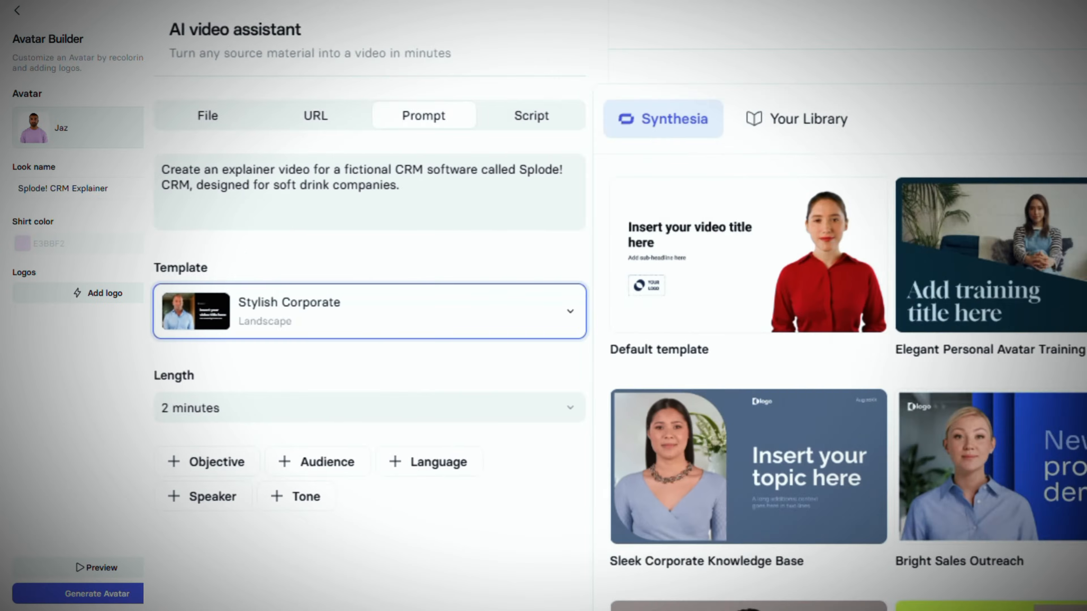
pyautogui.scroll(-5, 1014, 396)
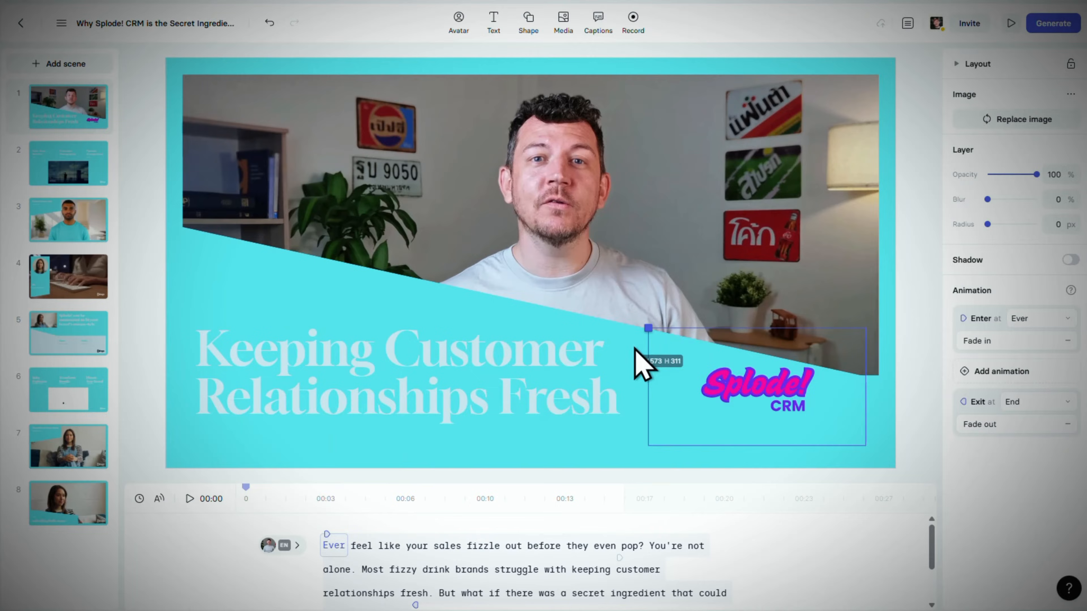
pyautogui.click(616, 368)
pyautogui.click(1046, 121)
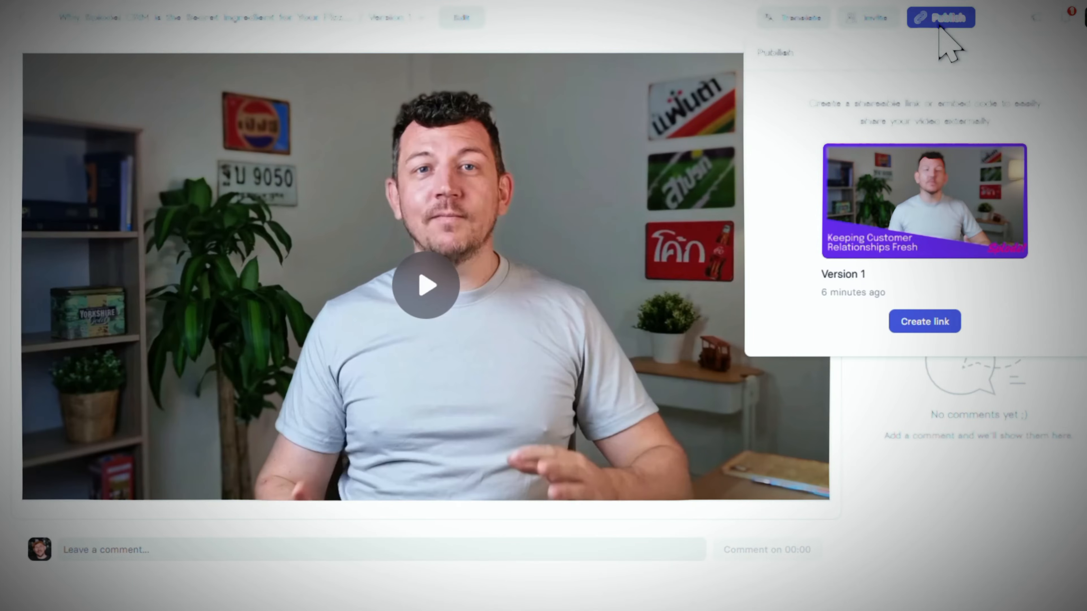
pyautogui.click(996, 17)
pyautogui.moveTo(992, 139)
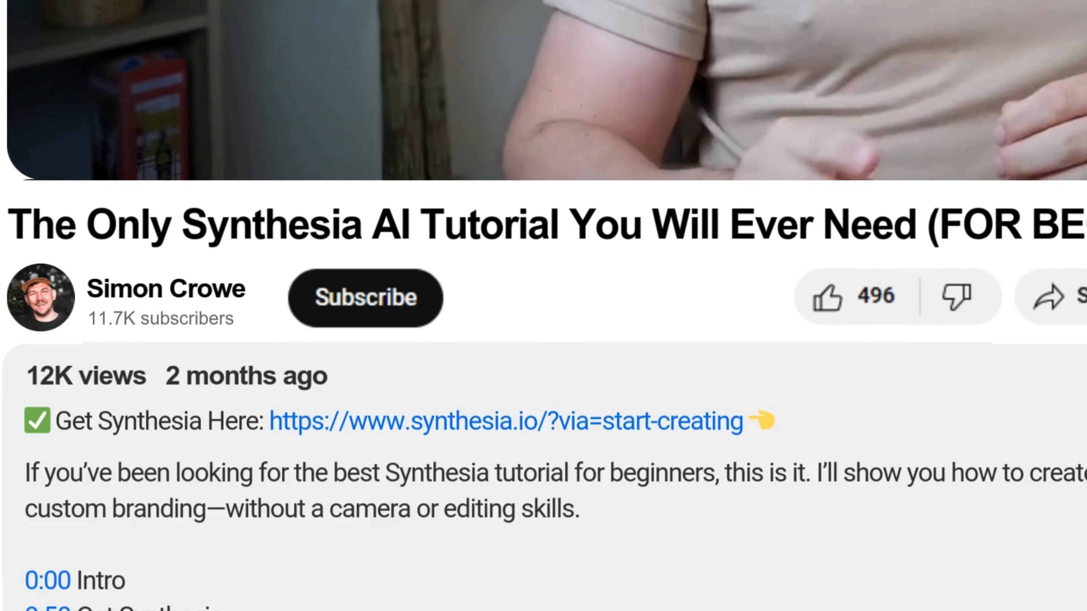
# - Open the Synthesia website from the video description link and choose the Starter plan
pyautogui.click(495, 425)
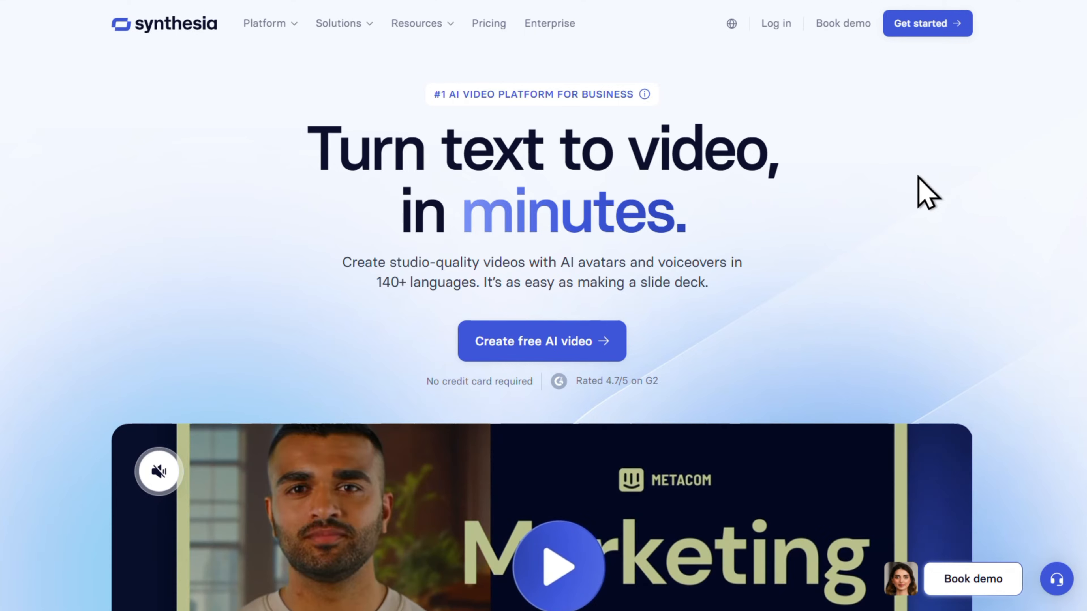
pyautogui.click(924, 33)
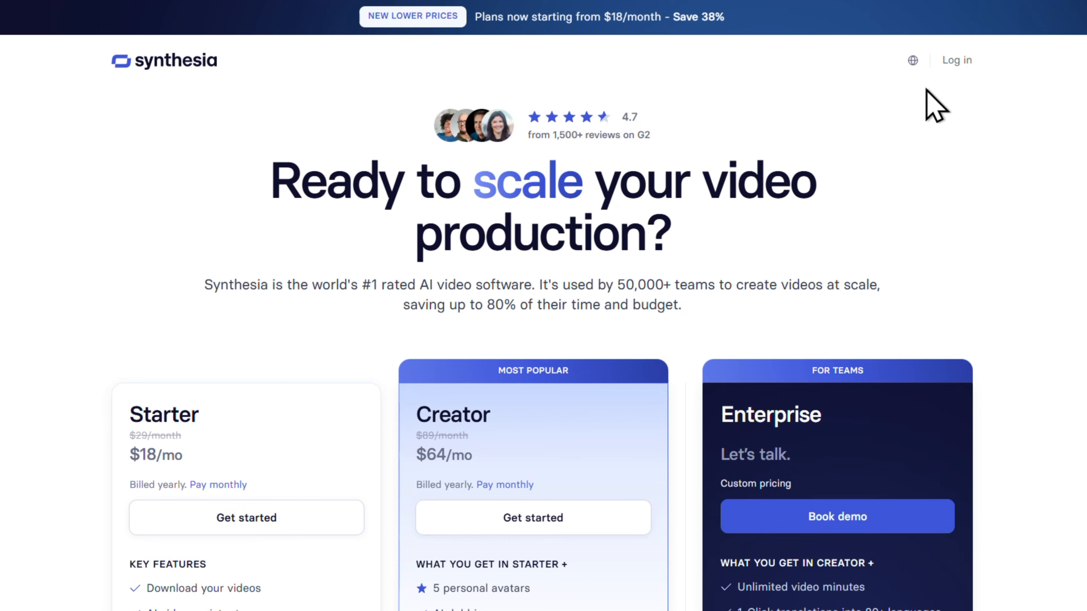
pyautogui.scroll(-5, 935, 203)
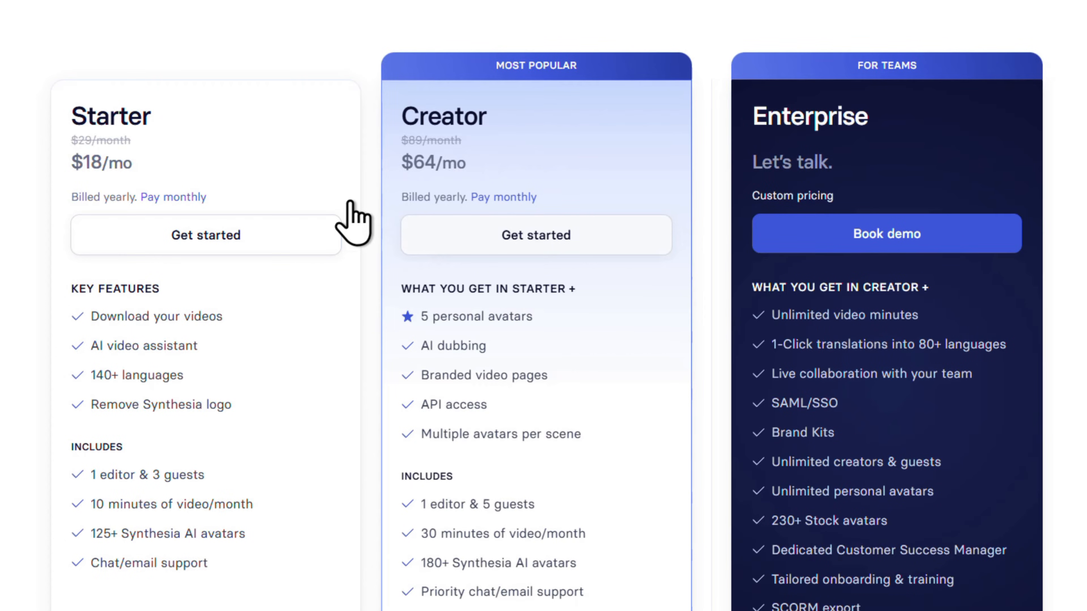
pyautogui.click(295, 240)
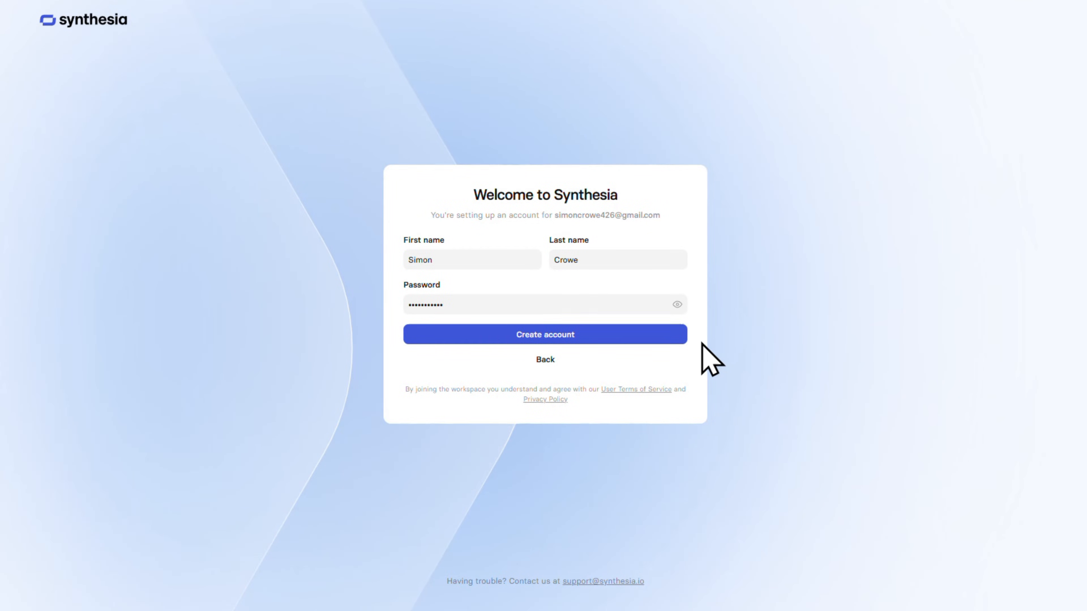
# - Create the account, entering the emailed verification code, and subscribe to the Starter Annual plan
pyautogui.click(617, 336)
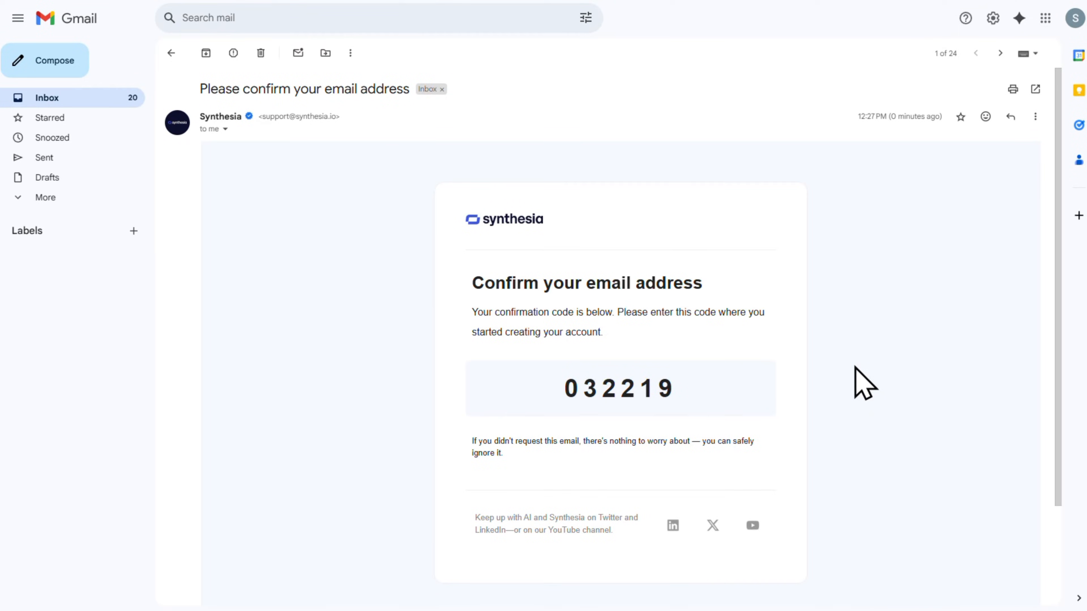
pyautogui.moveTo(676, 386); pyautogui.dragTo(595, 383)
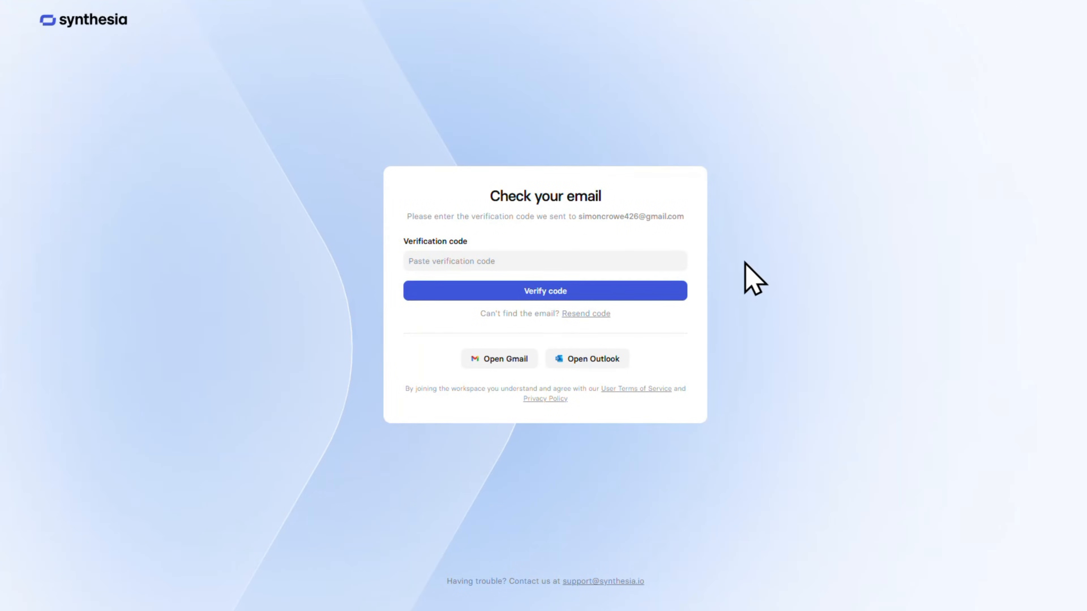
pyautogui.hotkey('ctrl', 'v')
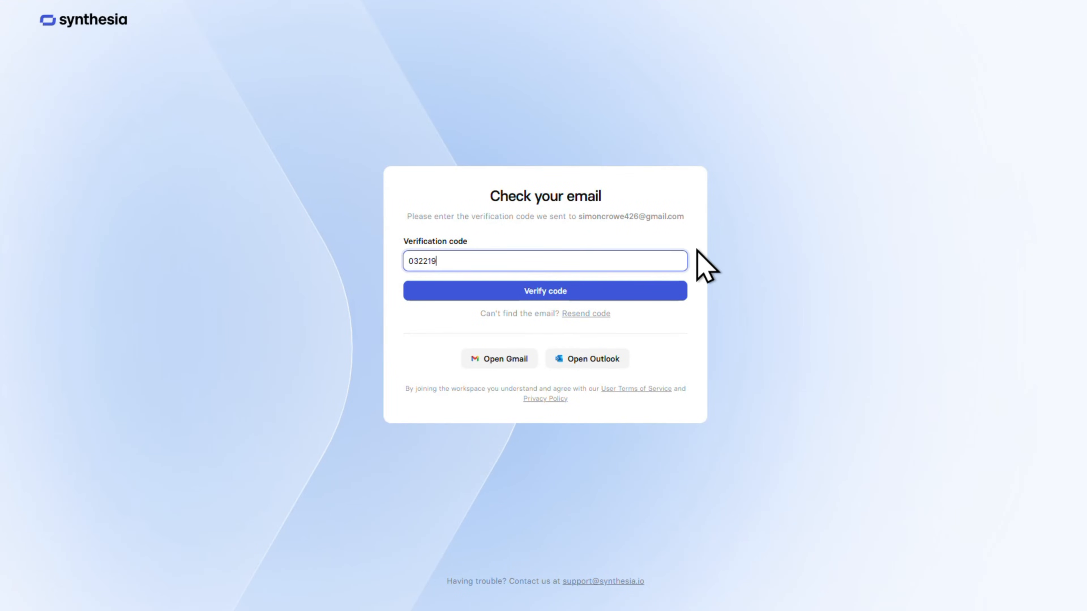
pyautogui.click(645, 293)
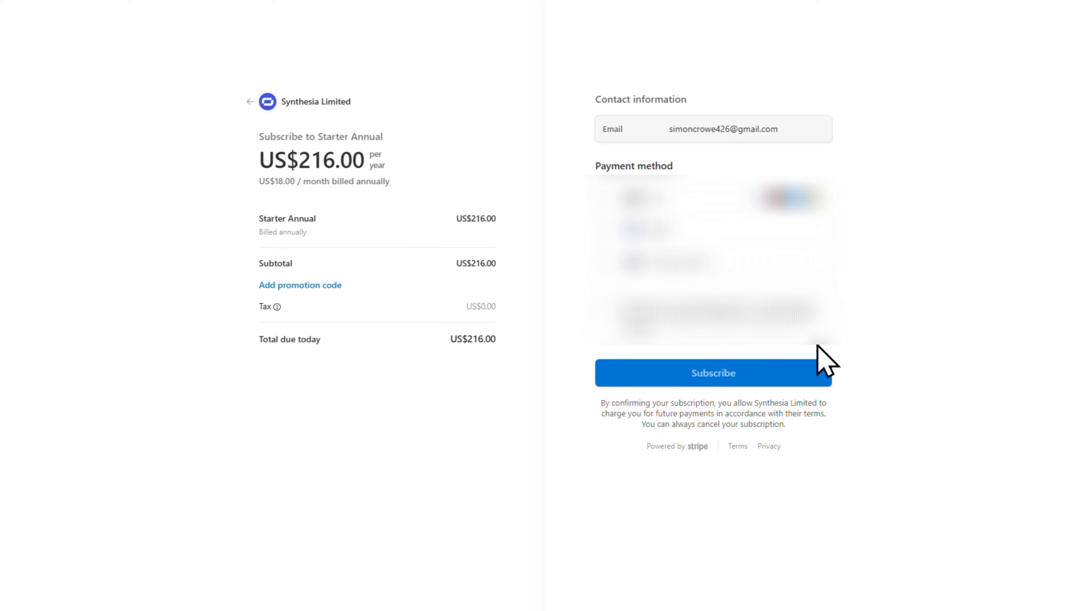
pyautogui.click(754, 379)
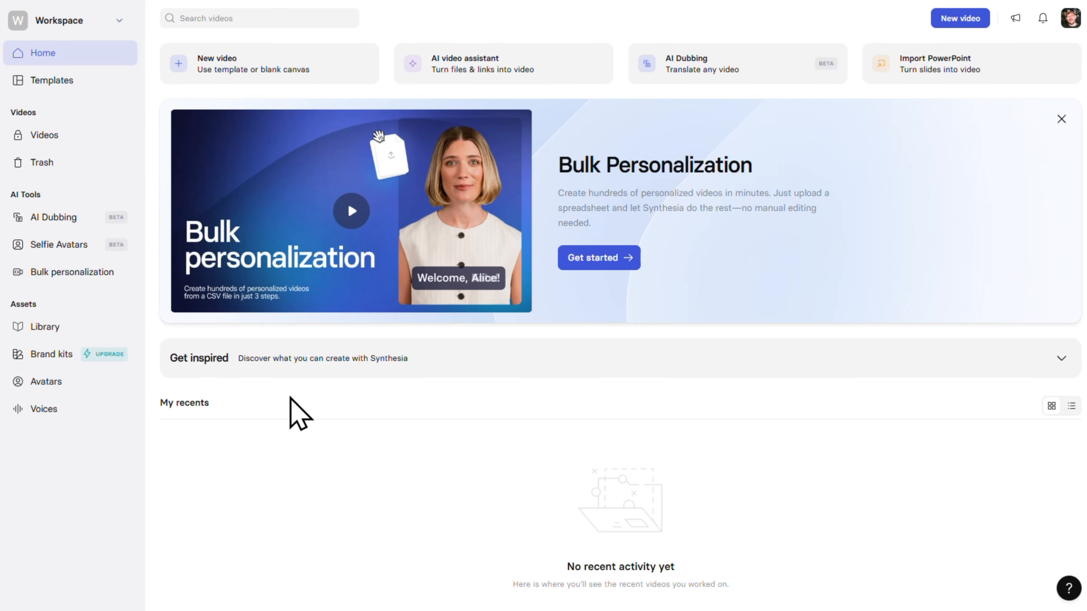
# - Look through the stock Synthesia avatars in the avatar library
pyautogui.click(123, 381)
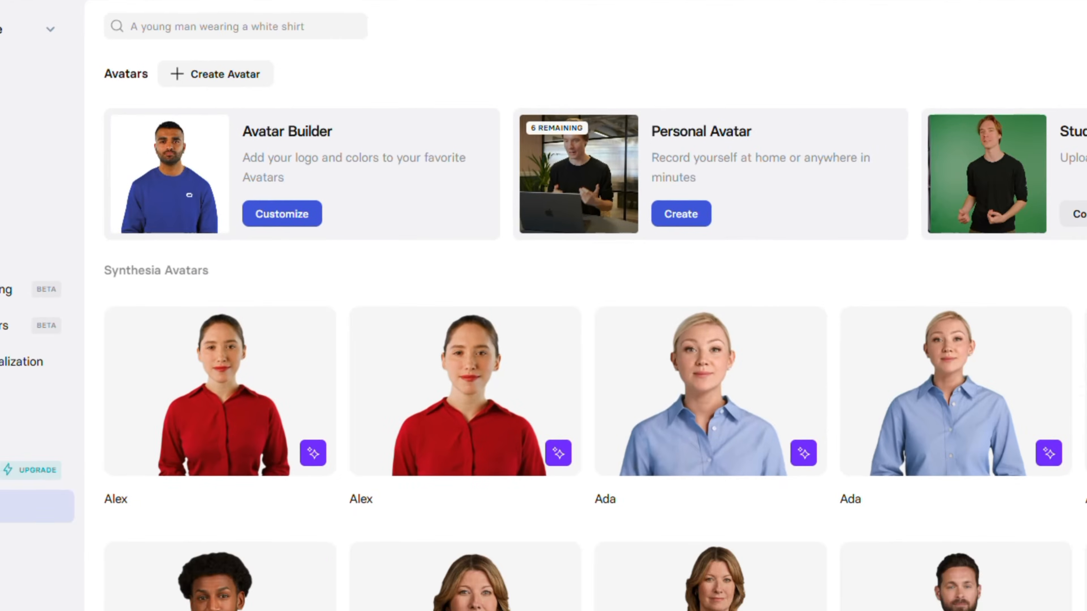
pyautogui.scroll(-3, 1040, 376)
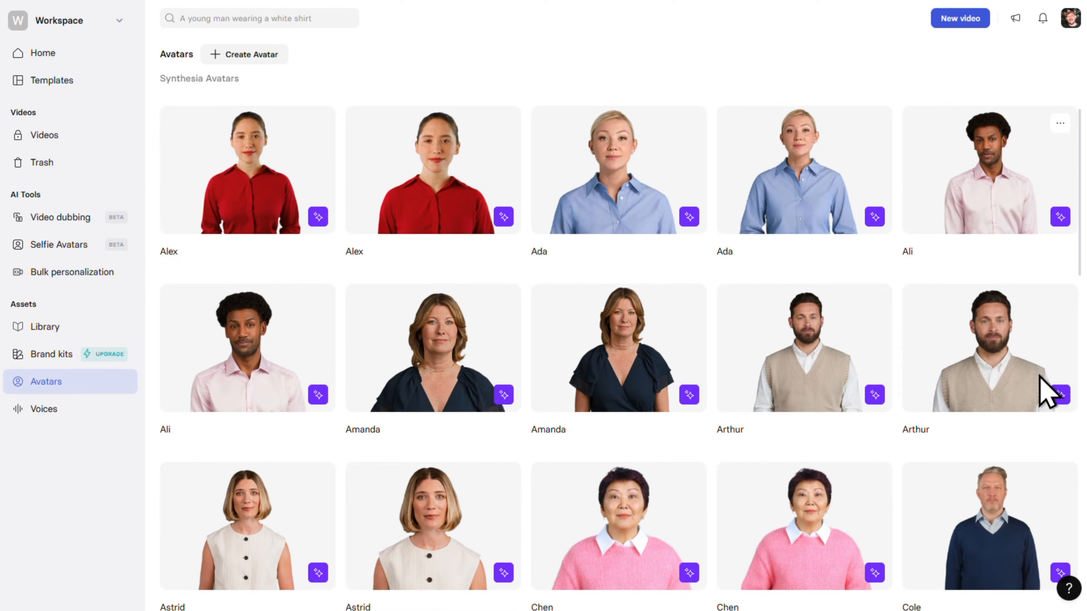
pyautogui.scroll(-3, 1048, 389)
pyautogui.scroll(-4, 1044, 389)
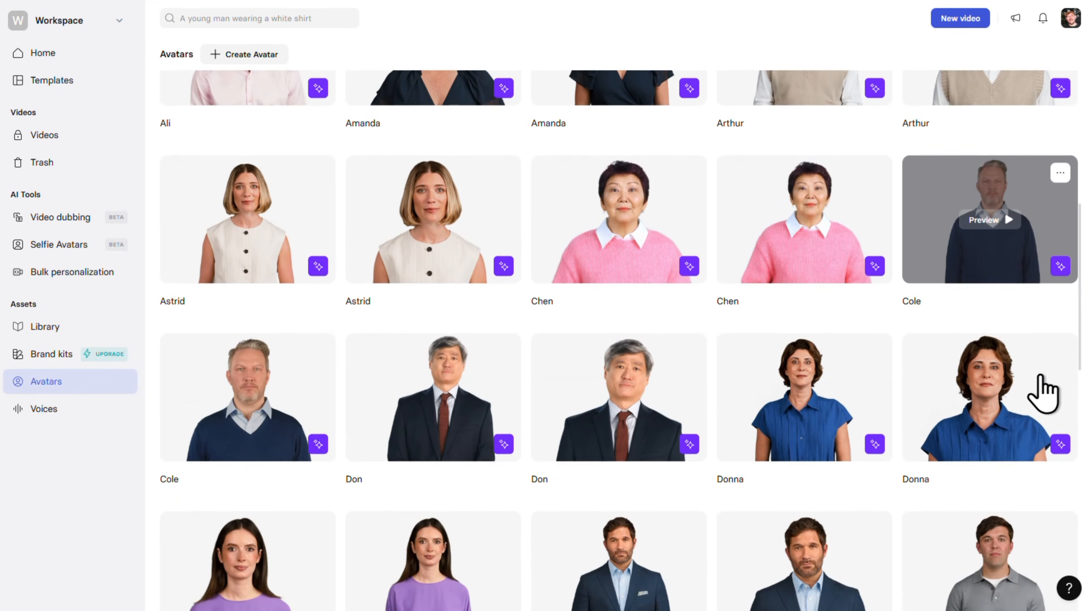
pyautogui.scroll(-3, 1043, 393)
pyautogui.scroll(-3, 1043, 394)
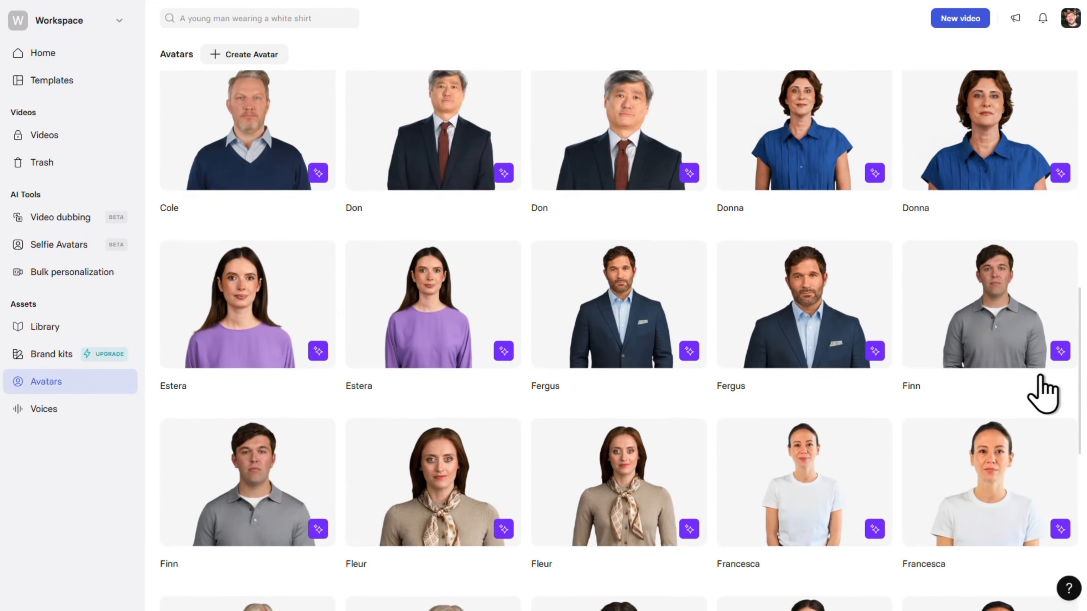
pyautogui.scroll(-4, 1043, 393)
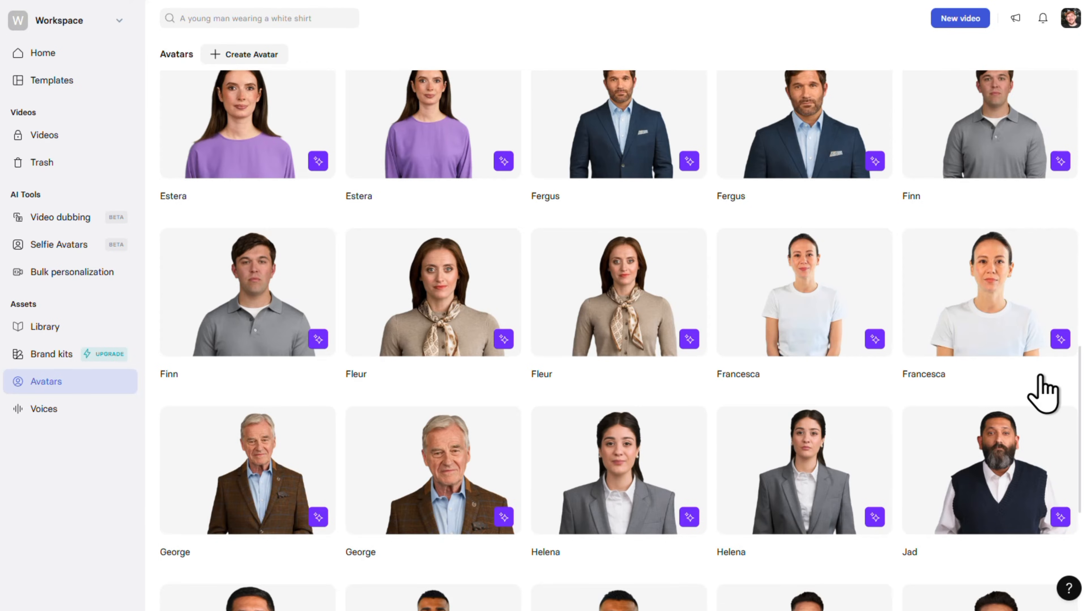
pyautogui.scroll(-3, 1042, 393)
pyautogui.scroll(-3, 1043, 393)
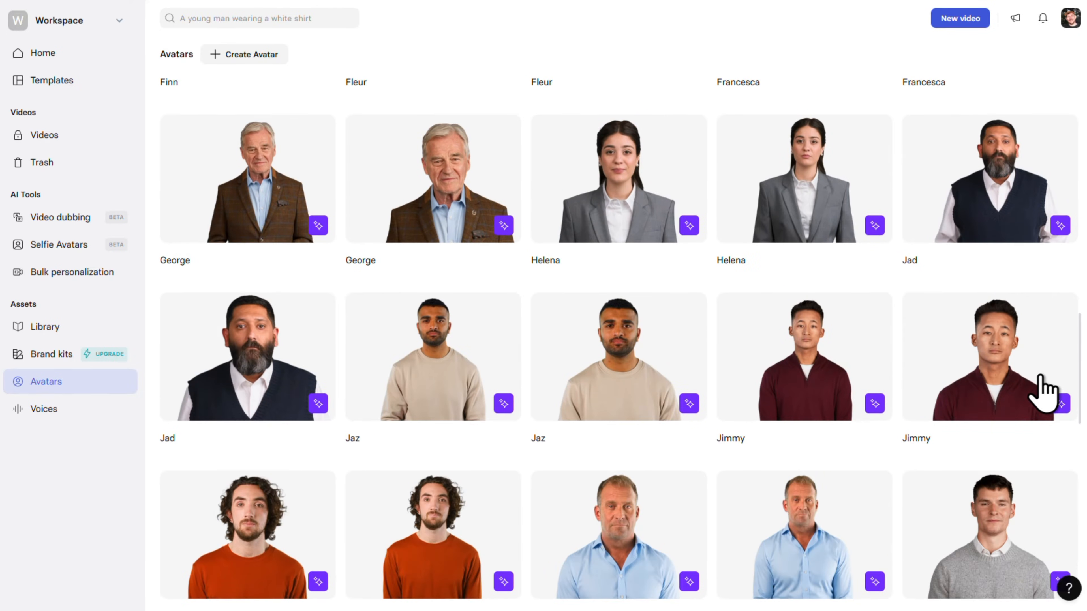
pyautogui.scroll(-3, 1043, 381)
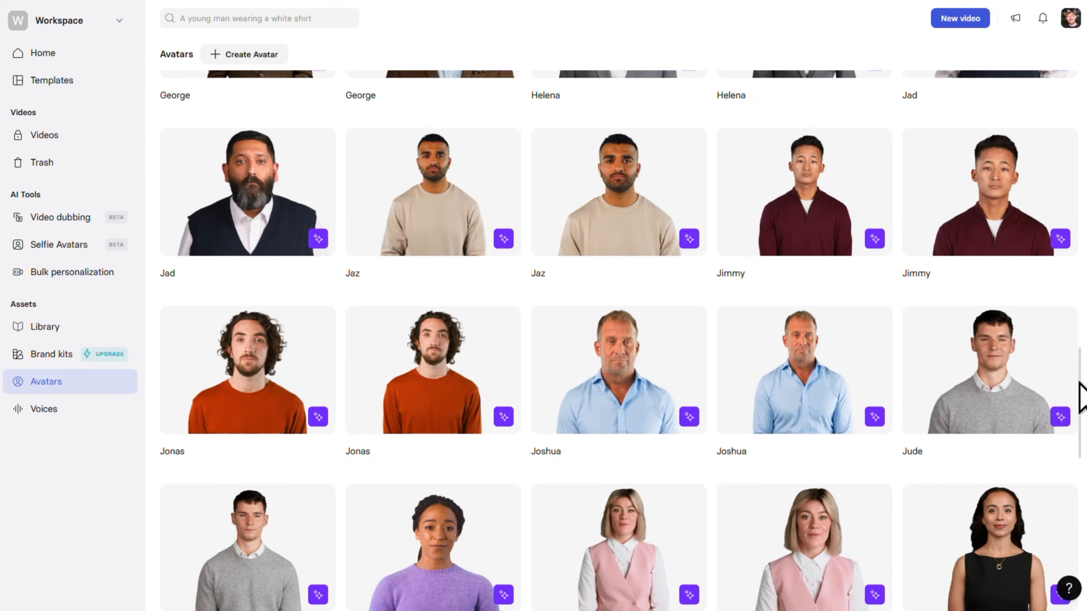
pyautogui.moveTo(1080, 389); pyautogui.dragTo(1080, 113)
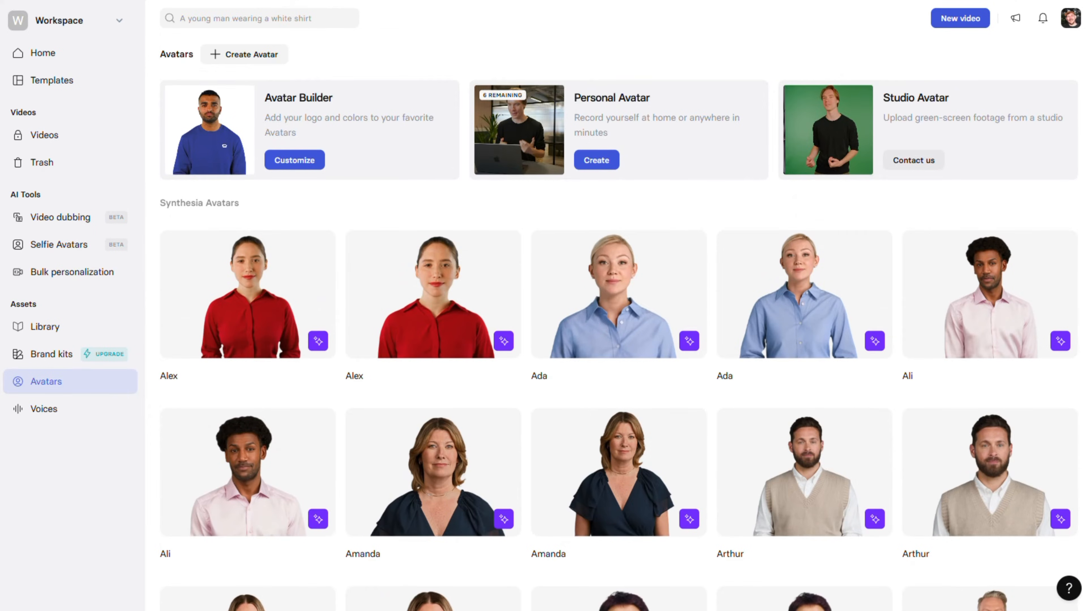
# - Choose the closer-framed Jaz avatar in the Avatar Builder and name its look Splode! CRM Explainer
pyautogui.click(299, 166)
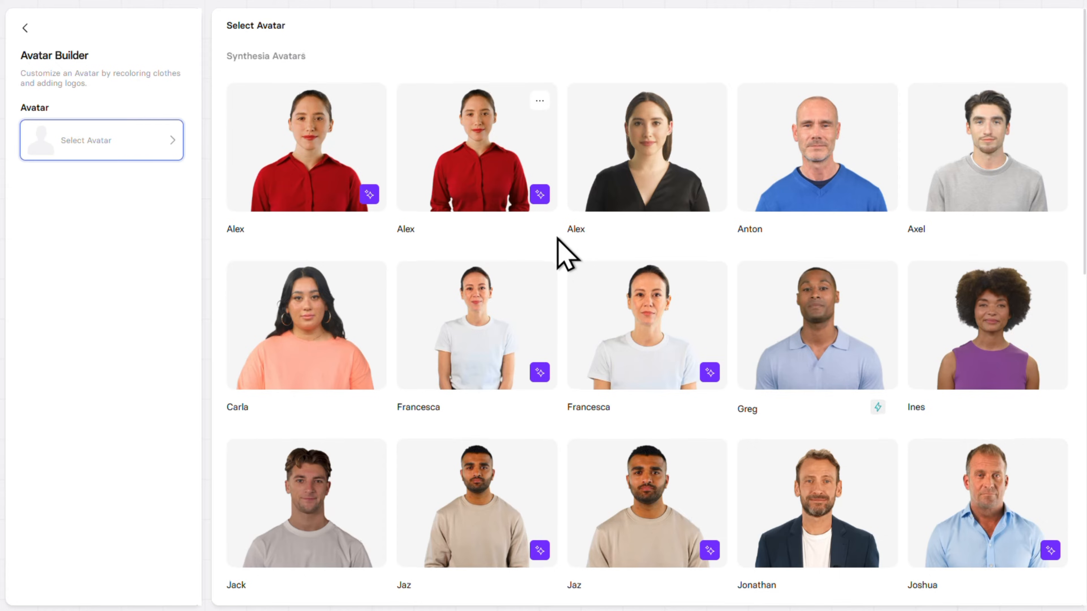
pyautogui.scroll(-4, 560, 242)
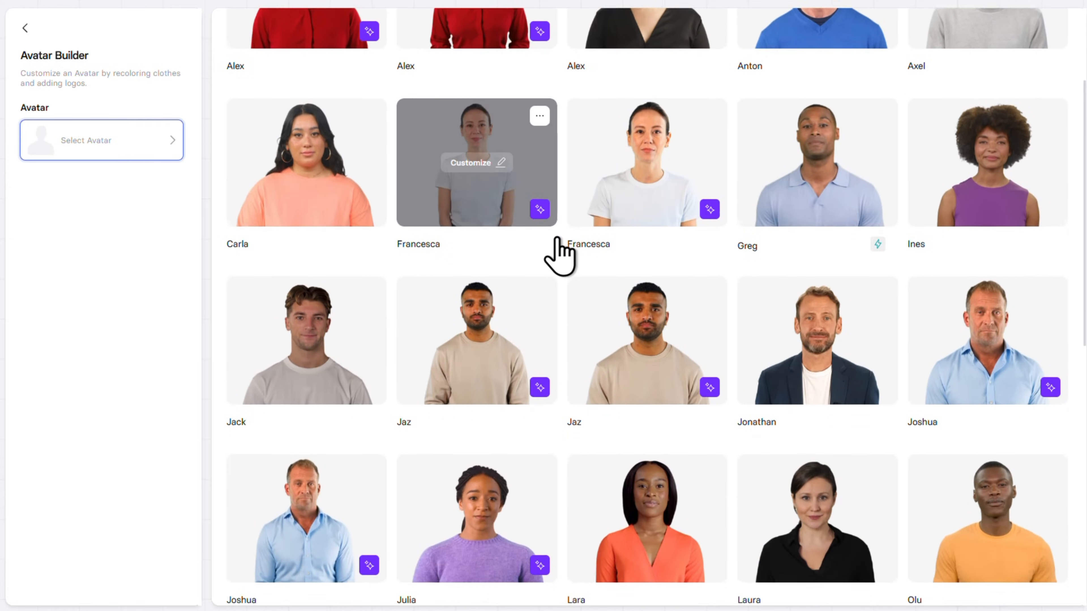
pyautogui.scroll(-3, 557, 240)
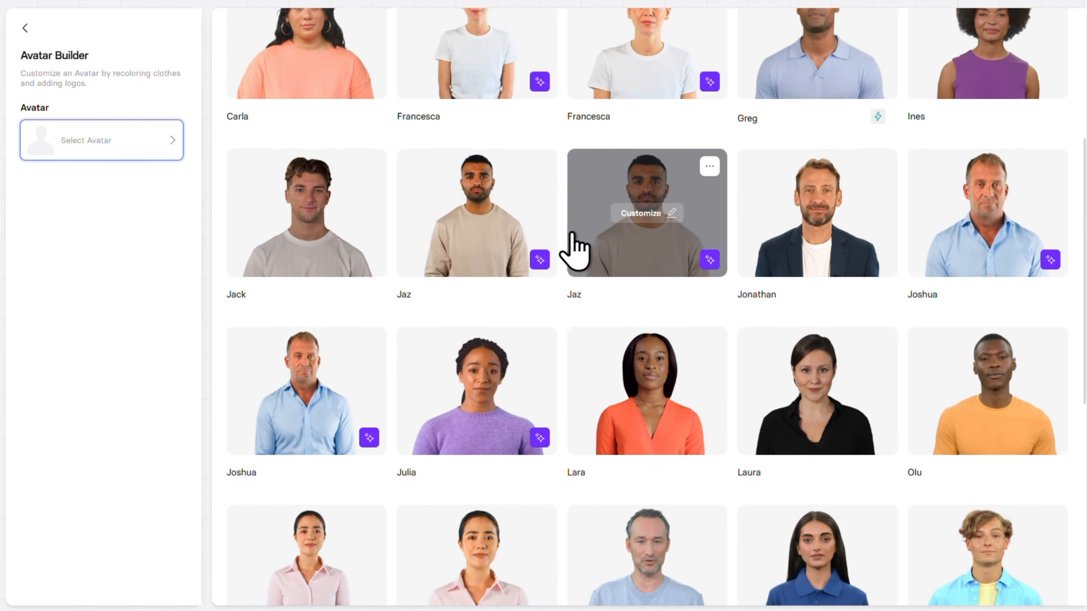
pyautogui.click(647, 213)
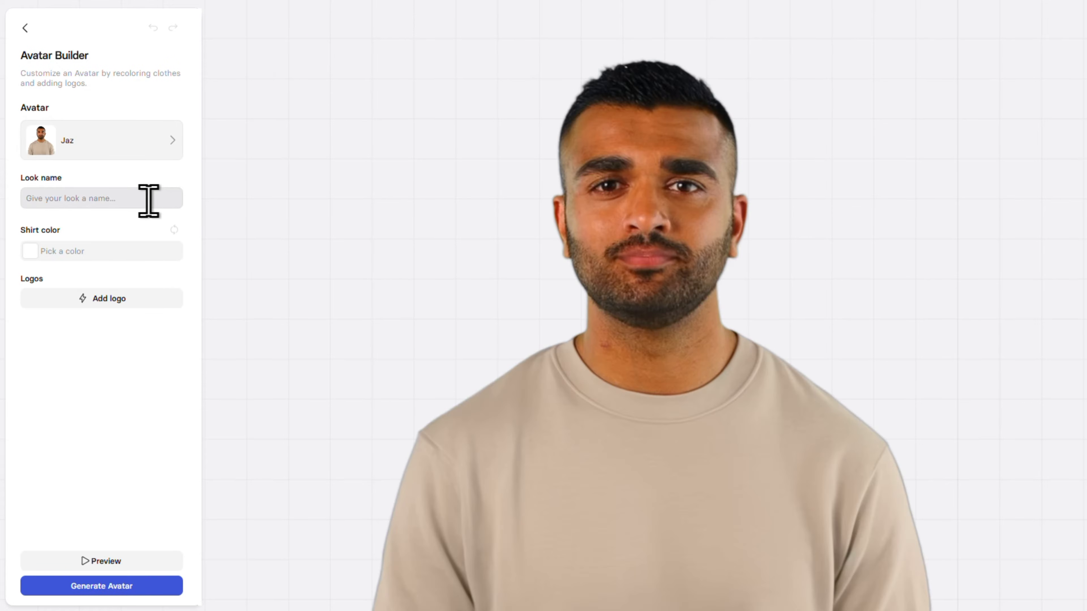
pyautogui.click(149, 201)
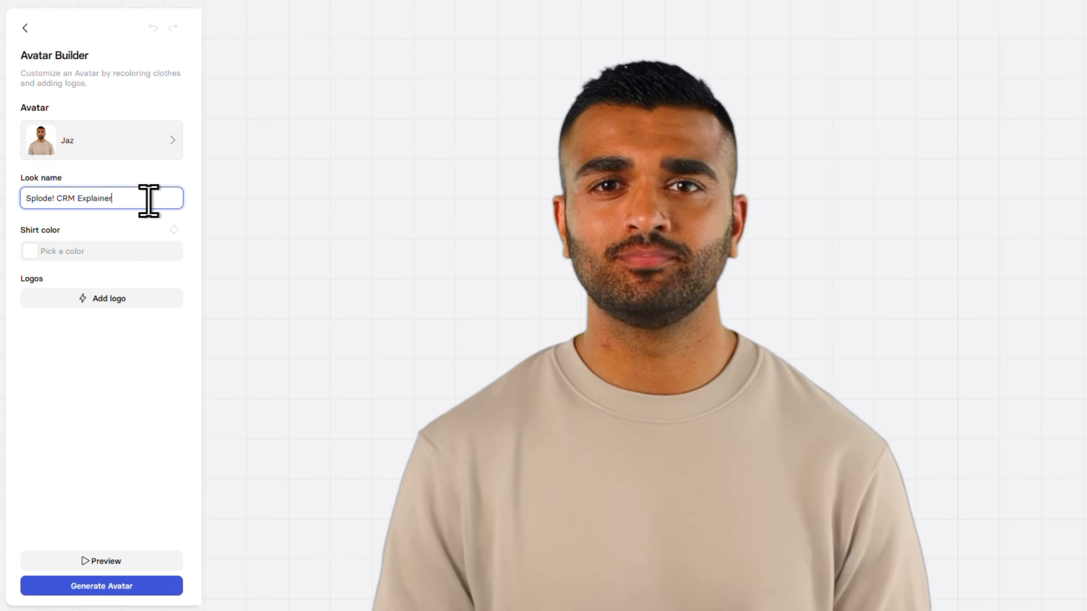
pyautogui.click(191, 220)
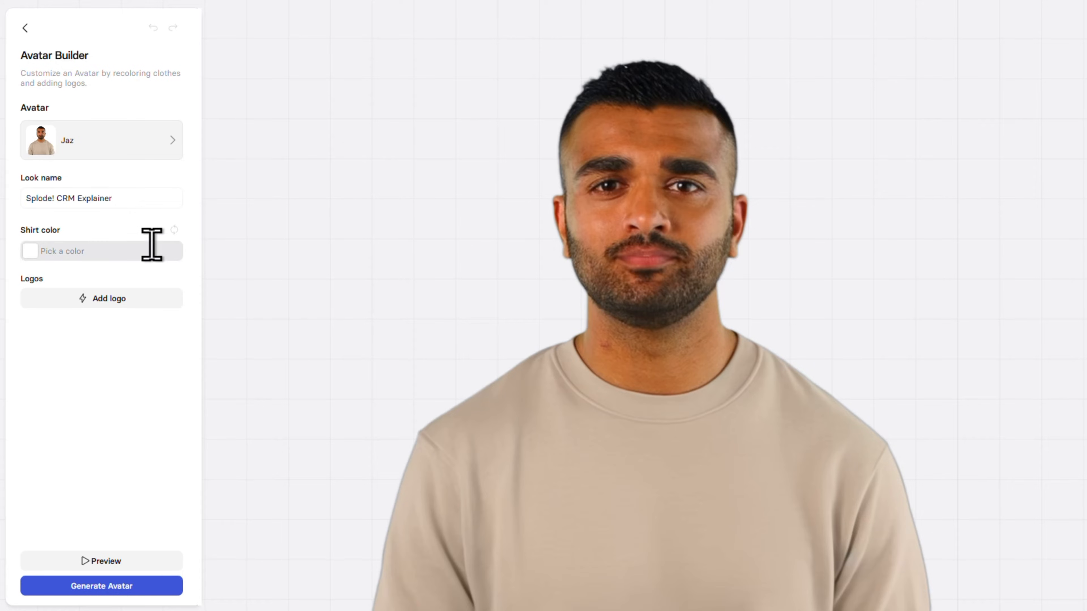
# - Recolor the avatar's shirt with the light teal swatch from the Vintage Vibe palette
pyautogui.click(141, 251)
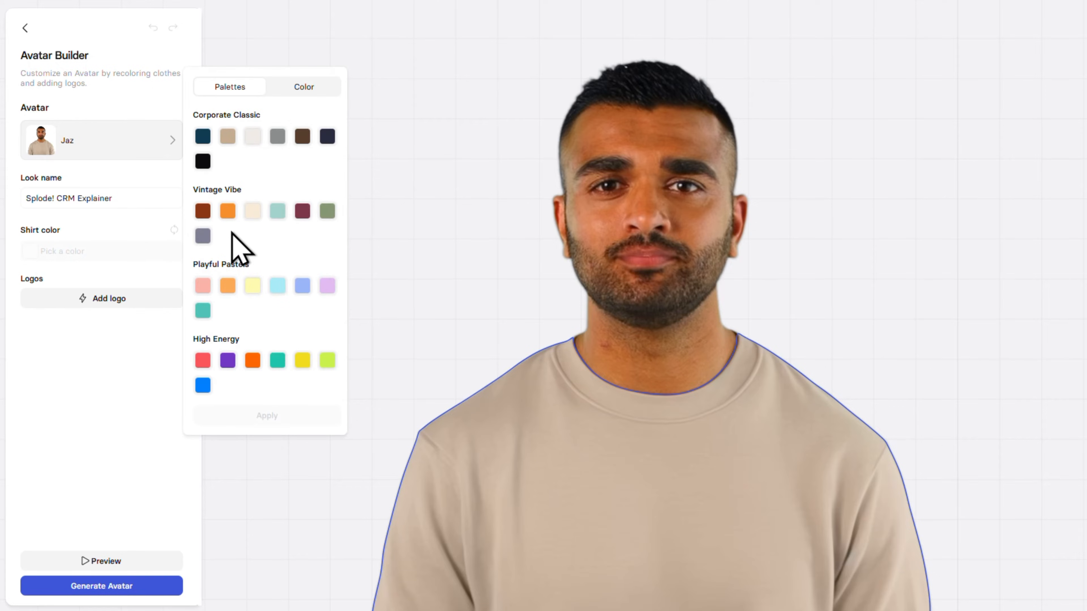
pyautogui.click(278, 211)
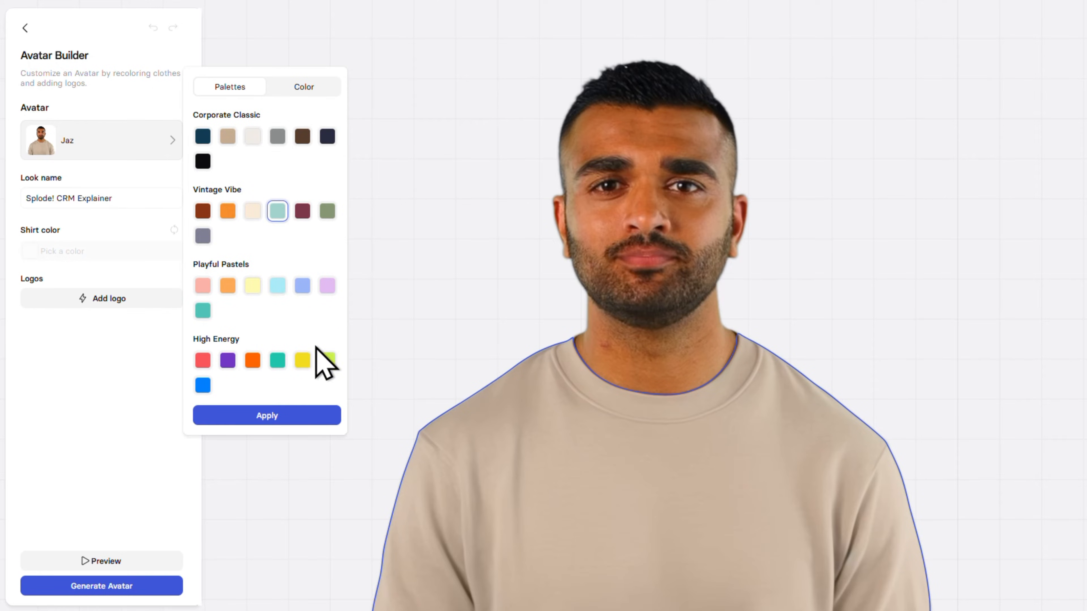
pyautogui.click(322, 418)
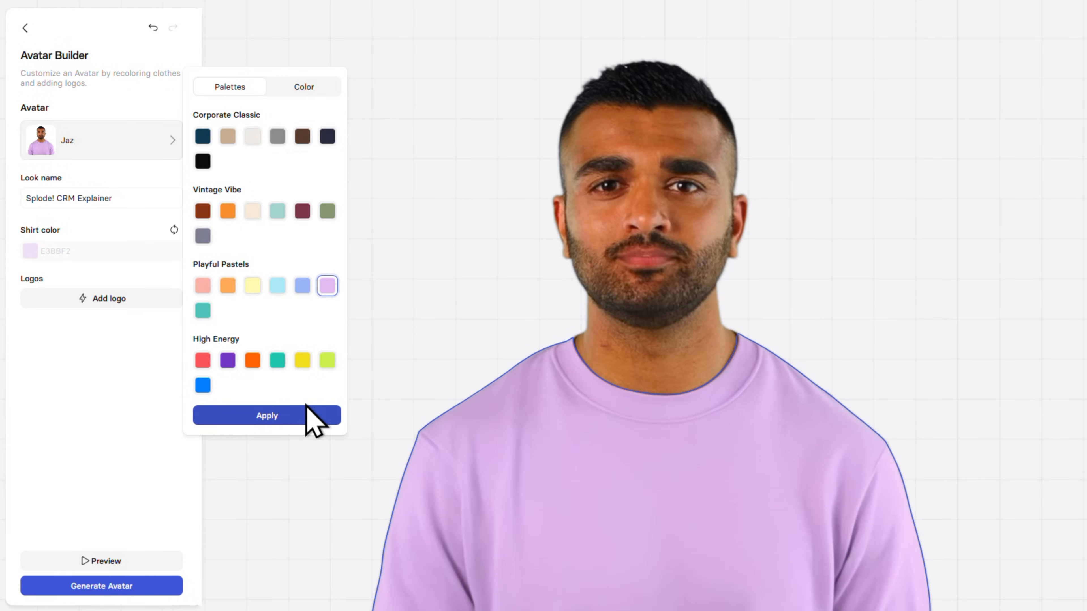
# - Apply the custom hex color 5CE1E6 to the avatar's shirt and close the color picker
pyautogui.click(327, 91)
pyautogui.write('5CE1E6')
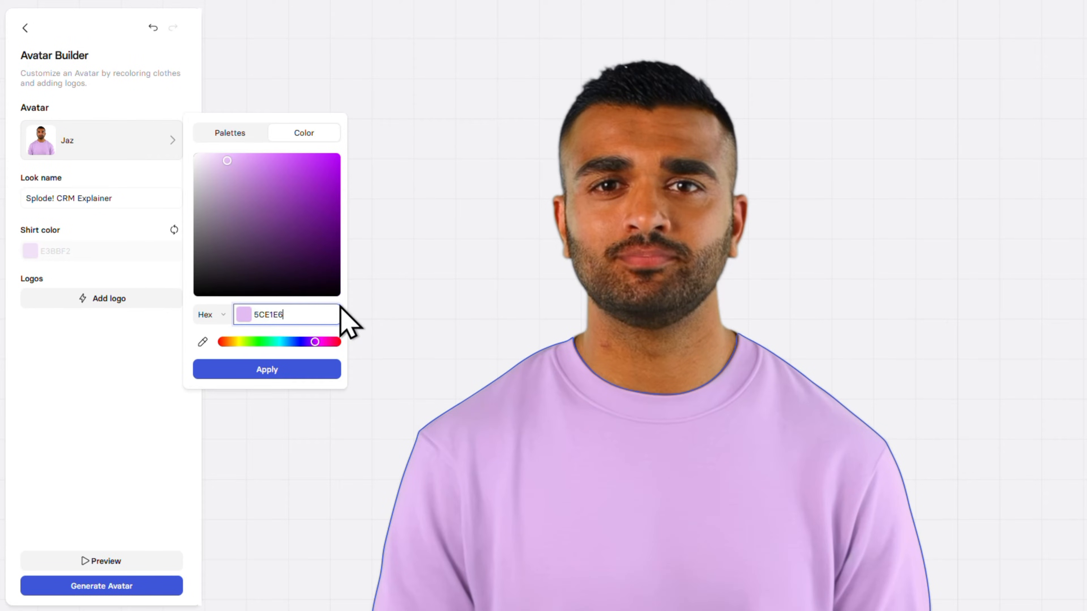
pyautogui.press('Return')
pyautogui.click(322, 370)
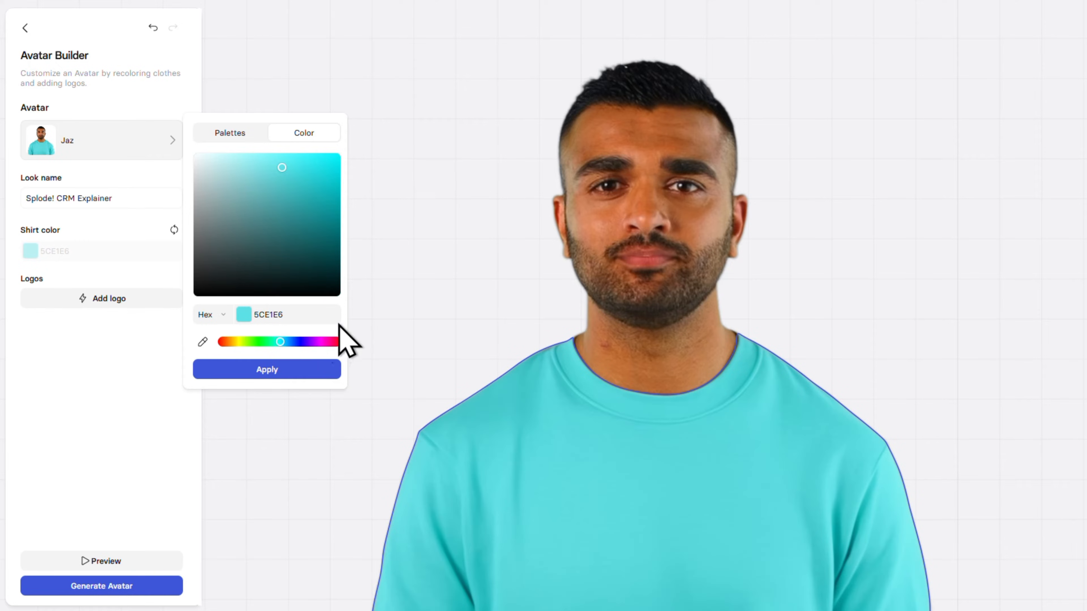
pyautogui.click(358, 305)
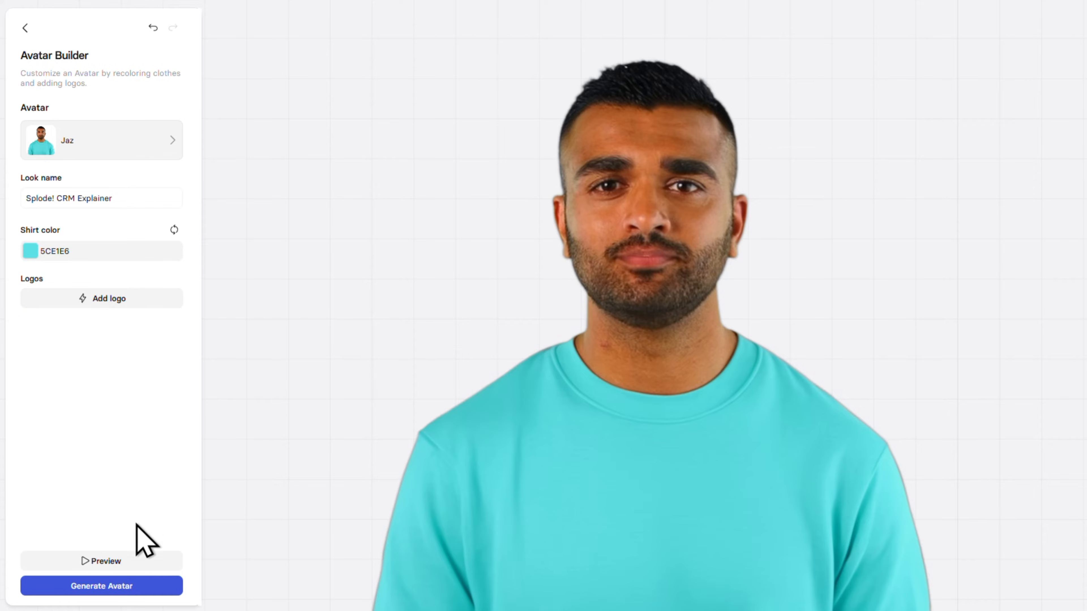
# - Preview the customized Jaz avatar and generate it
pyautogui.click(140, 563)
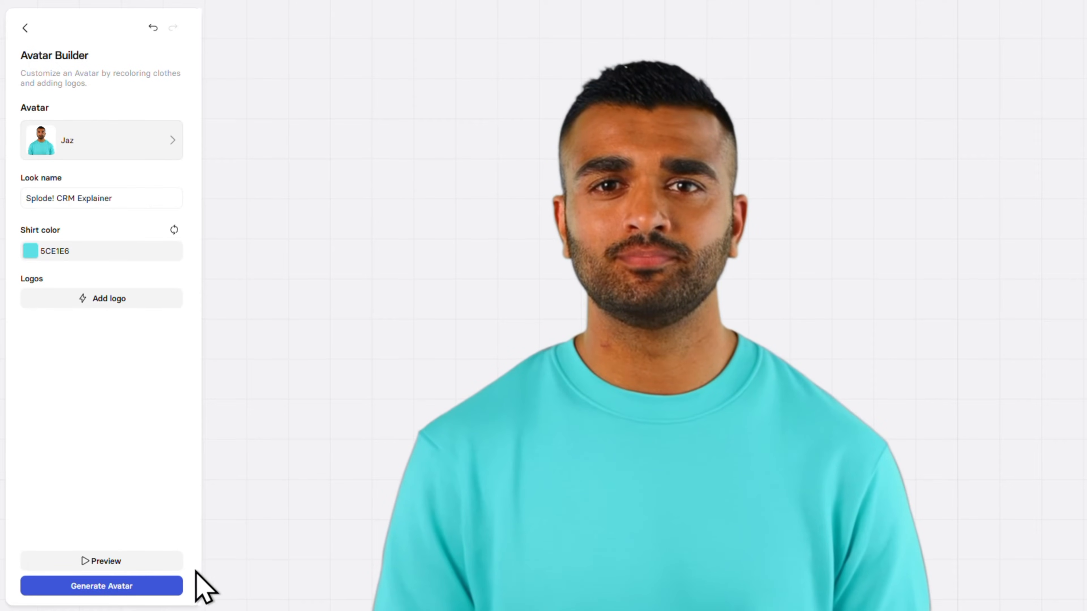
pyautogui.click(169, 585)
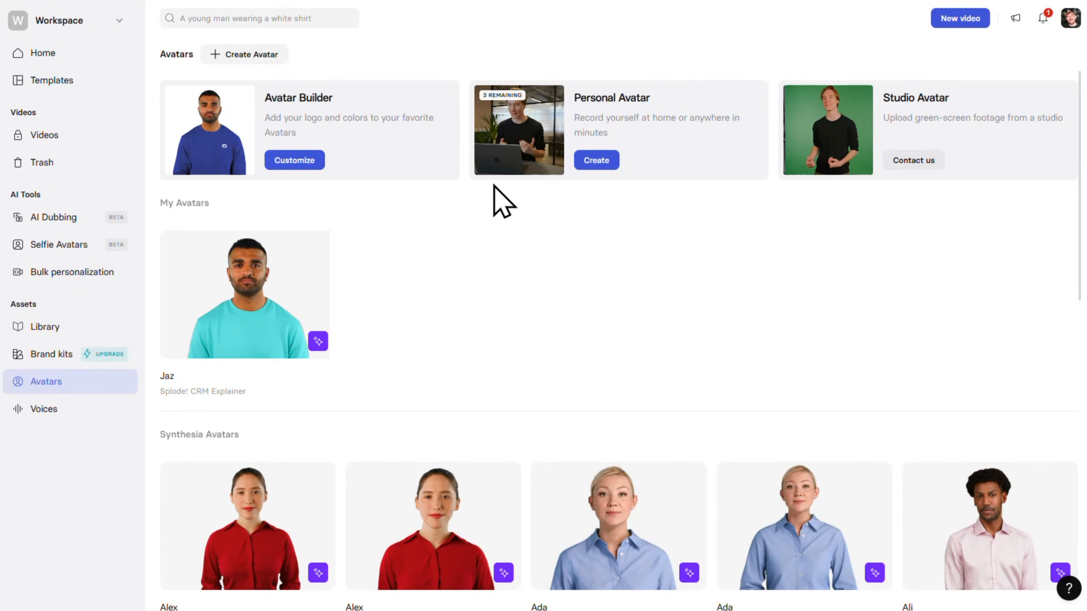
# - Start creating a personal avatar, pass the overview, and upload existing video footage as its source
pyautogui.click(607, 169)
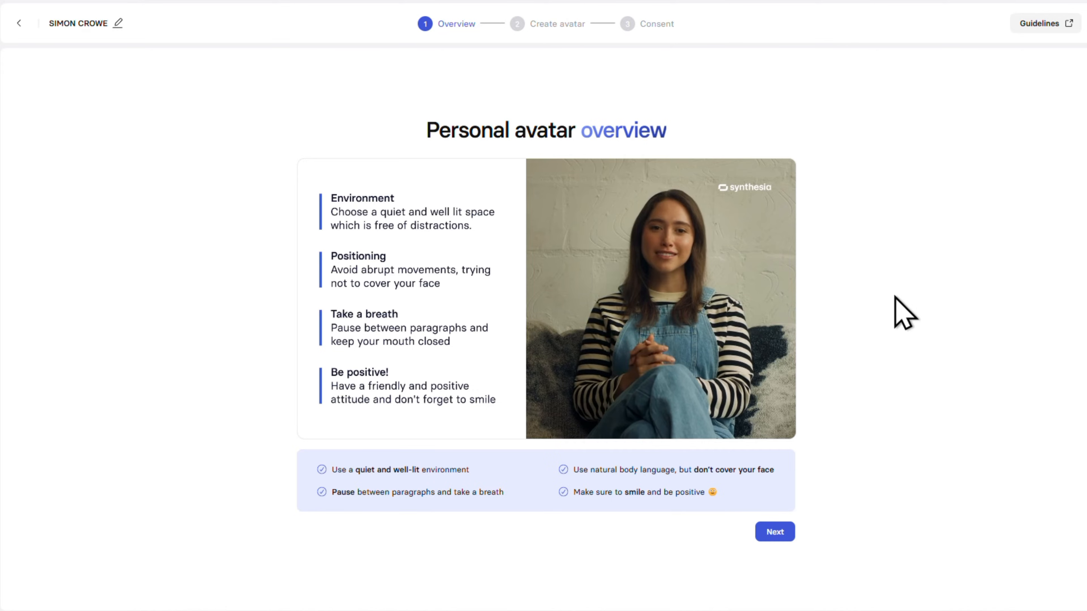
pyautogui.click(776, 532)
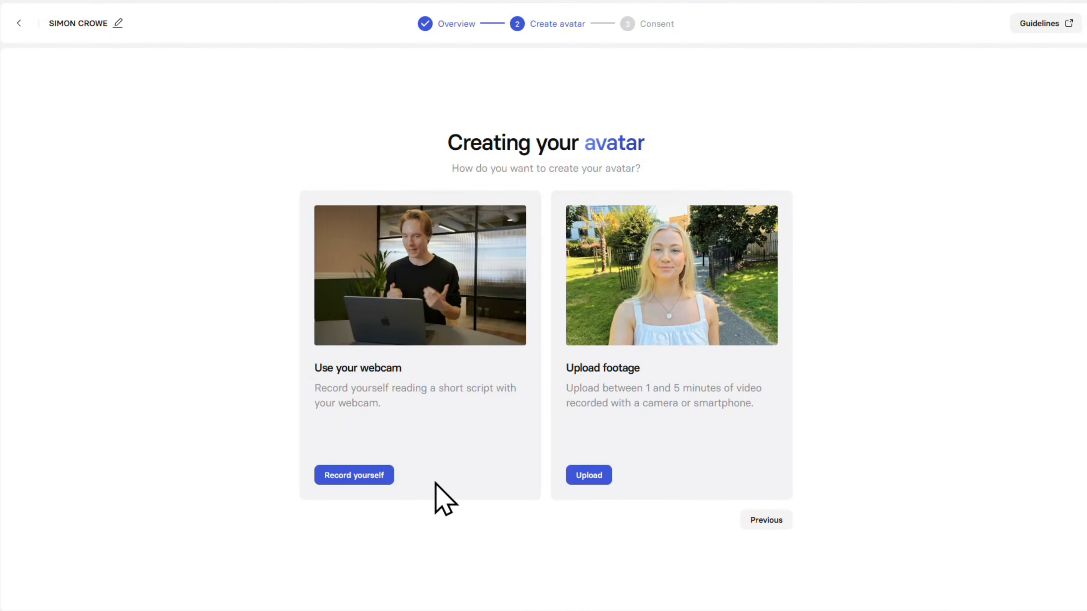
pyautogui.click(379, 477)
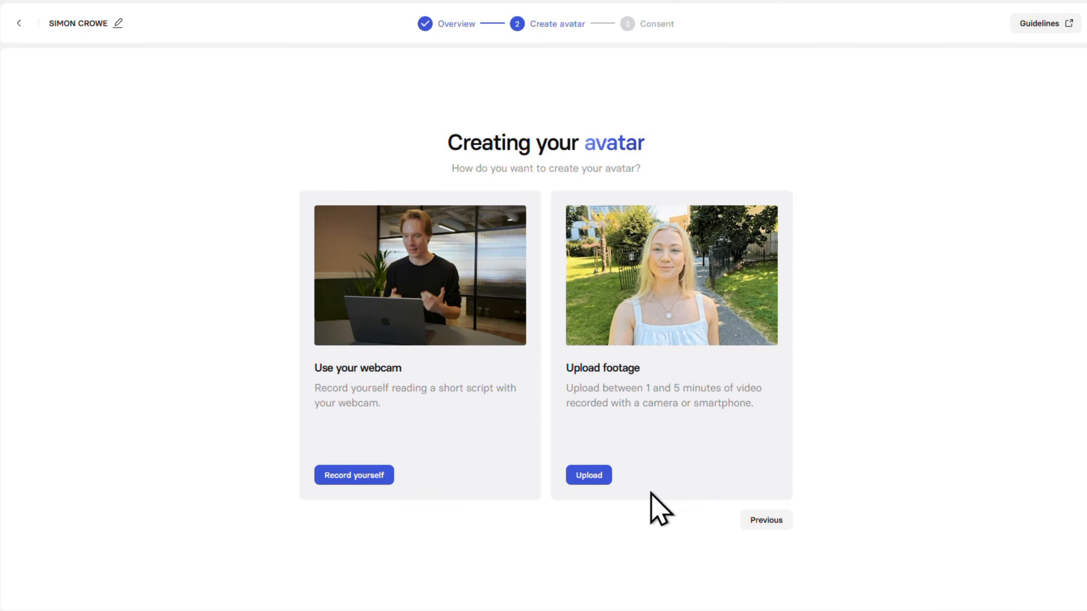
pyautogui.click(611, 478)
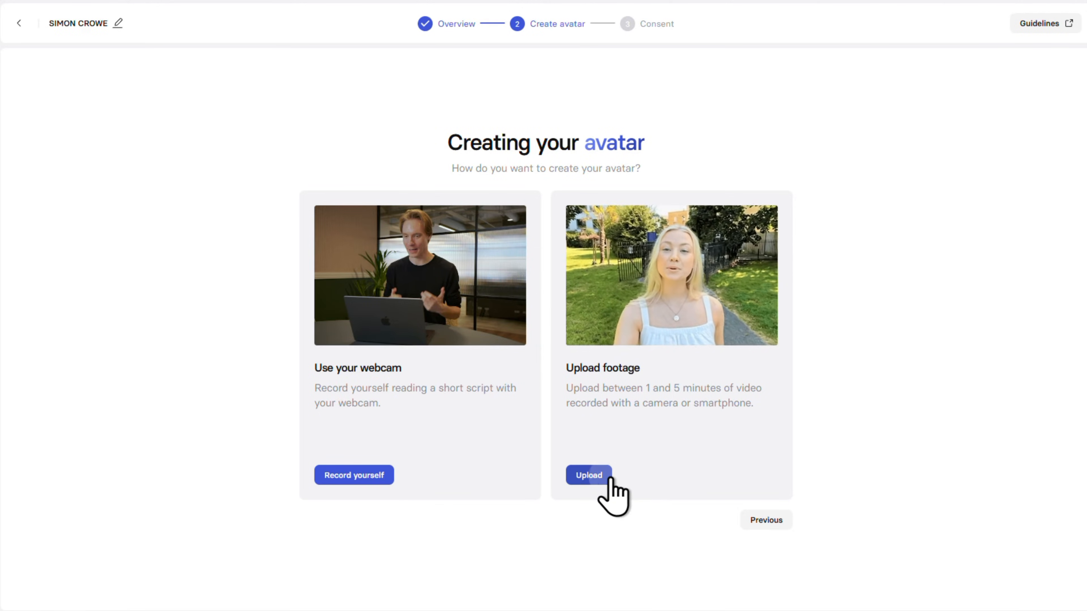
pyautogui.click(546, 350)
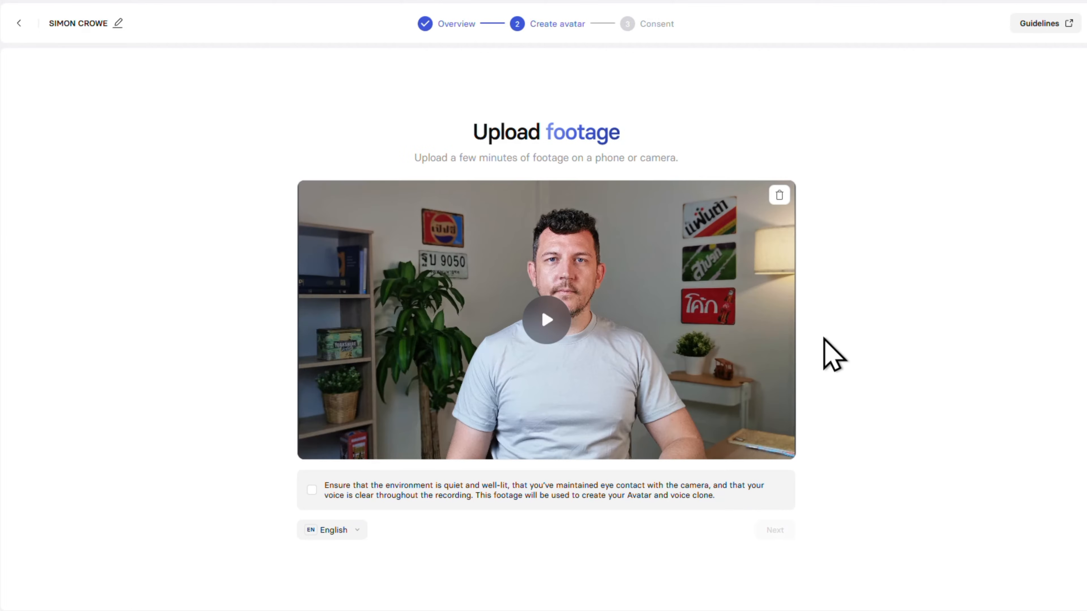
# - Confirm that the uploaded footage meets the environment, eye contact and voice requirements, and choose English as its language
pyautogui.click(312, 490)
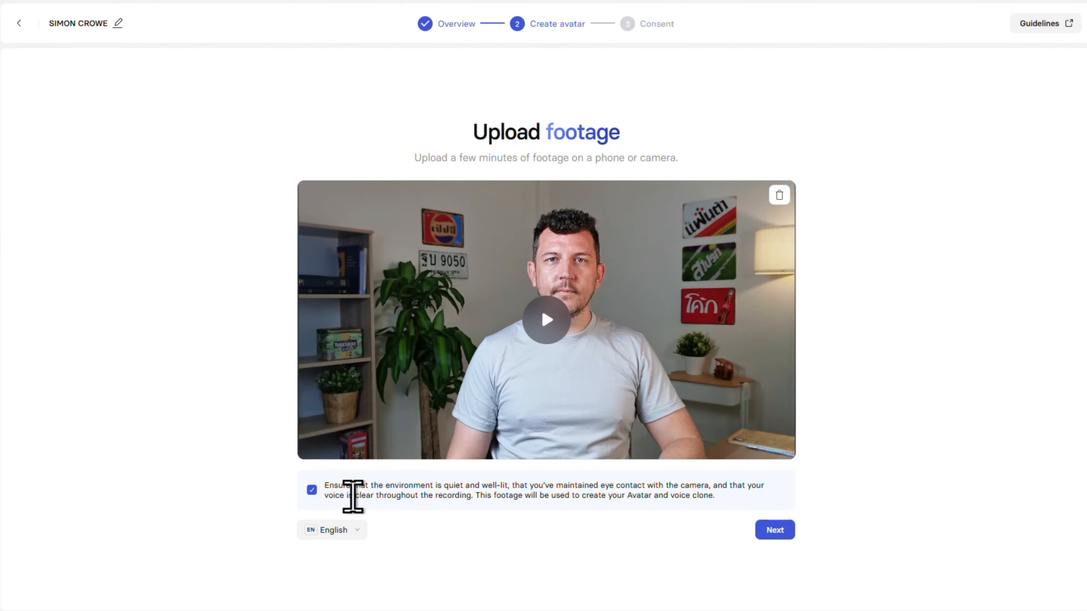
pyautogui.click(355, 531)
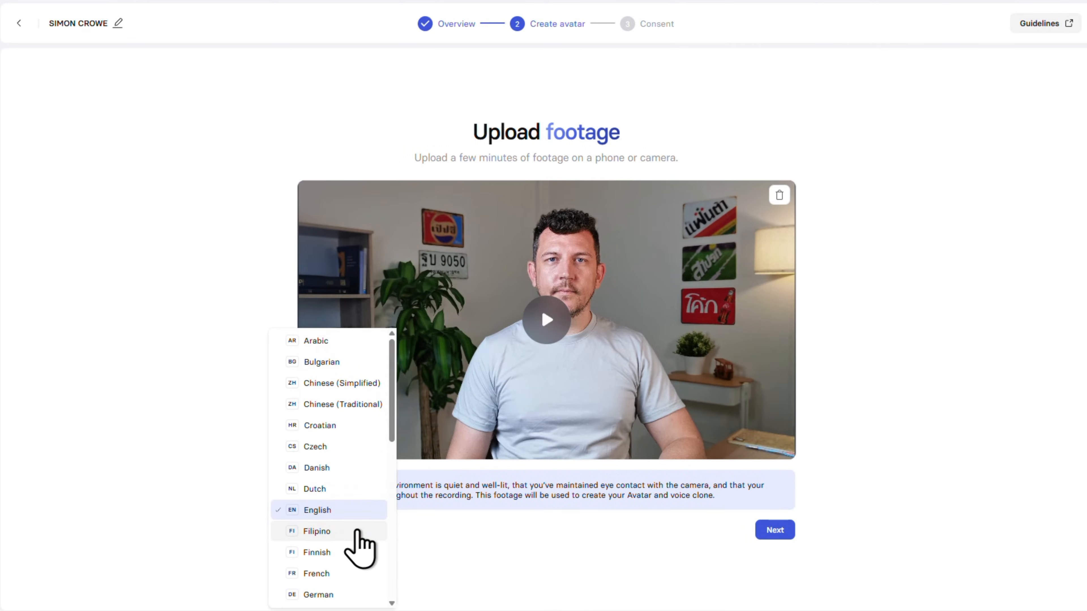
pyautogui.click(364, 512)
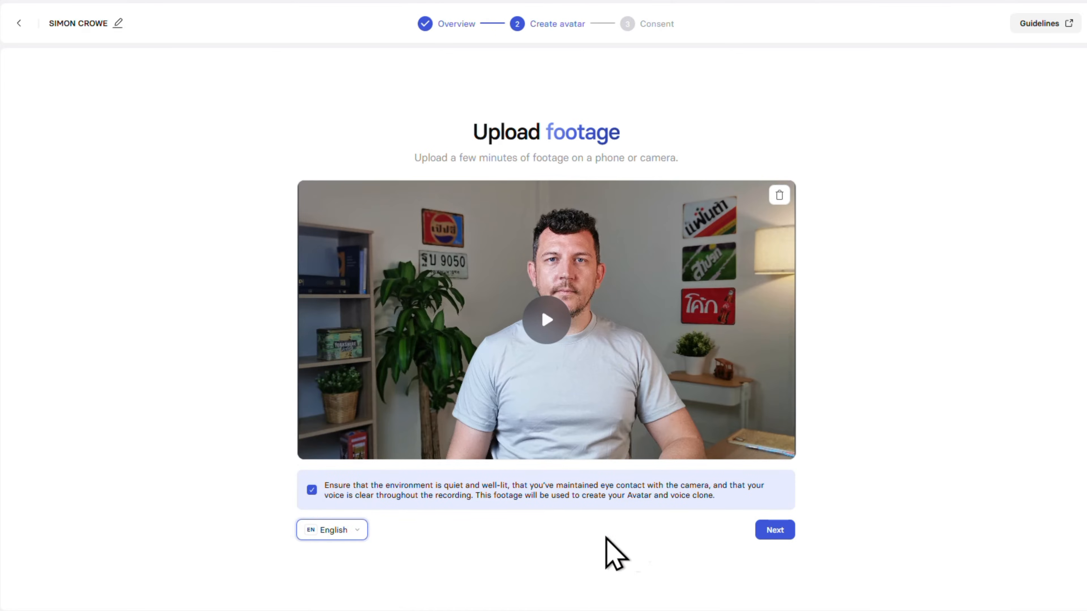
# - Proceed to the consent stage, agree to the biometric consent statement, and submit the recording
pyautogui.click(789, 535)
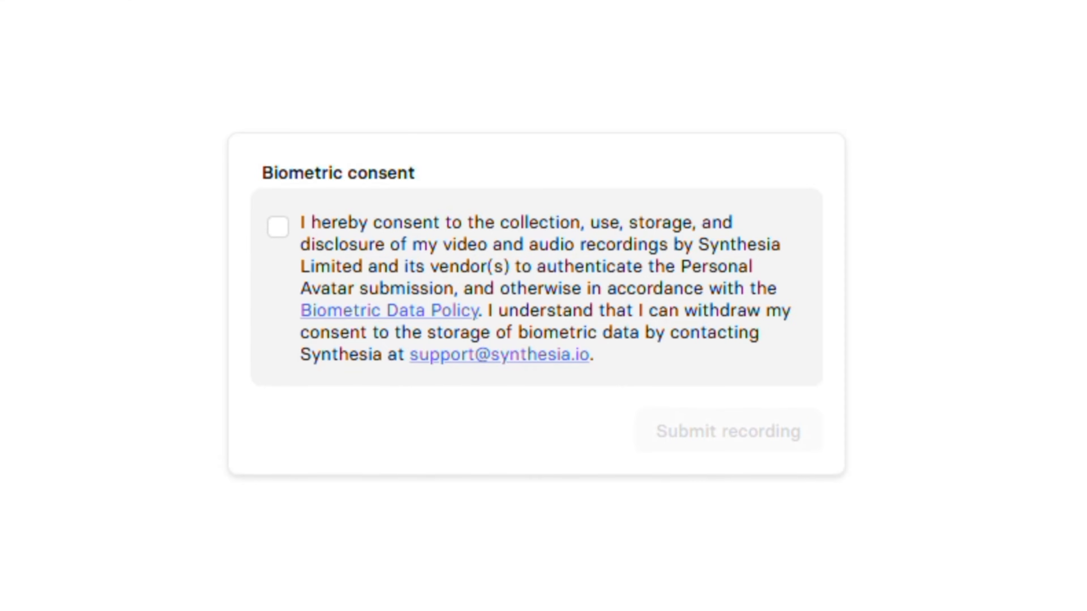
pyautogui.click(278, 227)
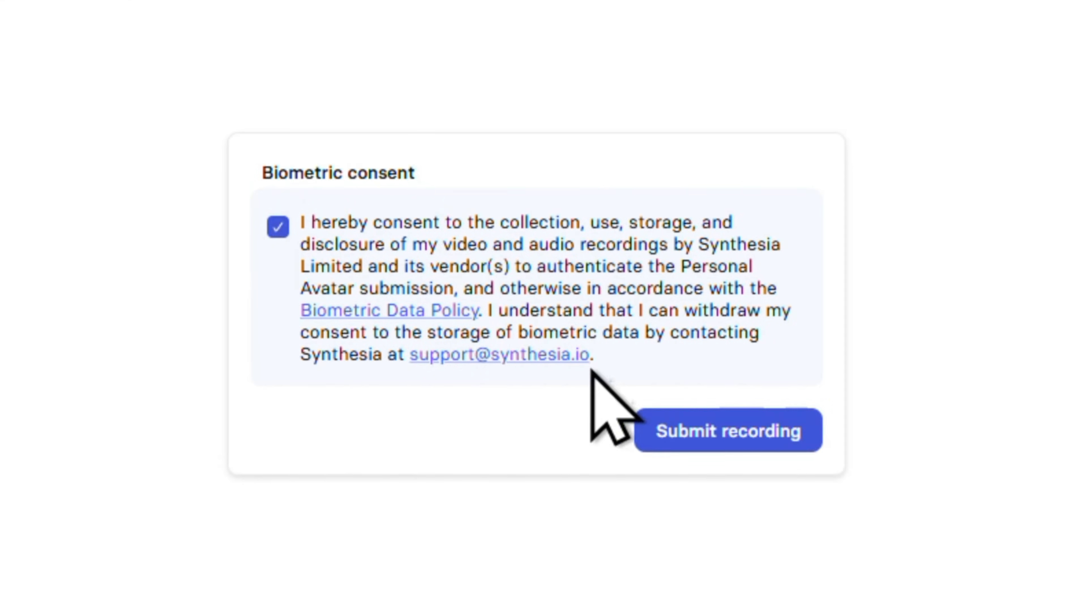
pyautogui.click(703, 436)
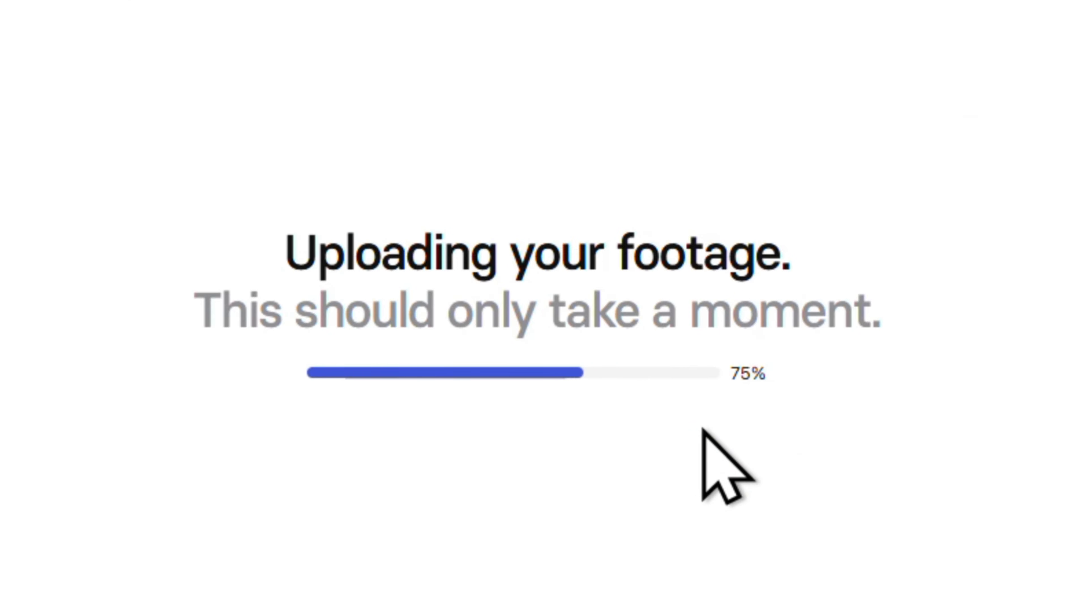
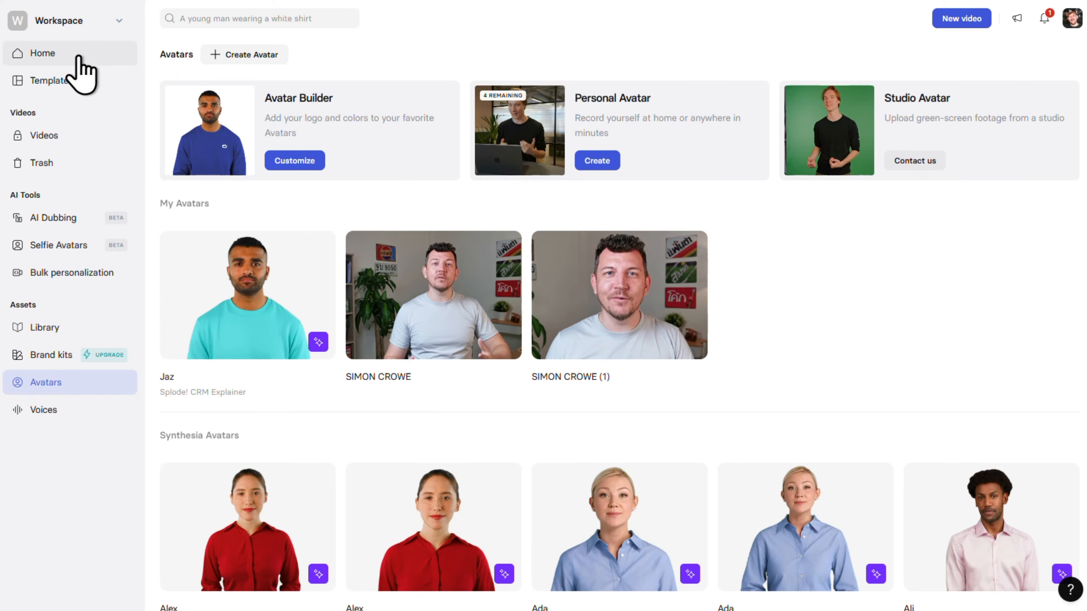
# - Open the AI video assistant from the home page and look through its URL, prompt and script source options
pyautogui.click(81, 60)
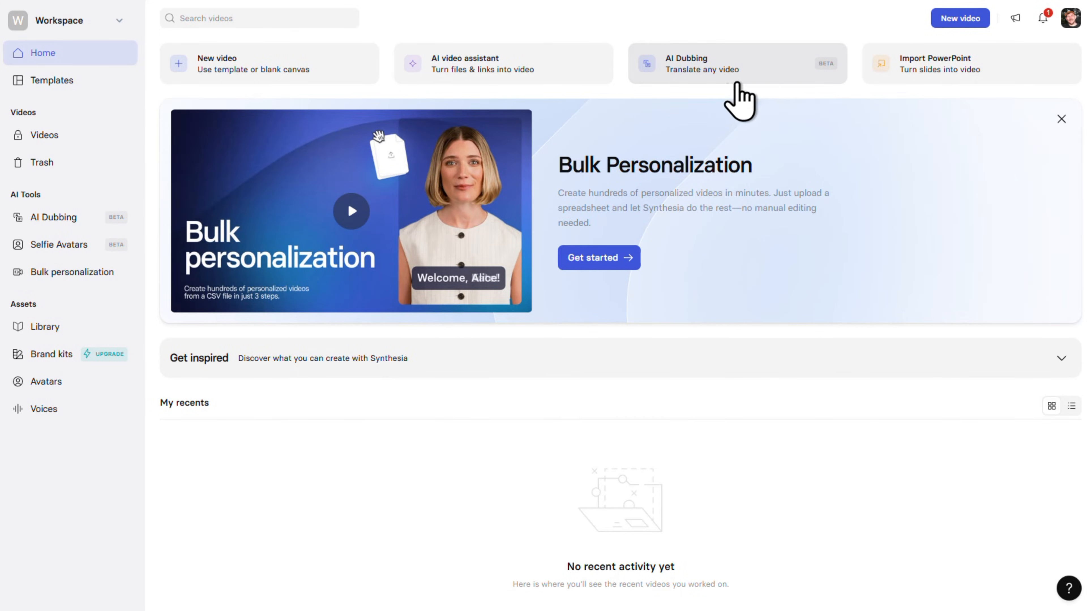
pyautogui.click(560, 64)
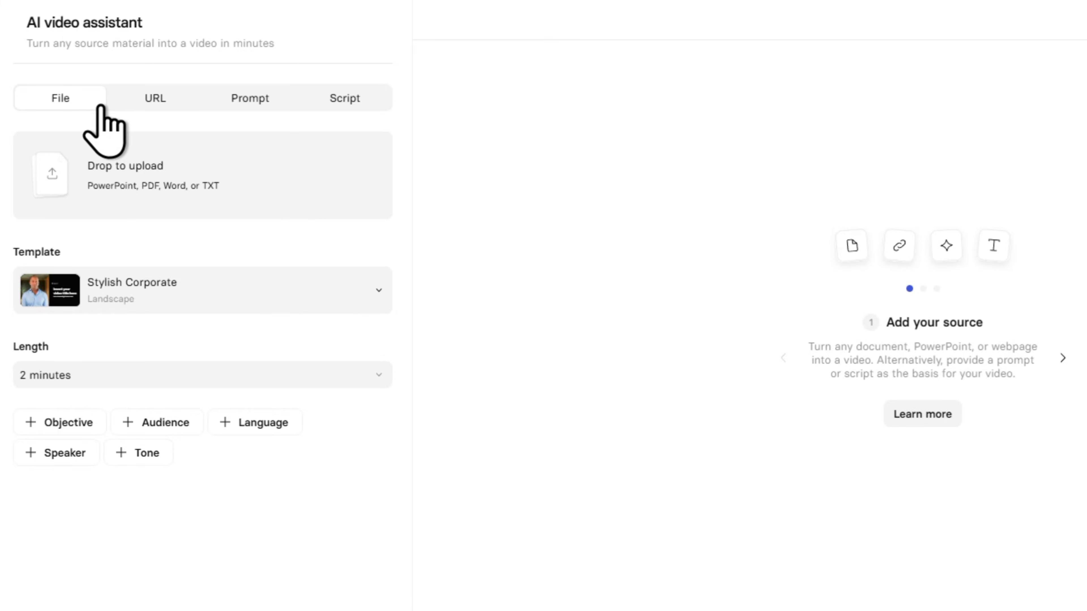
pyautogui.click(176, 103)
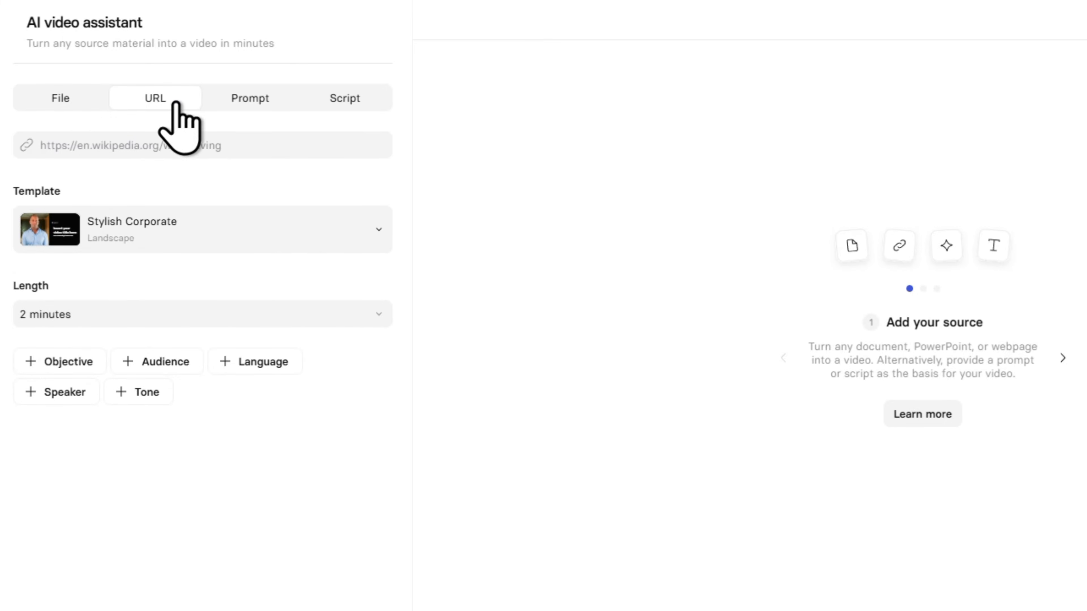
pyautogui.click(286, 107)
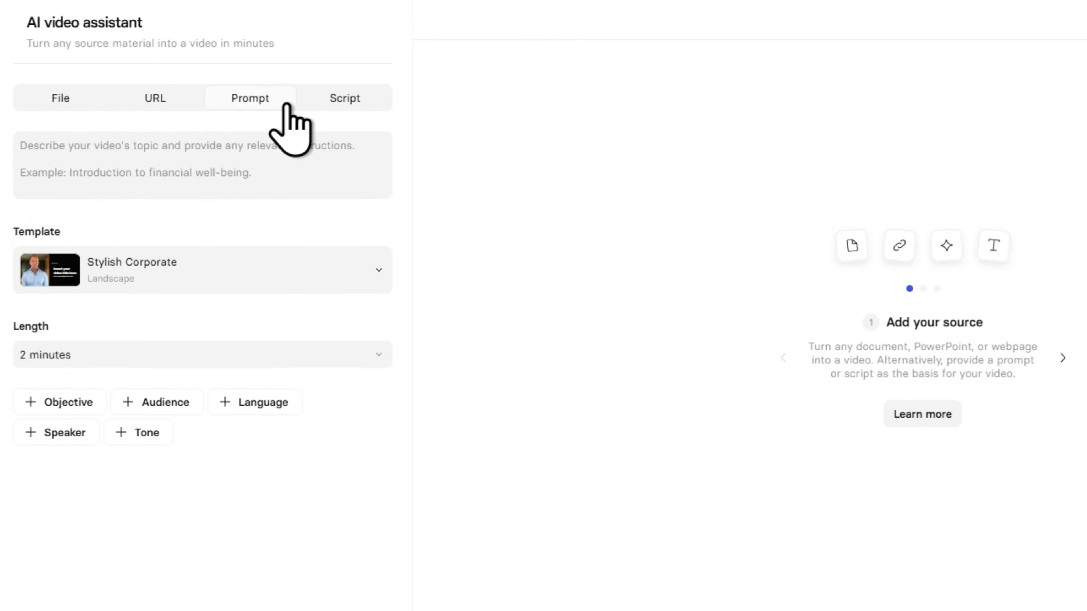
pyautogui.click(378, 103)
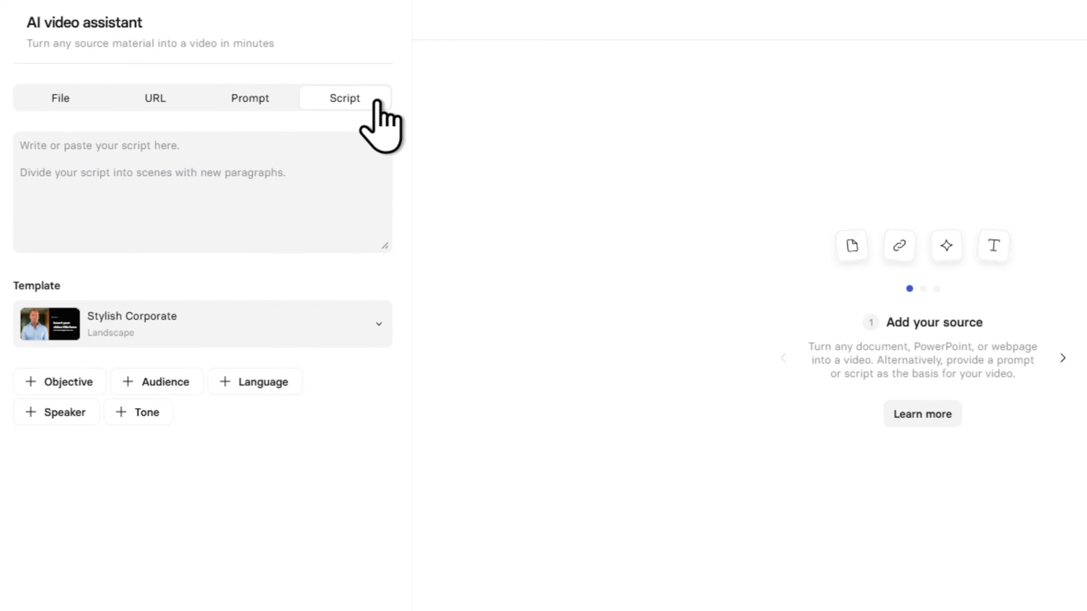
# - Base the video on the prompt "Create an explainer video for a fictional CRM software called Splode! CRM, designed for soft drink companies."
pyautogui.click(277, 106)
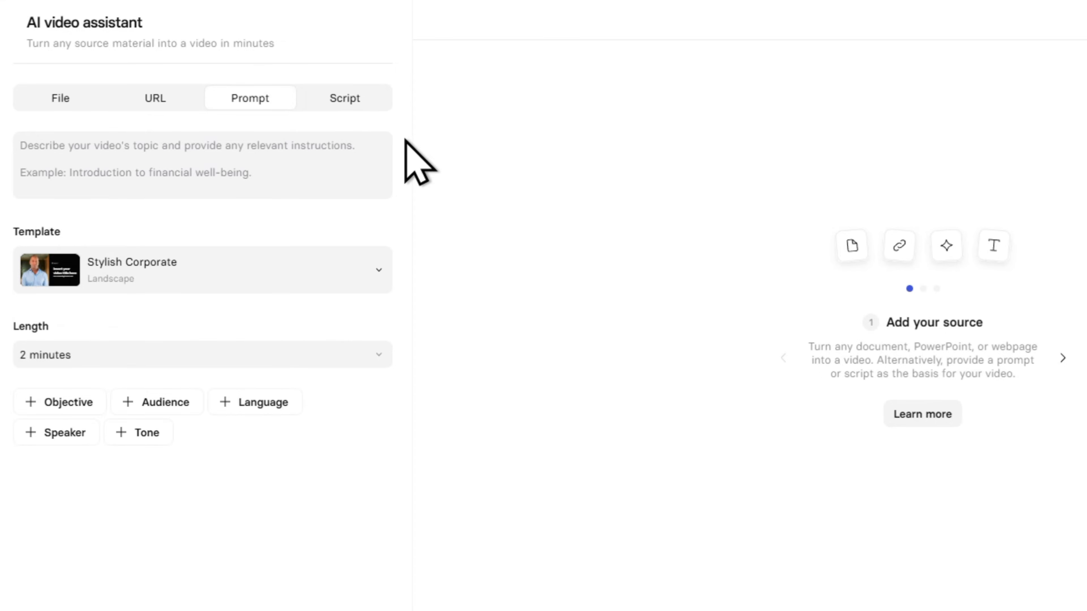
pyautogui.click(352, 166)
pyautogui.write('Create an explainer video for a fictional CRM software called Splode! CRM, designed for soft drink companies.')
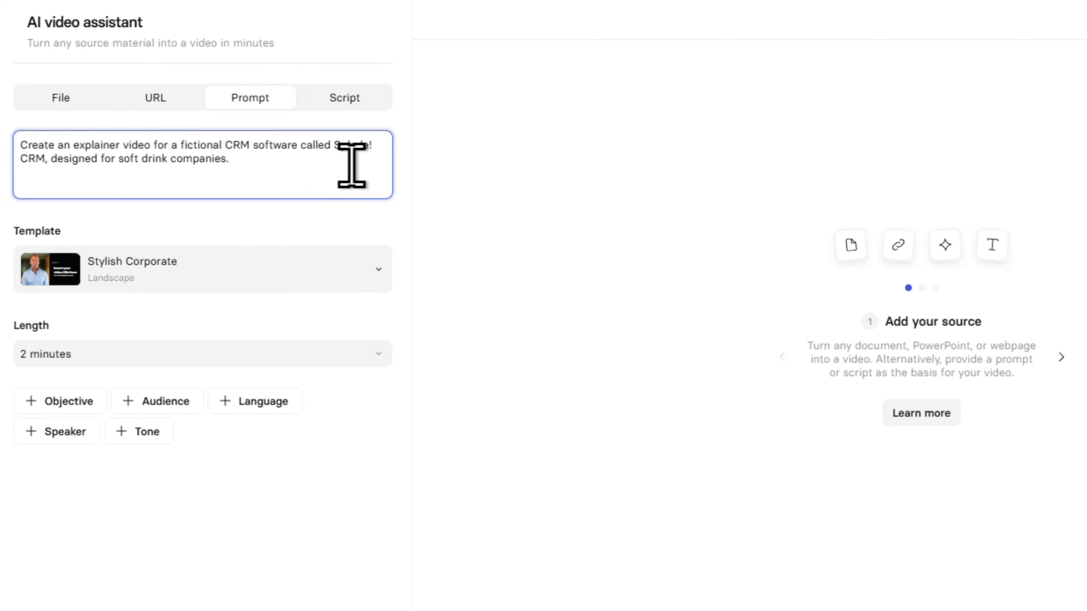
pyautogui.click(430, 180)
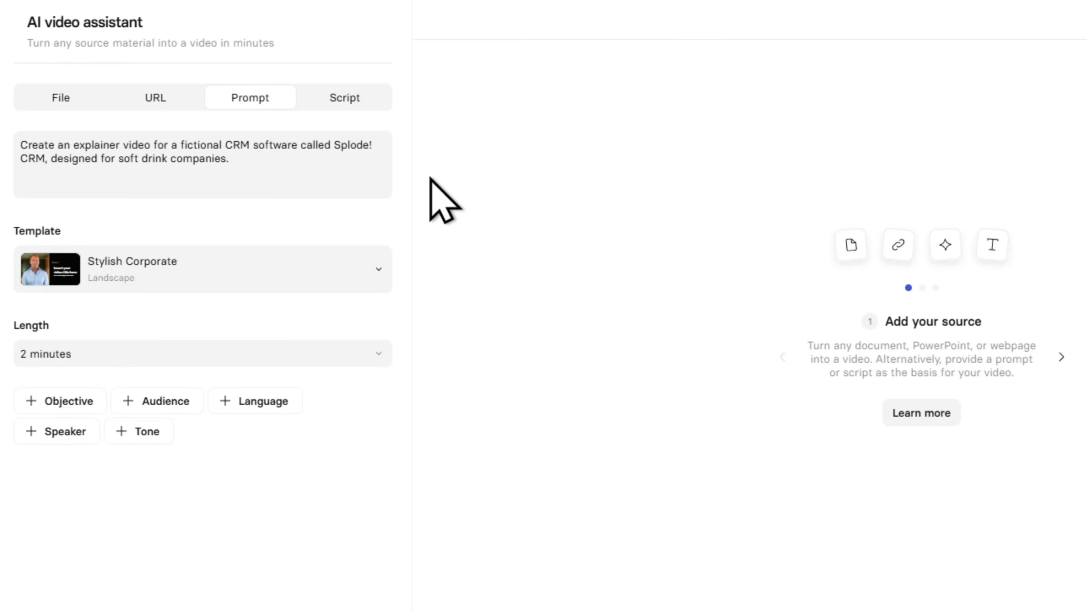
# - Browse the Synthesia templates, choose Elegant Personal Avatar Training, and set the video length to 2 minutes
pyautogui.click(378, 271)
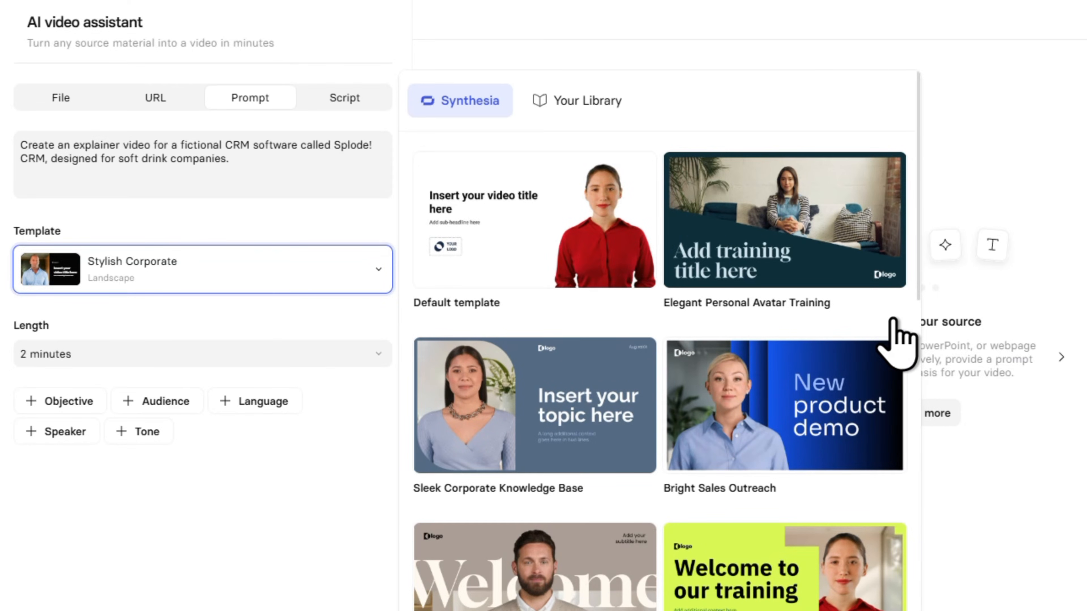
pyautogui.scroll(-5, 897, 338)
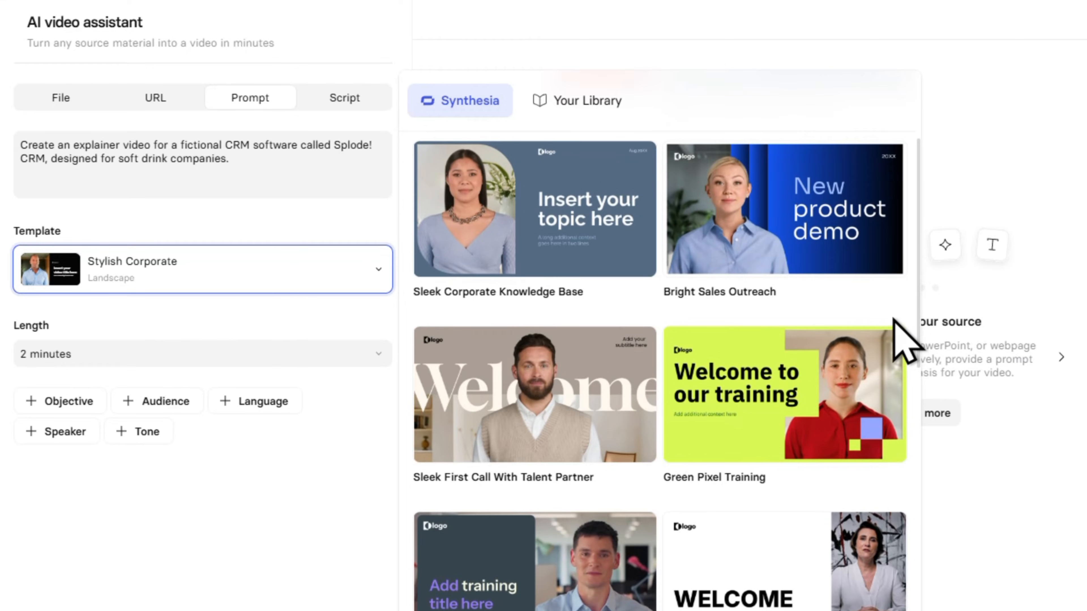
pyautogui.scroll(5, 894, 319)
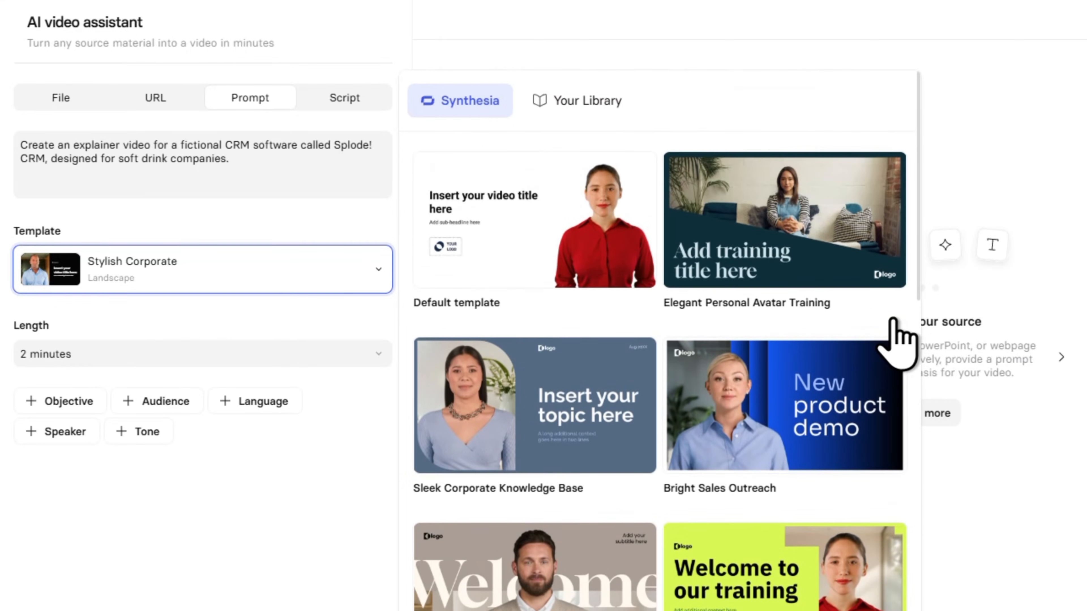
pyautogui.moveTo(828, 274)
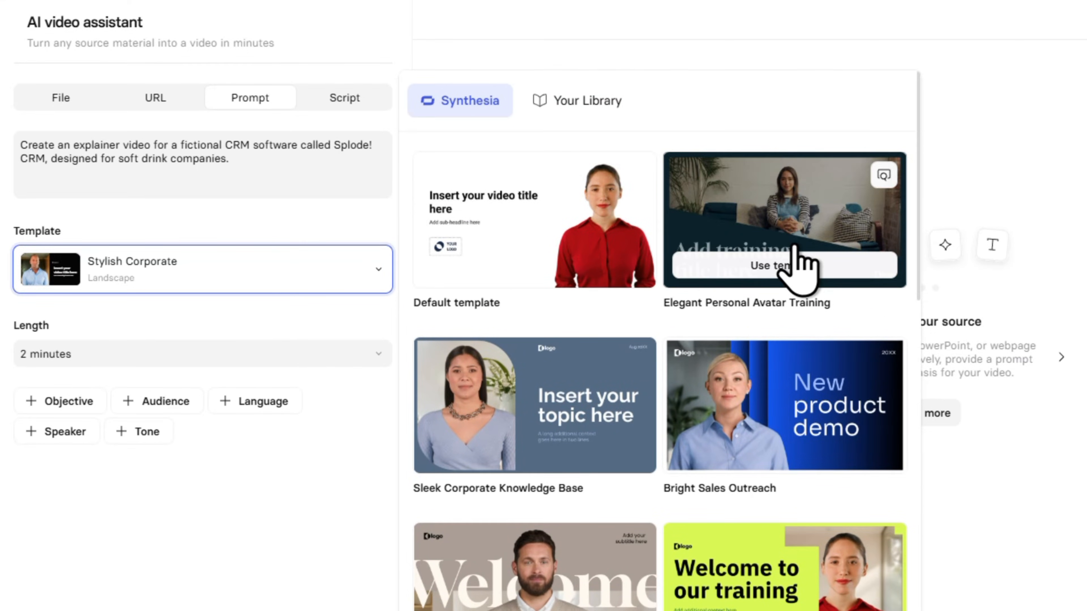
pyautogui.click(795, 257)
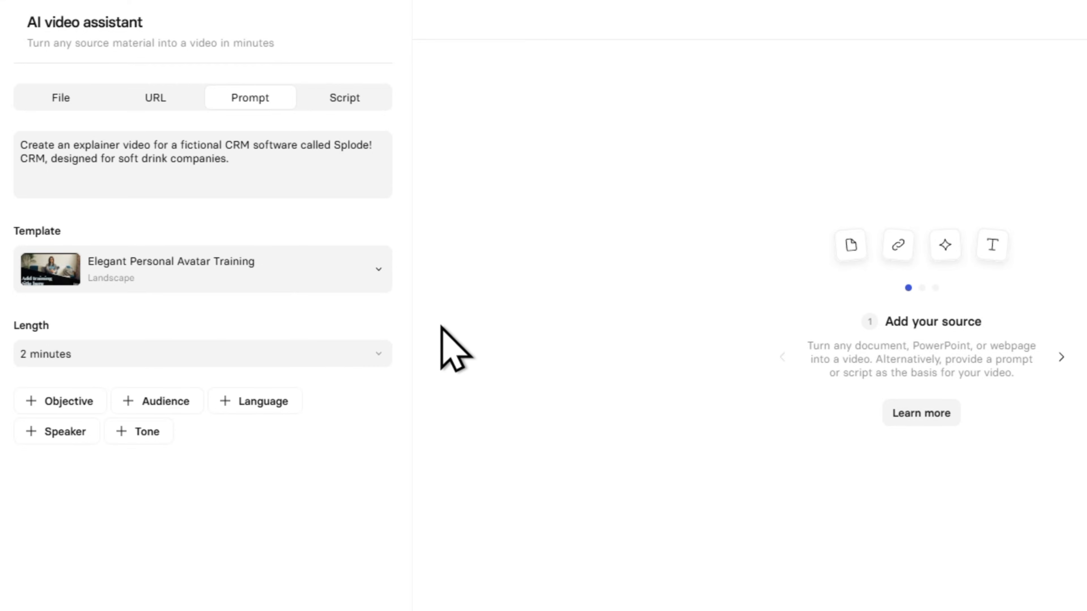
pyautogui.click(378, 353)
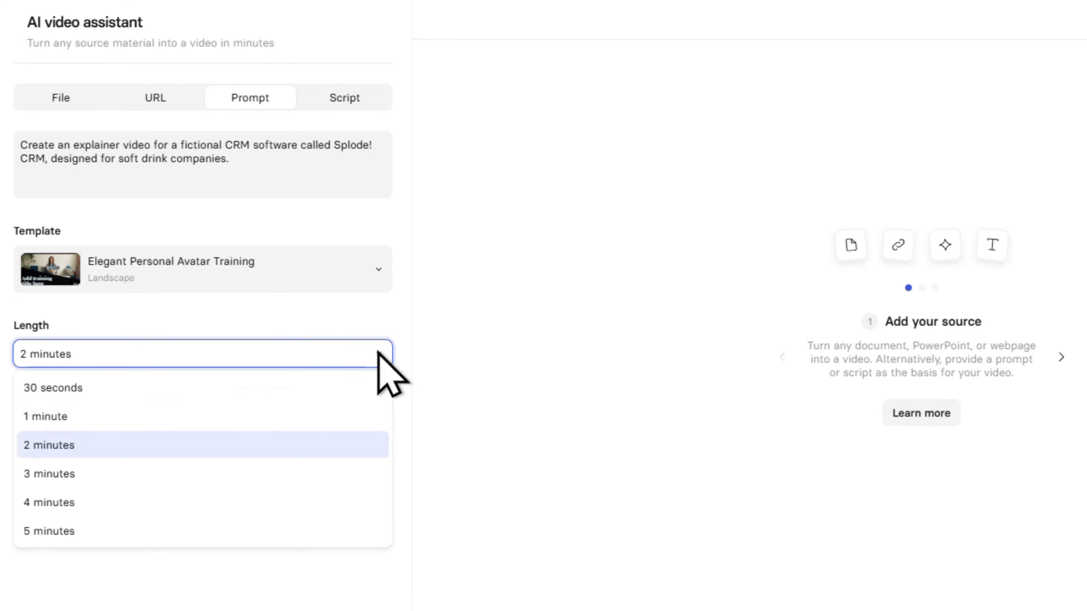
pyautogui.click(333, 443)
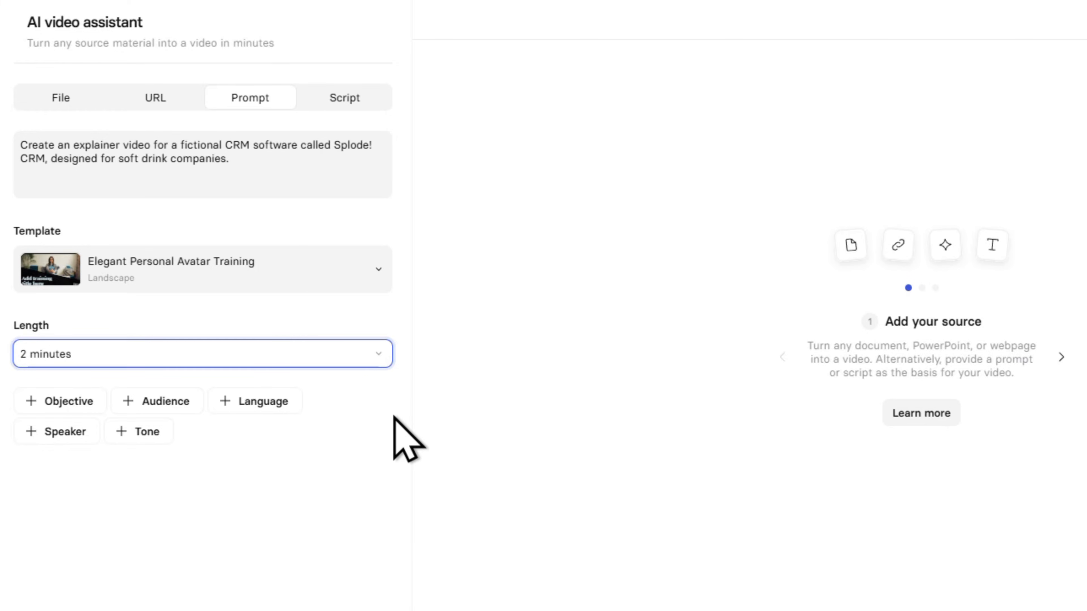
# - Add an objective reading "Persuade fizzy drinks companies to start using Splode! CRM software"
pyautogui.click(97, 406)
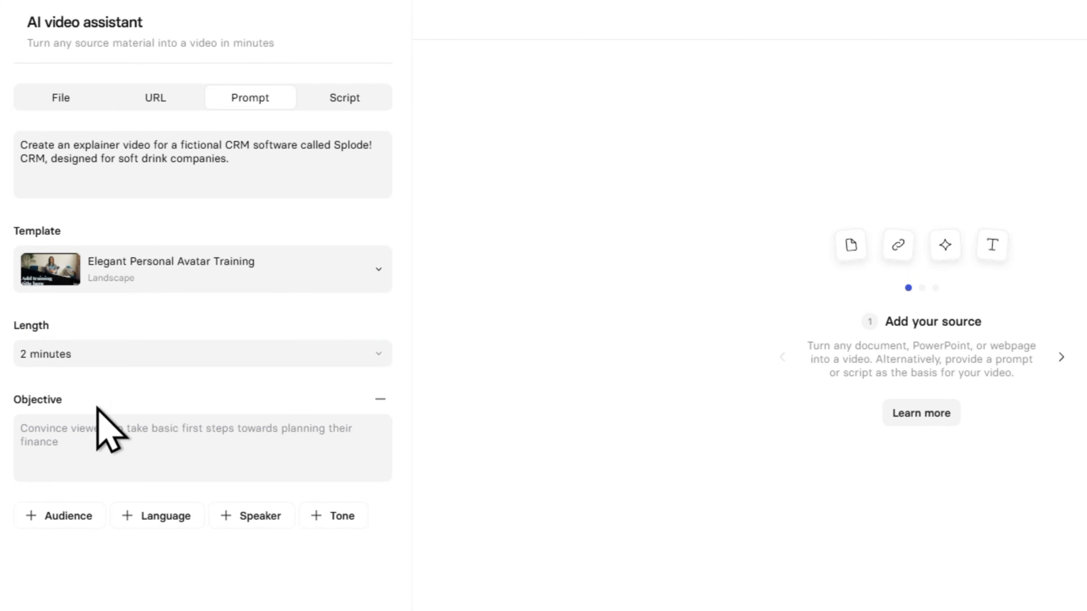
pyautogui.click(153, 462)
pyautogui.write('Persuade fizzy drinks companies to start using Splode! CRM software')
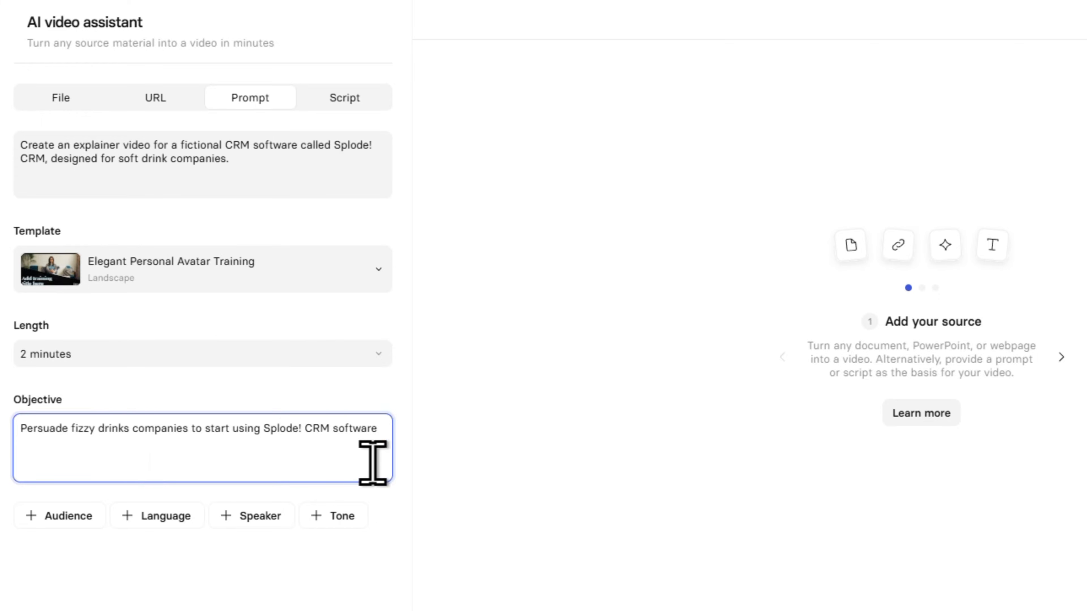
pyautogui.click(417, 447)
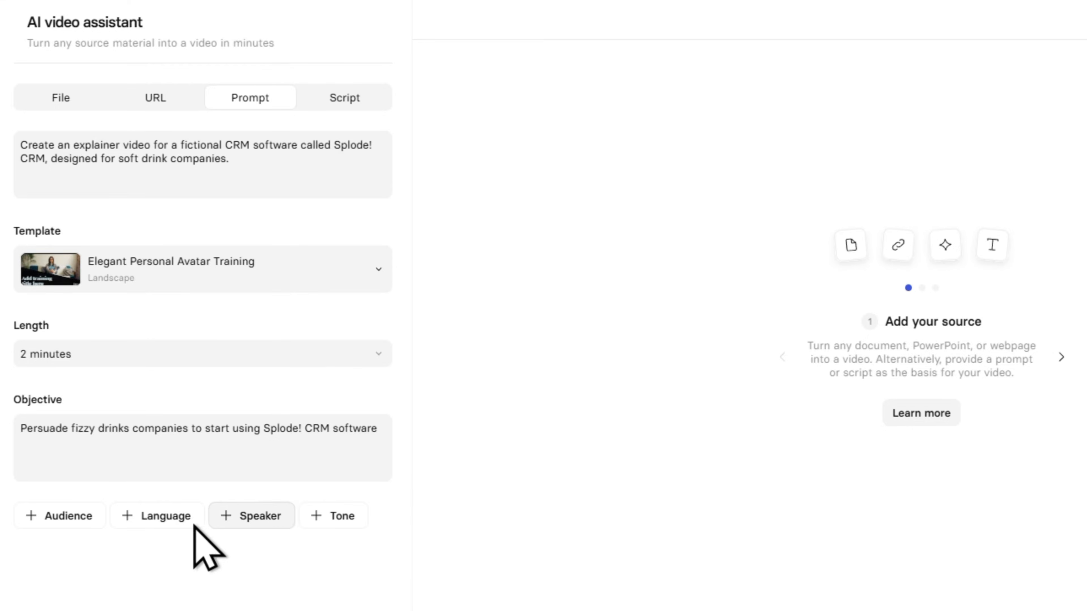
# - Add an audience description reading "CEOs of fizzy drinks companies"
pyautogui.click(88, 519)
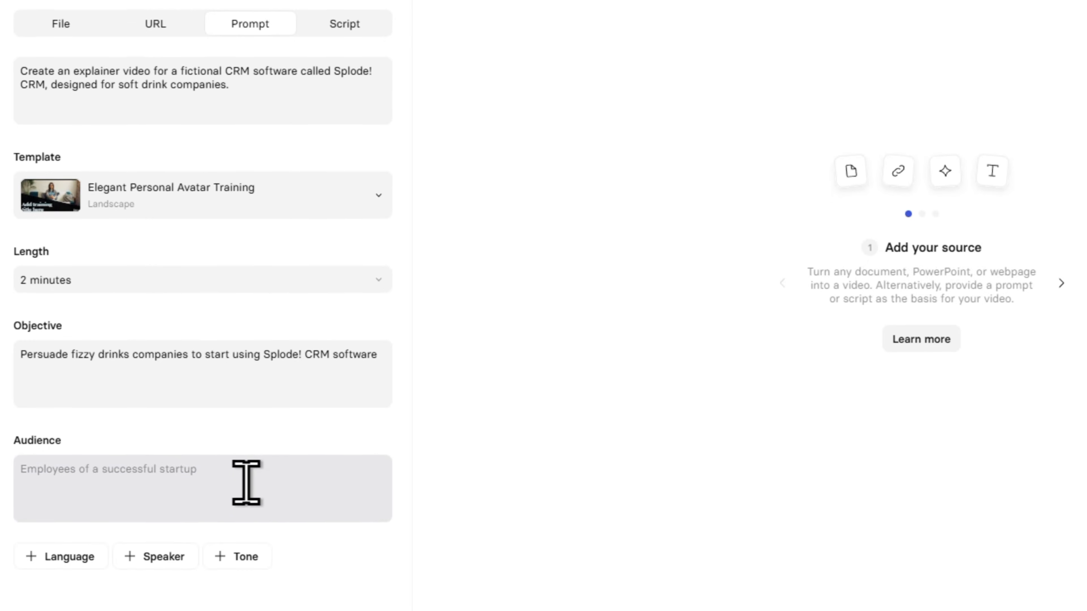
pyautogui.click(246, 557)
pyautogui.write('CEOs of fizzy drinks companies')
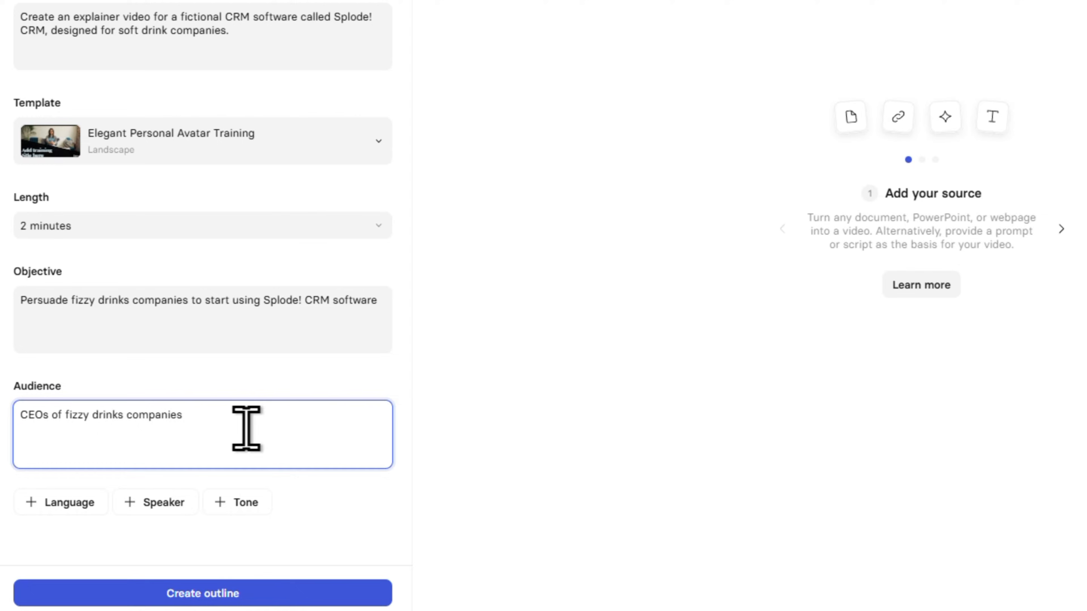
pyautogui.click(419, 419)
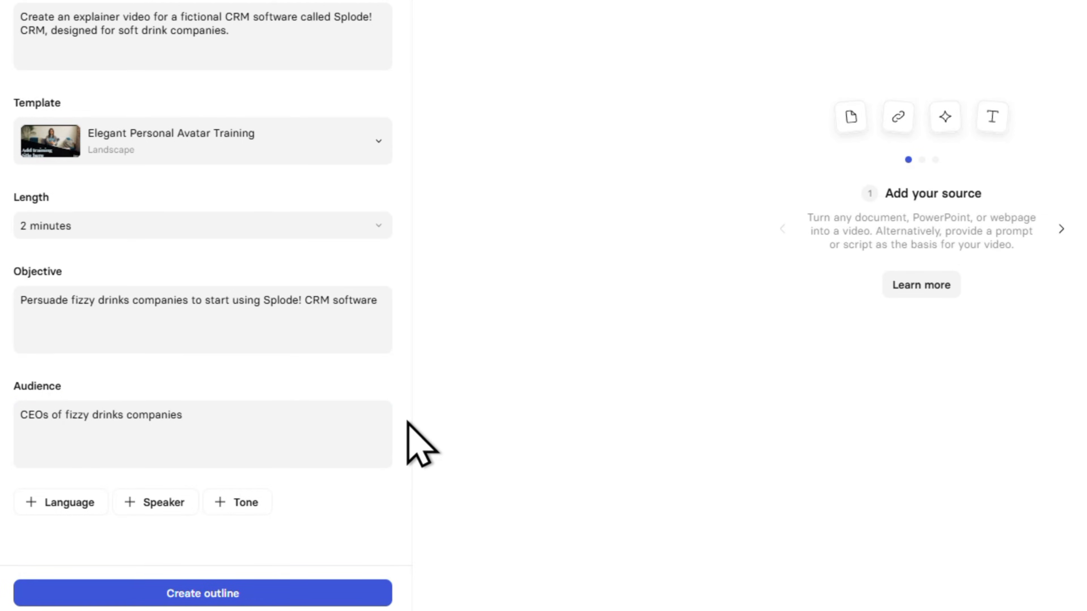
# - Add the language option for the video and set it to English
pyautogui.click(86, 504)
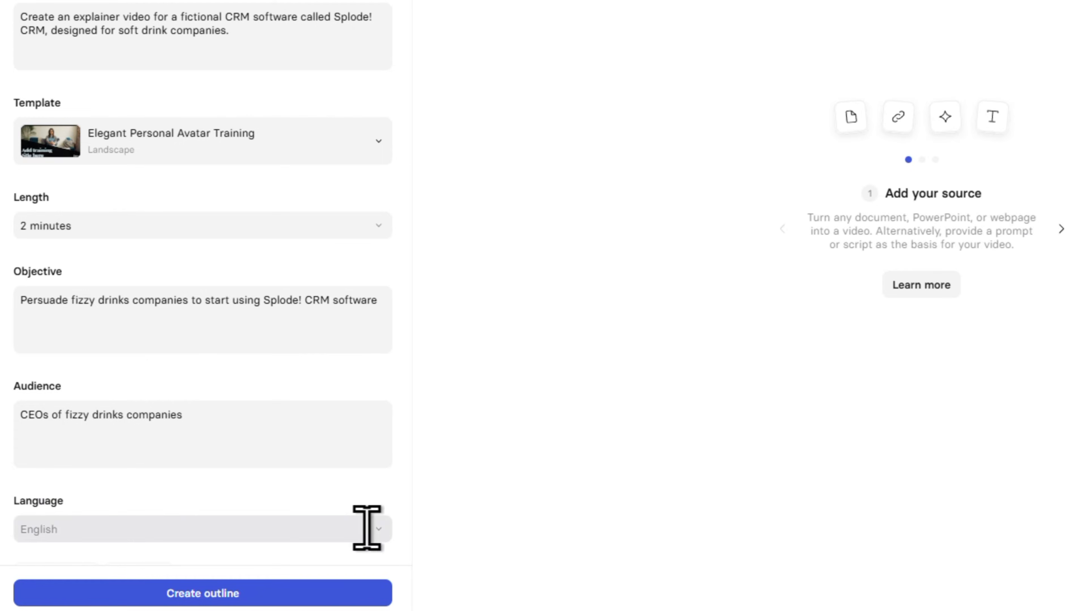
pyautogui.scroll(-1, 417, 486)
pyautogui.click(388, 481)
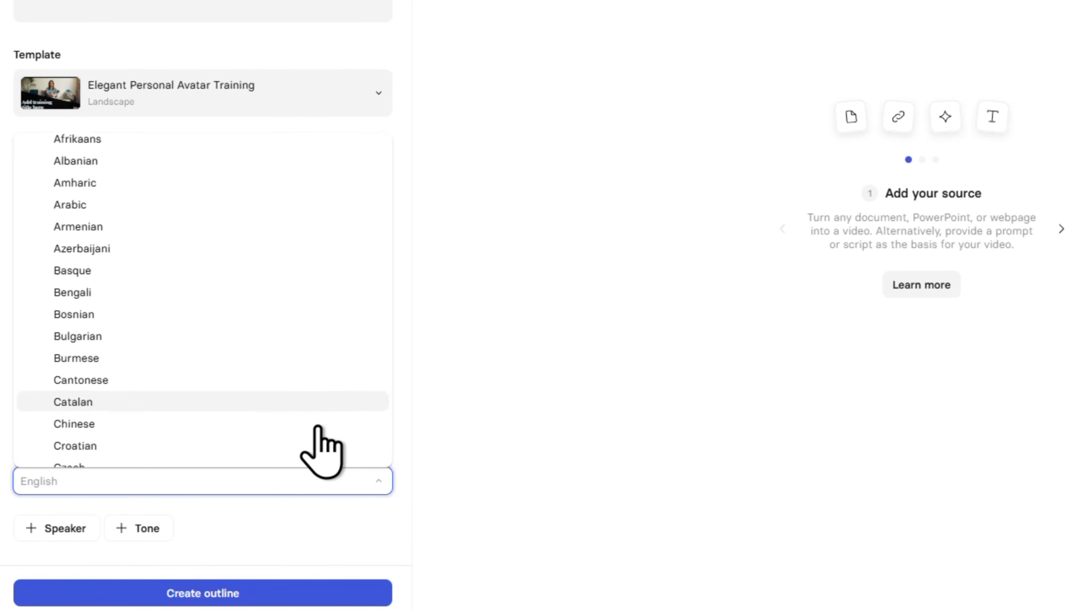
pyautogui.scroll(-3, 317, 428)
pyautogui.click(248, 398)
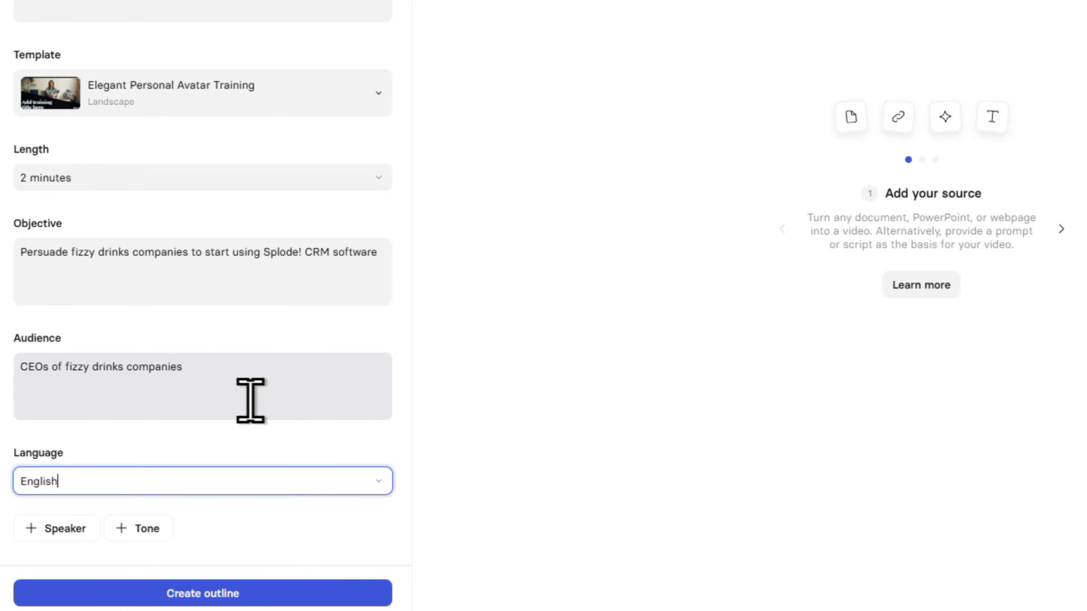
pyautogui.click(404, 490)
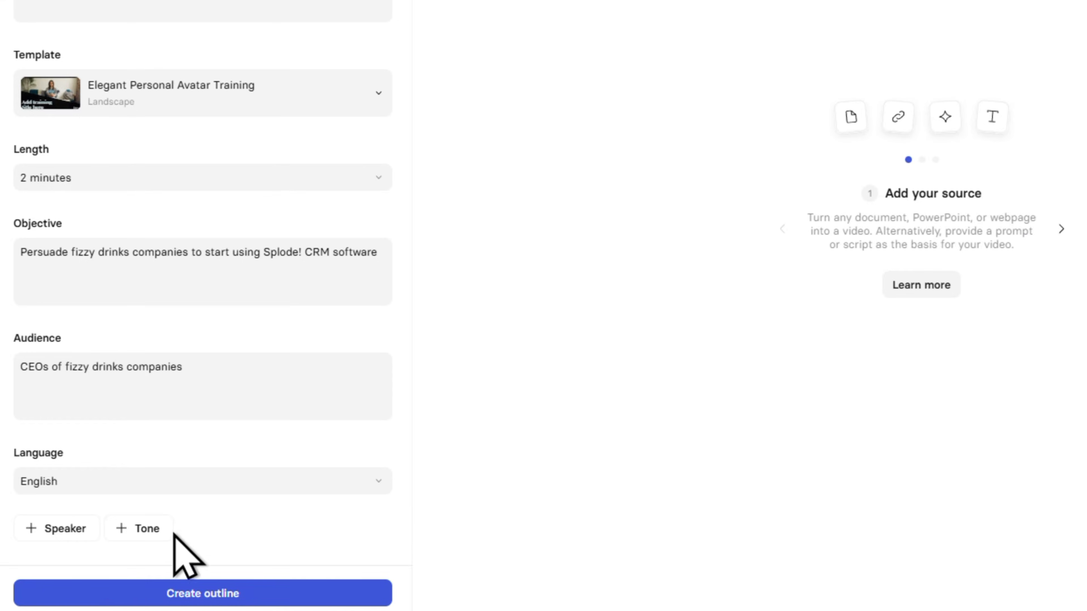
# - Add a speaker description reading "A CRM developer with a proven track record in the industry"
pyautogui.click(81, 536)
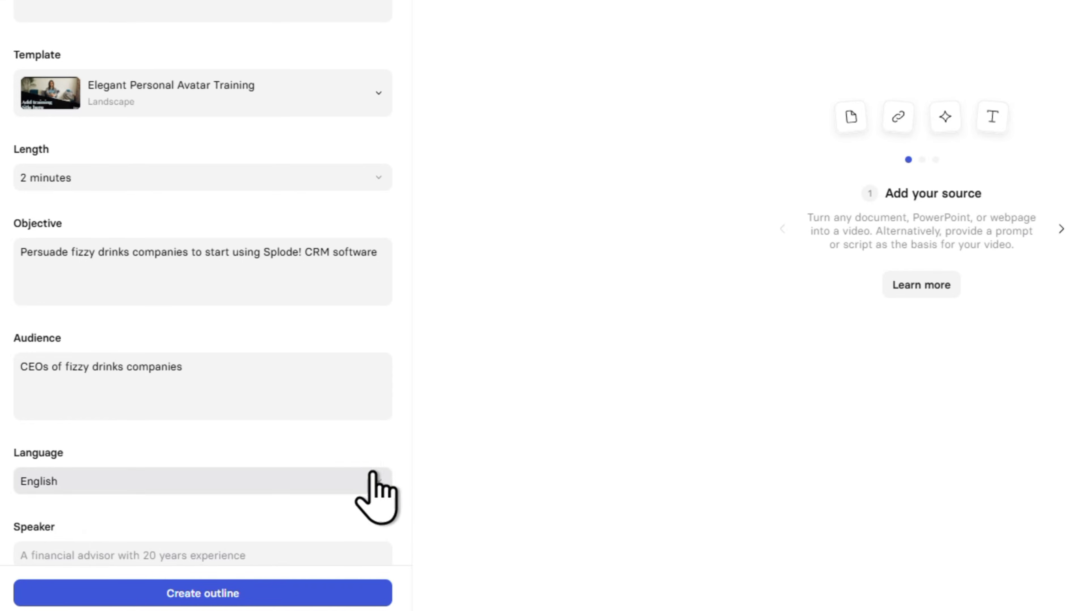
pyautogui.scroll(-2, 395, 462)
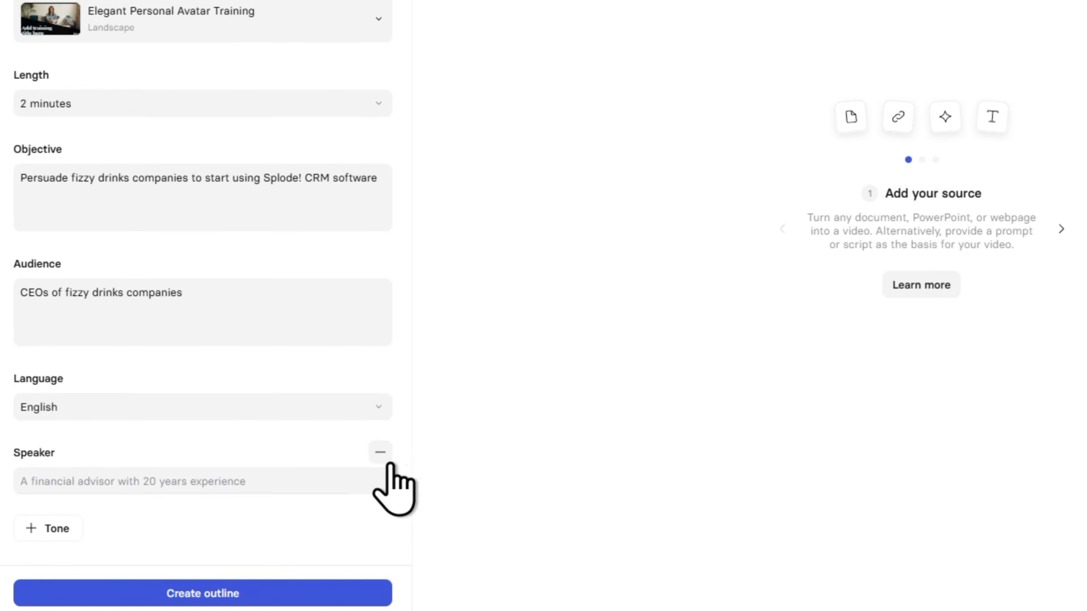
pyautogui.click(356, 478)
pyautogui.write('A CRM developer with a proven track record in the industry')
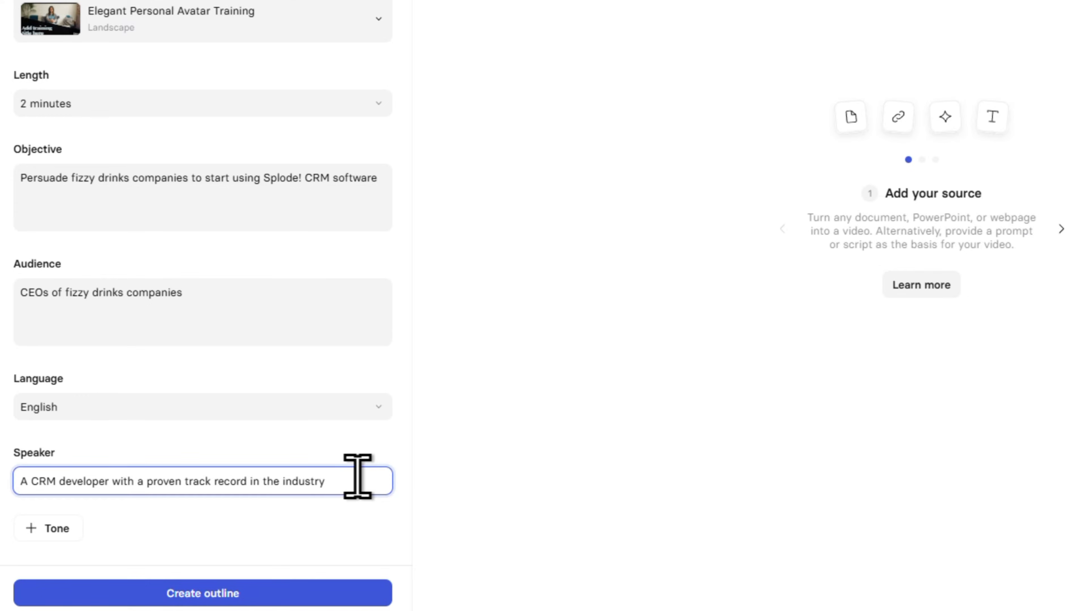
pyautogui.click(405, 498)
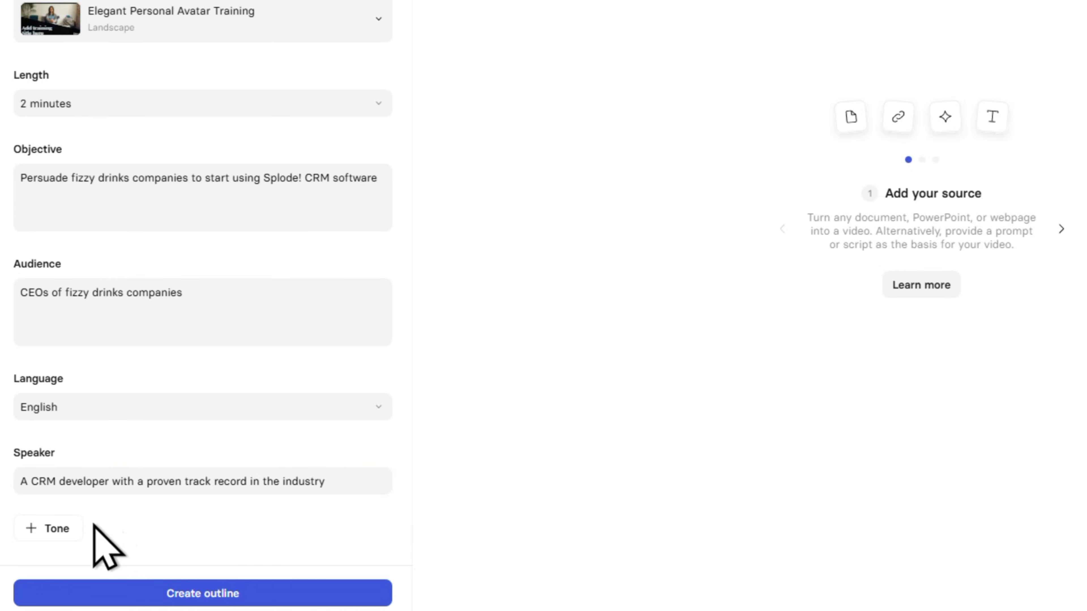
# - Add the tone "Upbeat, compelling and hilariously funny" and create the video outline
pyautogui.click(64, 529)
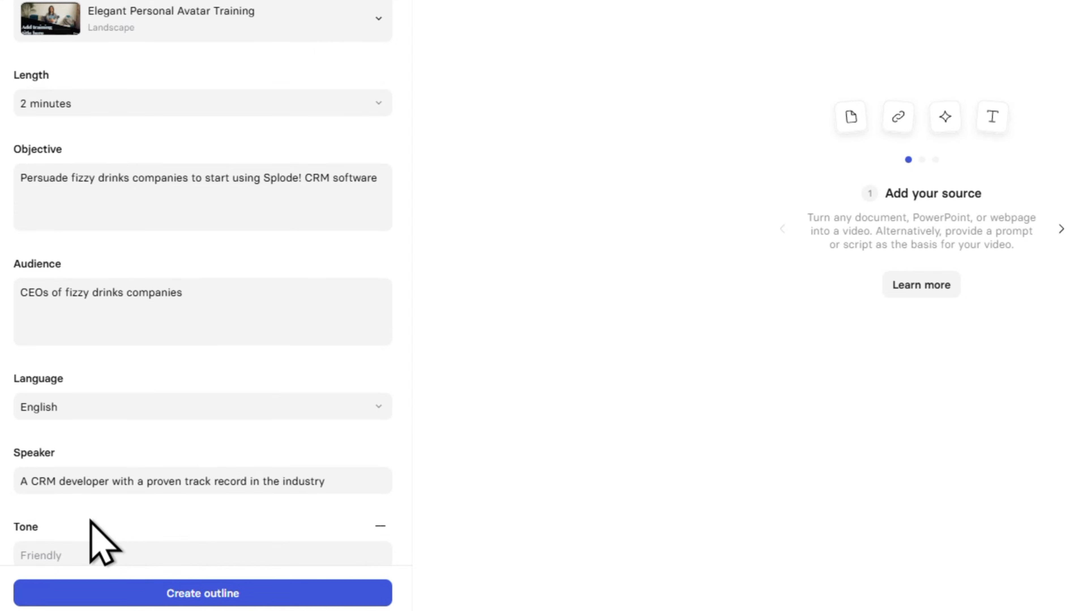
pyautogui.scroll(-1, 91, 521)
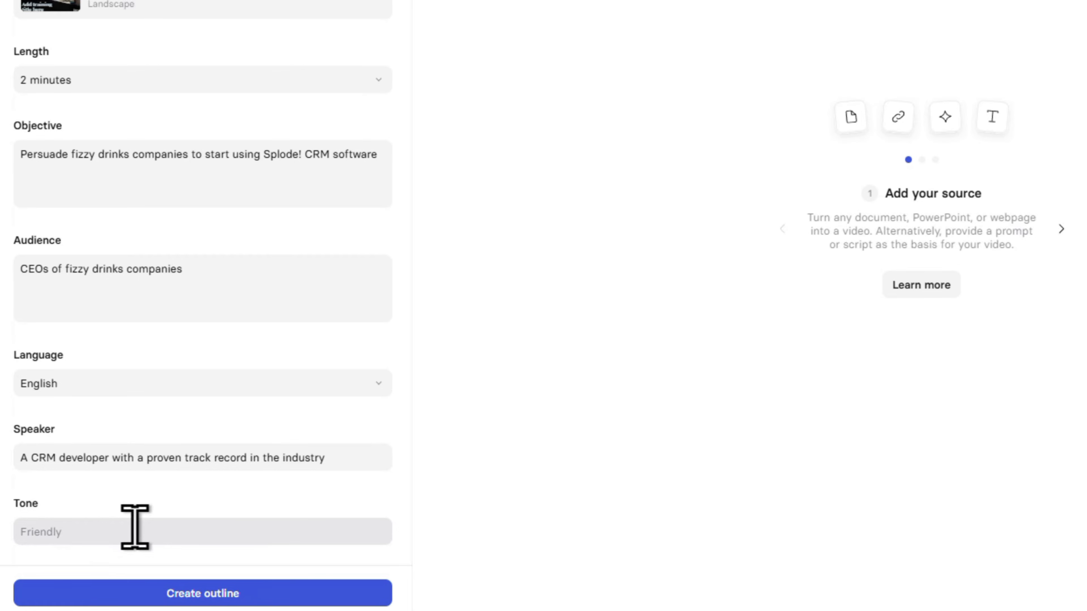
pyautogui.click(136, 527)
pyautogui.write('Upbeat, compelling and hilariously funny')
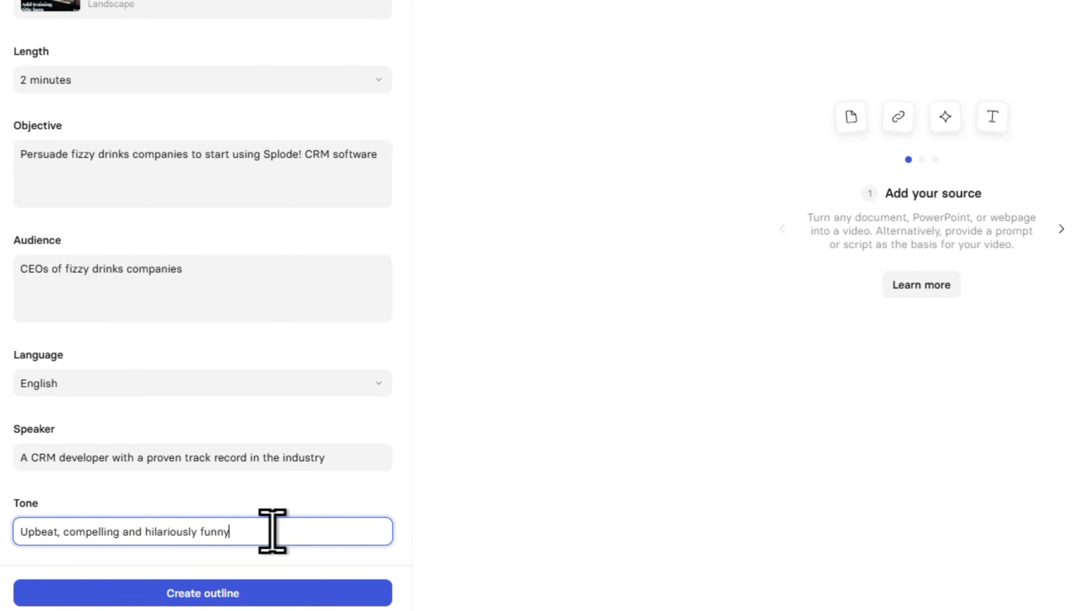
pyautogui.click(414, 533)
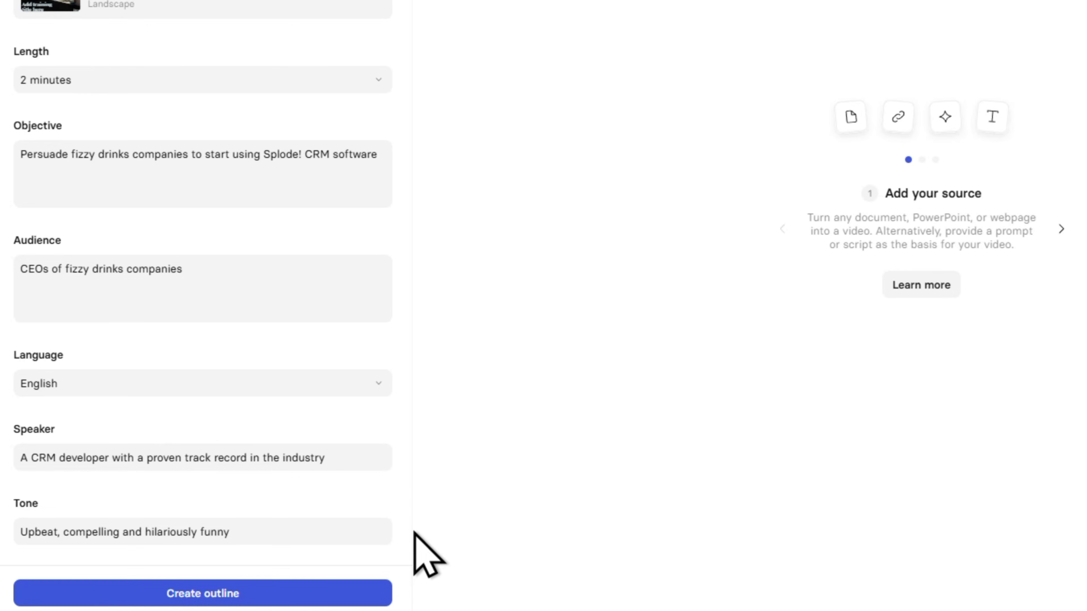
pyautogui.click(274, 594)
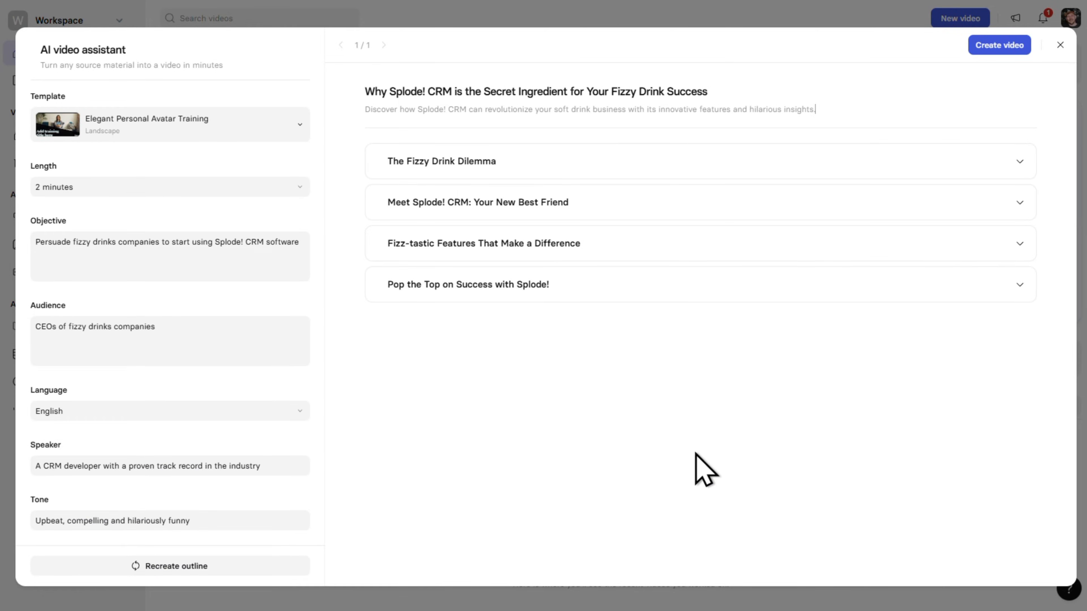
# - Expand all four chapters of the generated outline and review their bullet points
pyautogui.click(1020, 162)
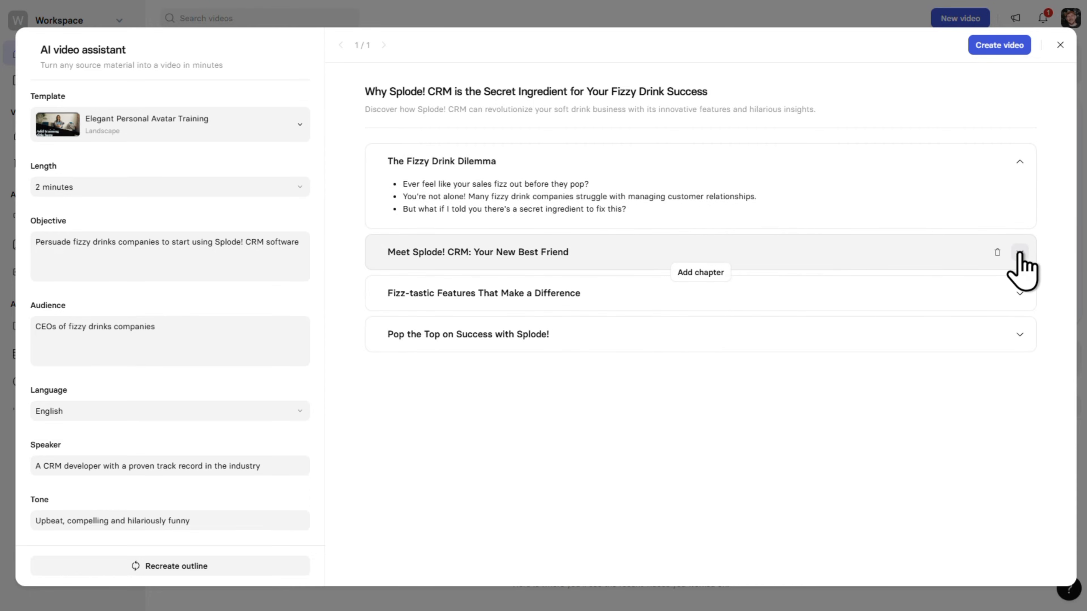
pyautogui.click(1020, 253)
pyautogui.click(1019, 343)
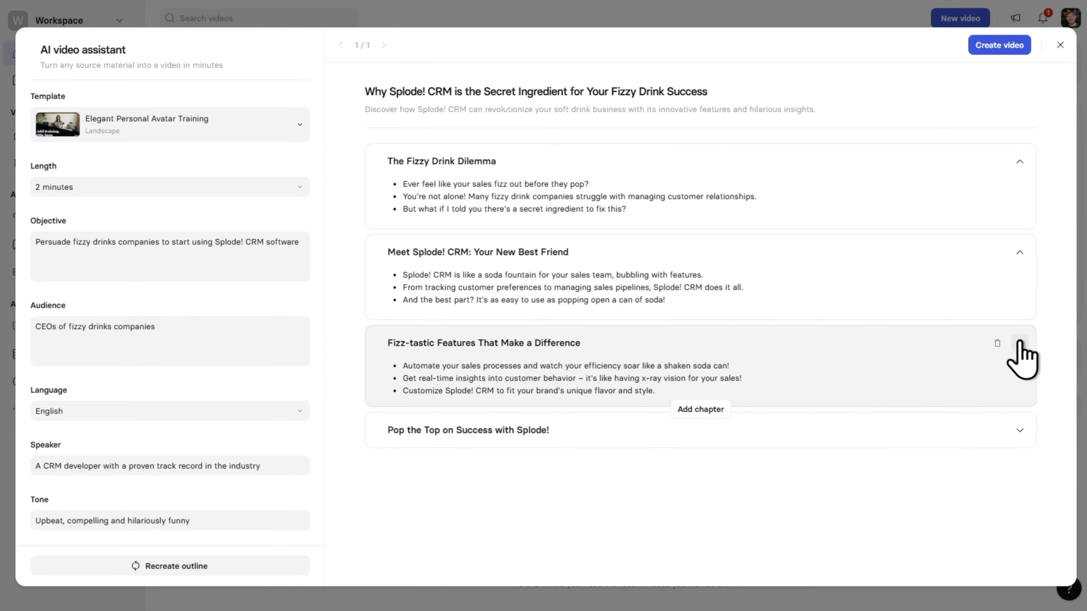
pyautogui.click(1020, 434)
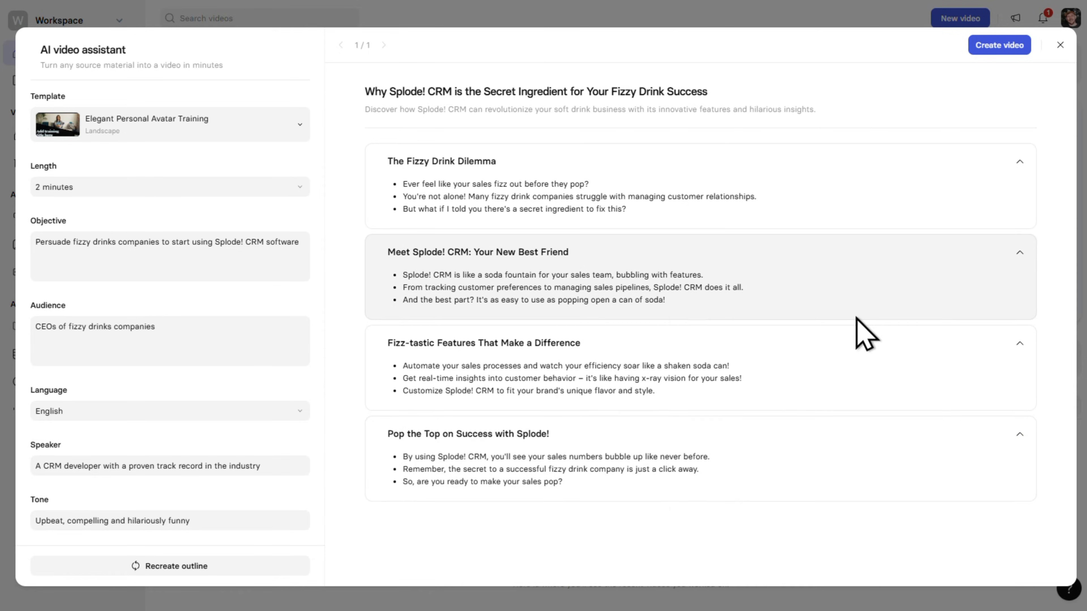
# - Insert an empty chapter after "The Fizzy Drink Dilemma" and delete it again
pyautogui.click(594, 183)
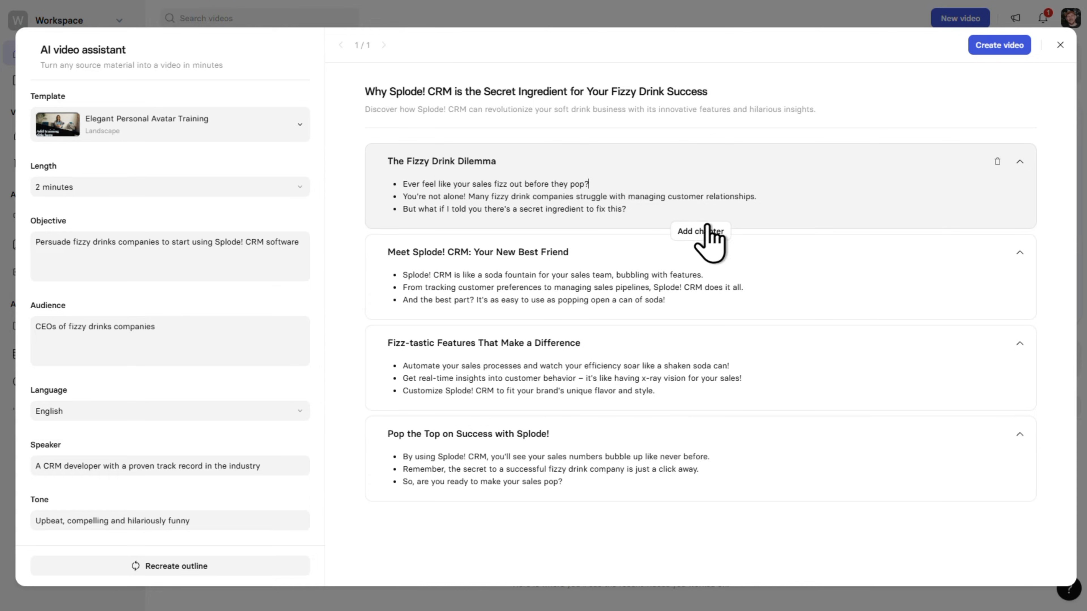
pyautogui.click(722, 240)
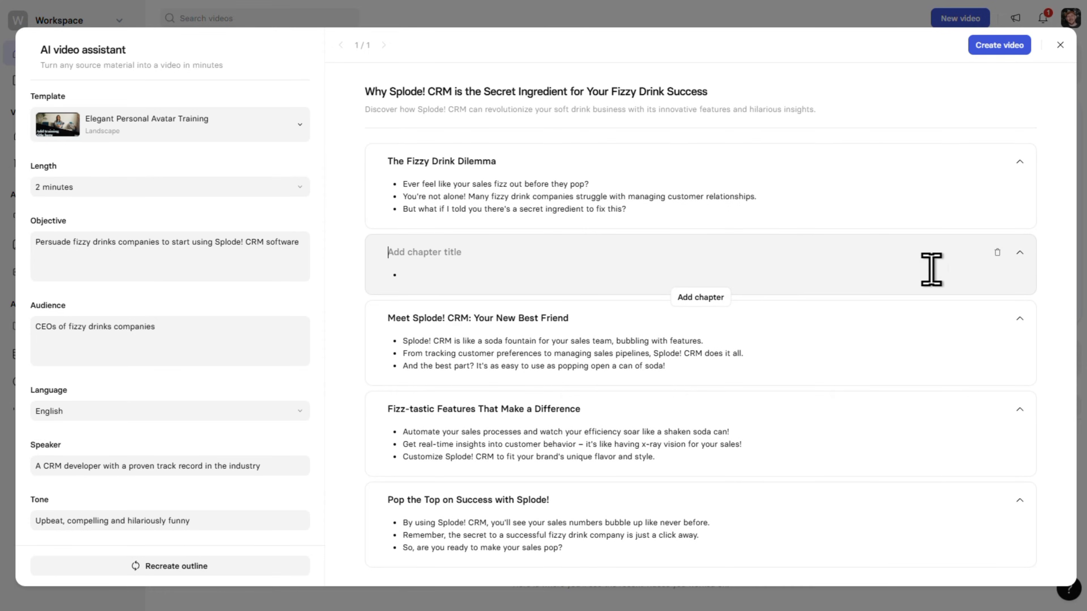
pyautogui.click(998, 253)
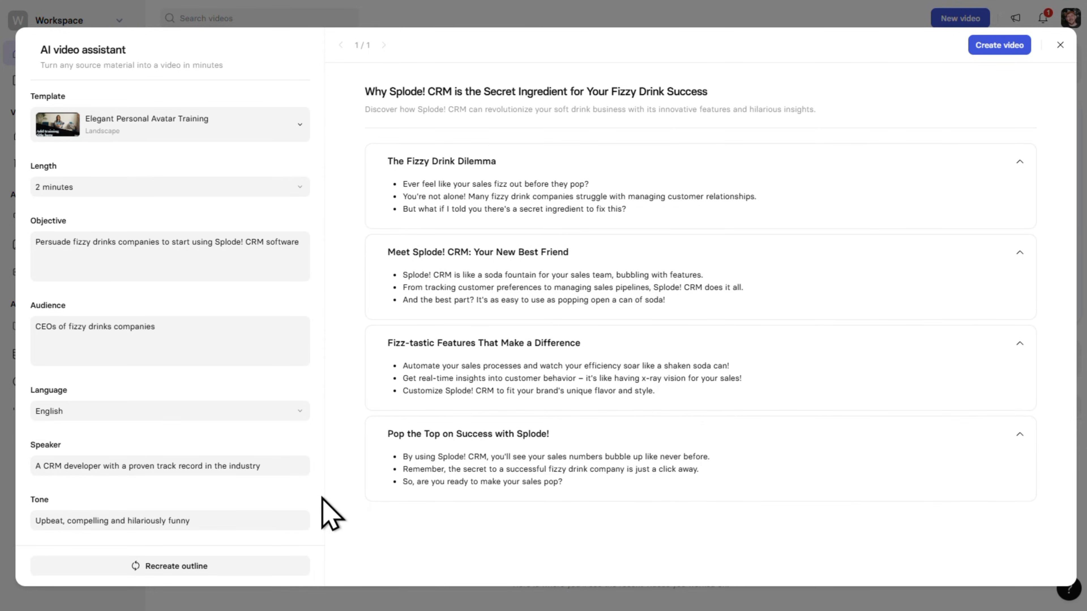
# - Recreate the outline and create the video from the new version
pyautogui.click(306, 566)
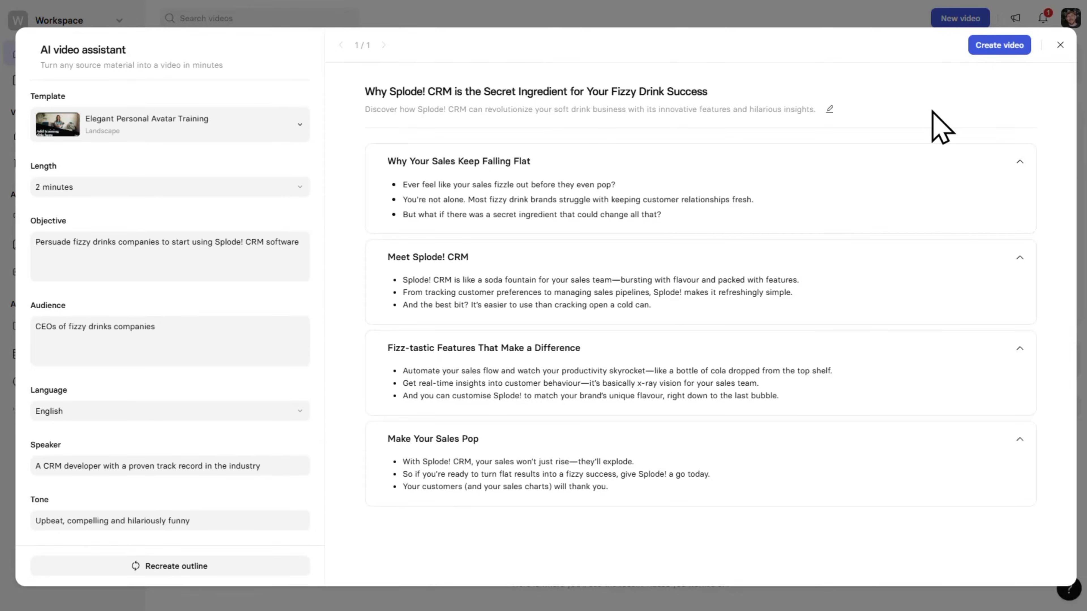
pyautogui.click(1022, 47)
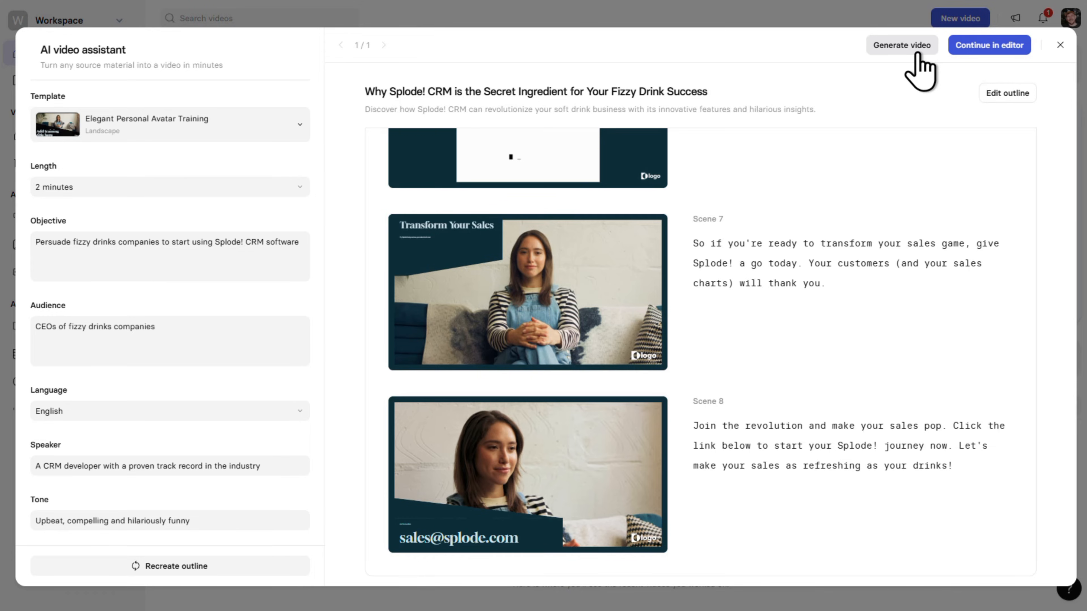
# - Continue with the video in the editor and replace the Alex avatar in scene 1 with the recently used personal avatar
pyautogui.click(997, 50)
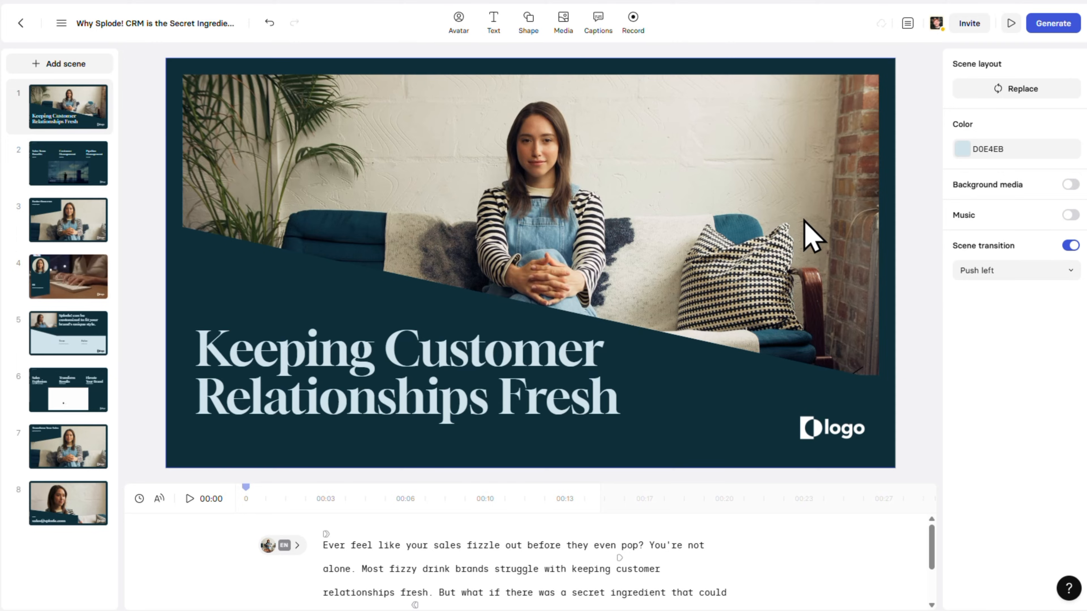
pyautogui.click(805, 220)
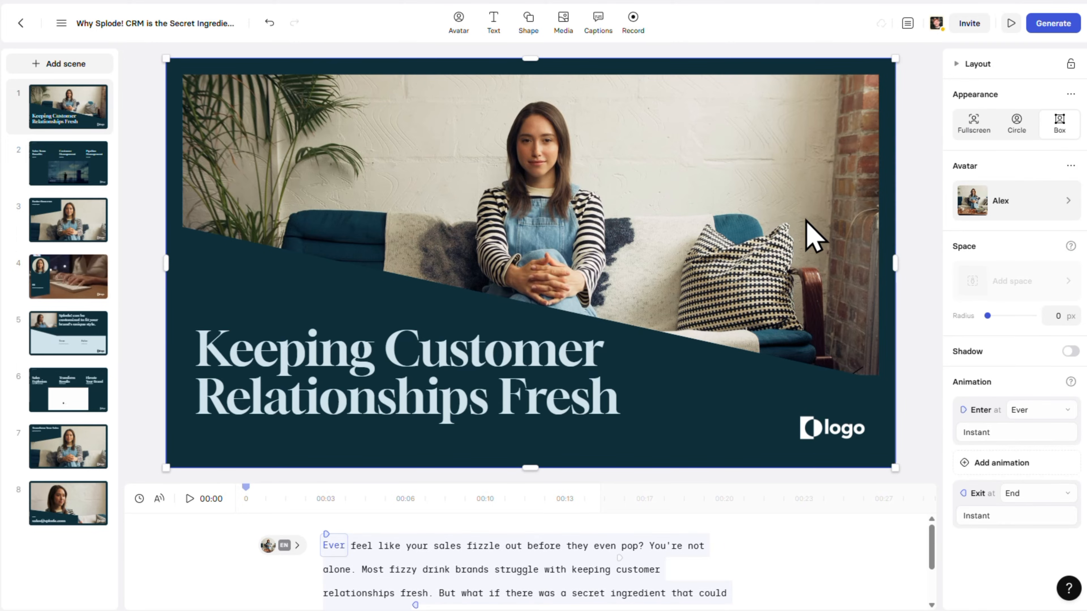
pyautogui.click(1067, 201)
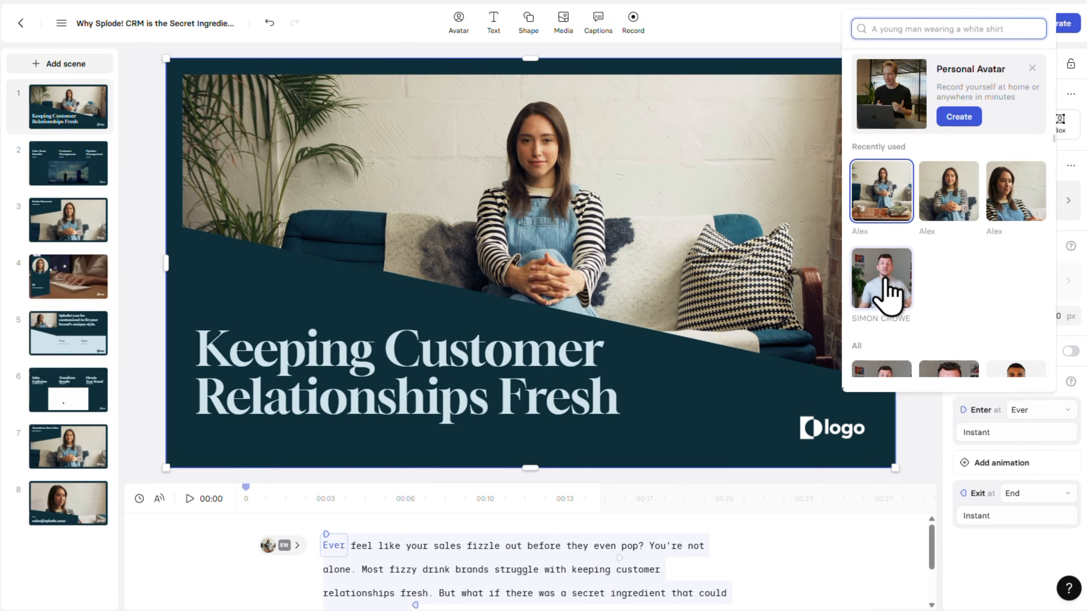
pyautogui.click(885, 281)
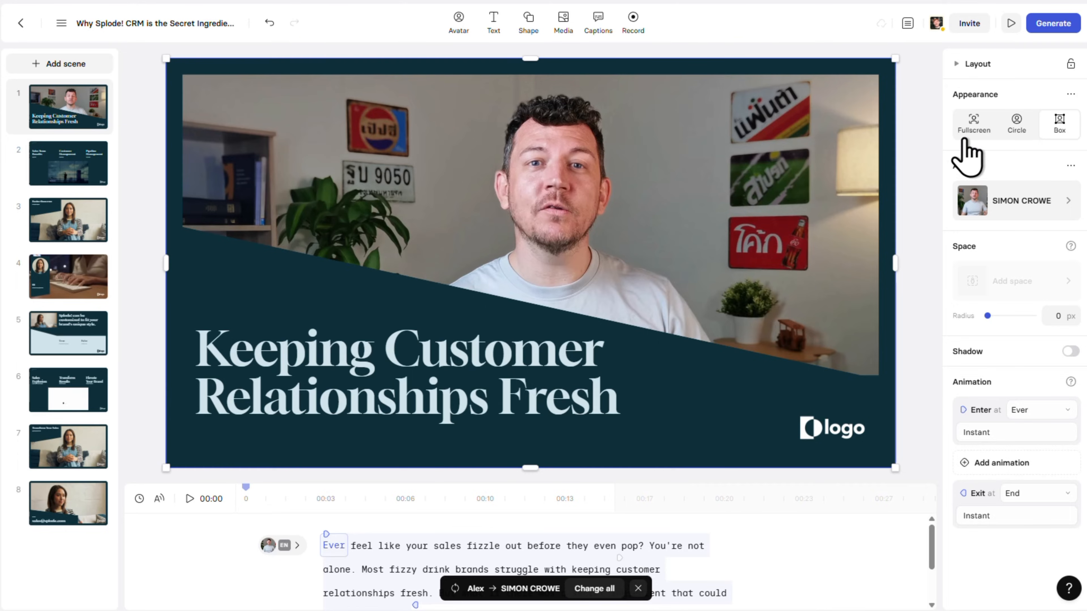
# - Set the scene 1 avatar's appearance to Box, then resize and reposition it to fit within the scene's dark frame
pyautogui.click(972, 130)
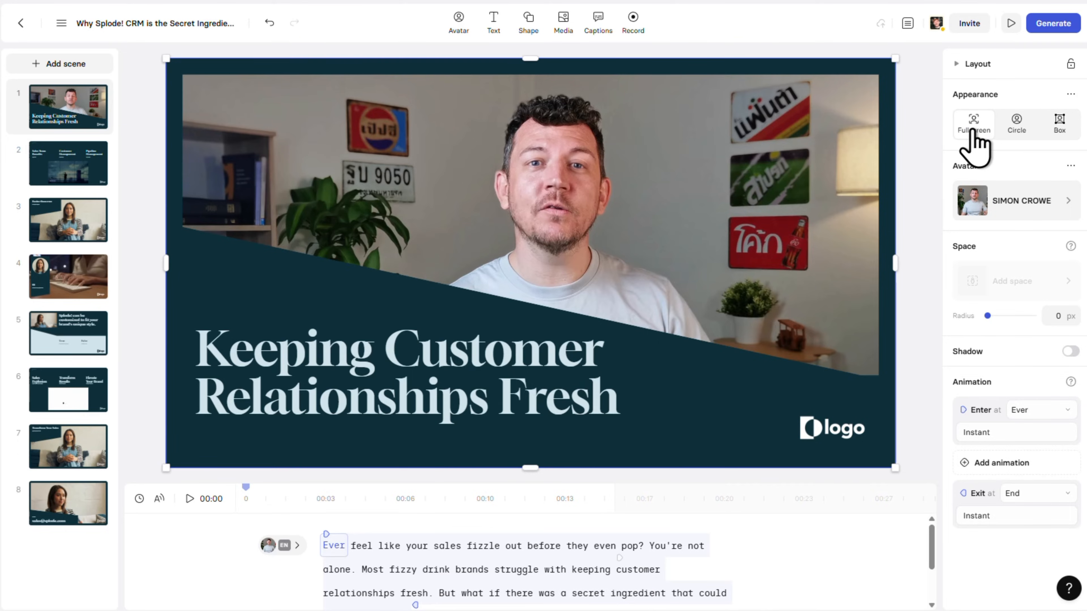
pyautogui.click(1016, 128)
pyautogui.click(1059, 126)
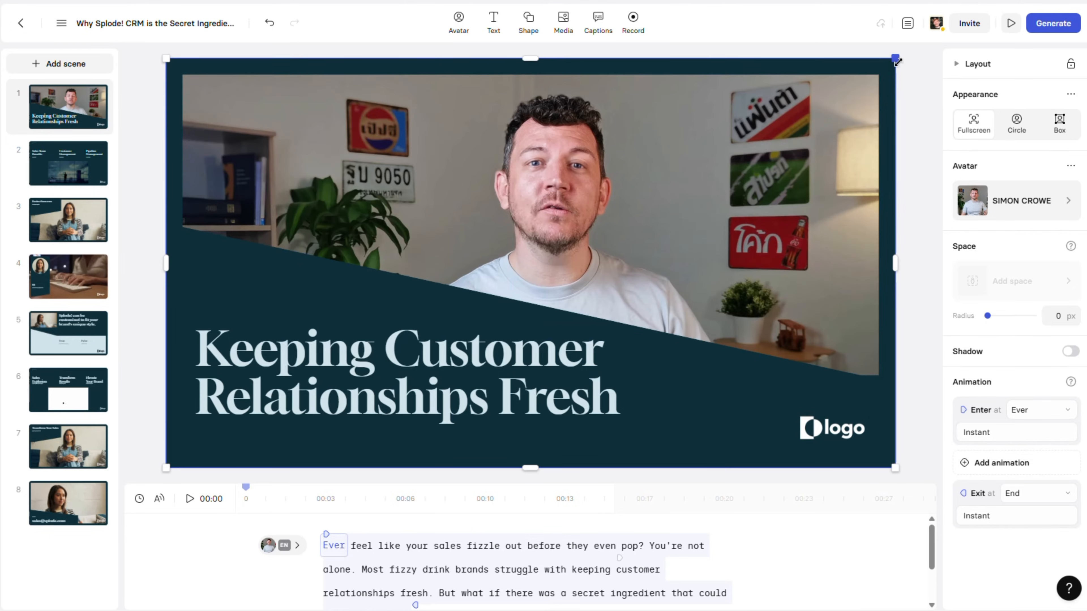
pyautogui.moveTo(897, 62); pyautogui.dragTo(738, 146)
pyautogui.moveTo(518, 225); pyautogui.dragTo(590, 218)
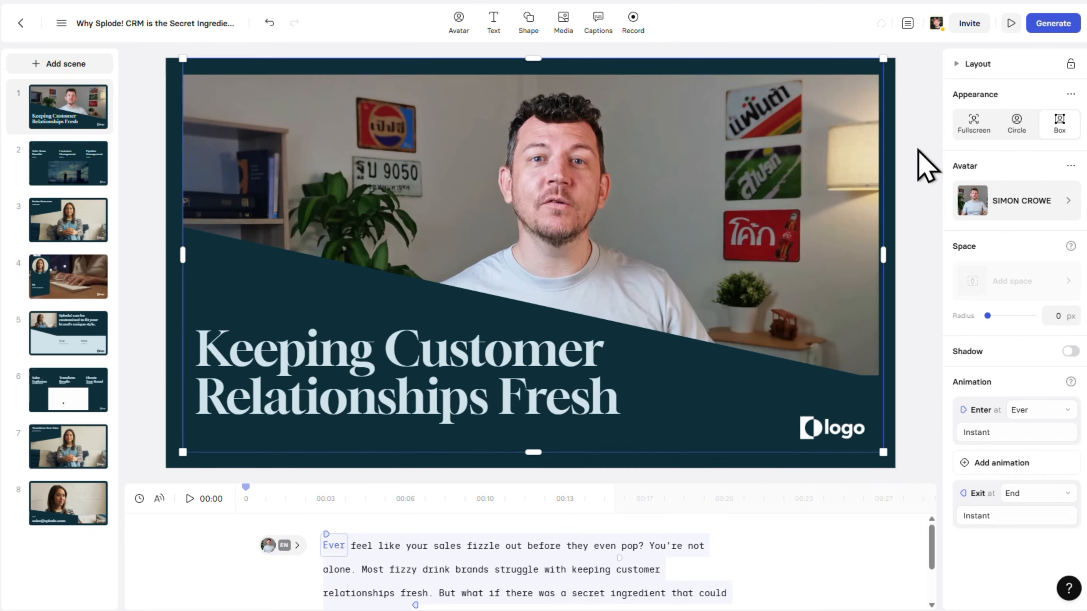
pyautogui.click(919, 151)
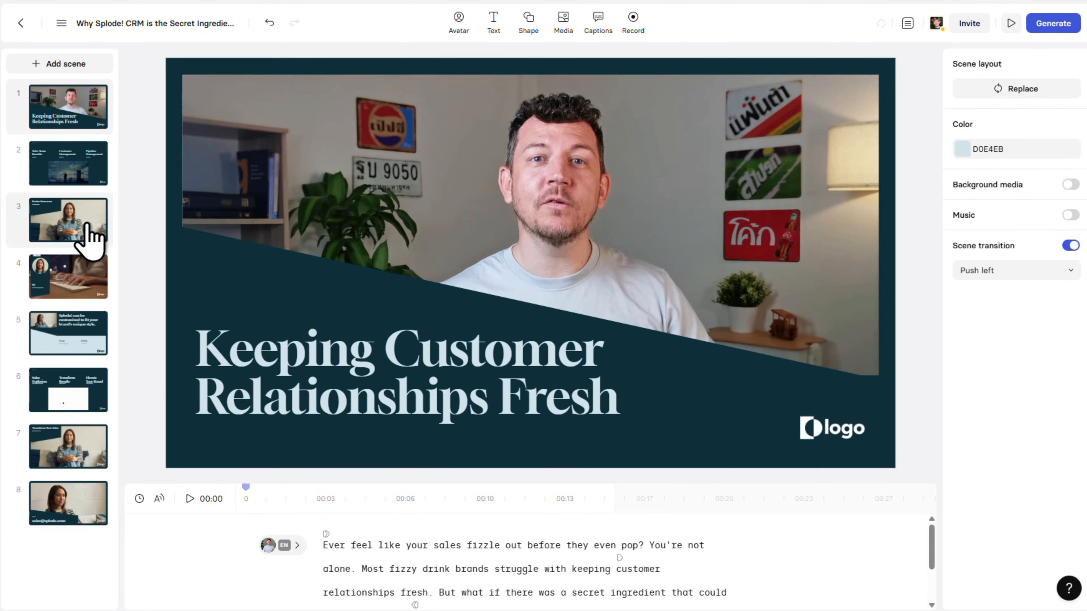
# - Replace the Alex avatar in scene 3 with the Splode! CRM avatar and set its appearance to Fullscreen
pyautogui.click(85, 238)
pyautogui.click(646, 243)
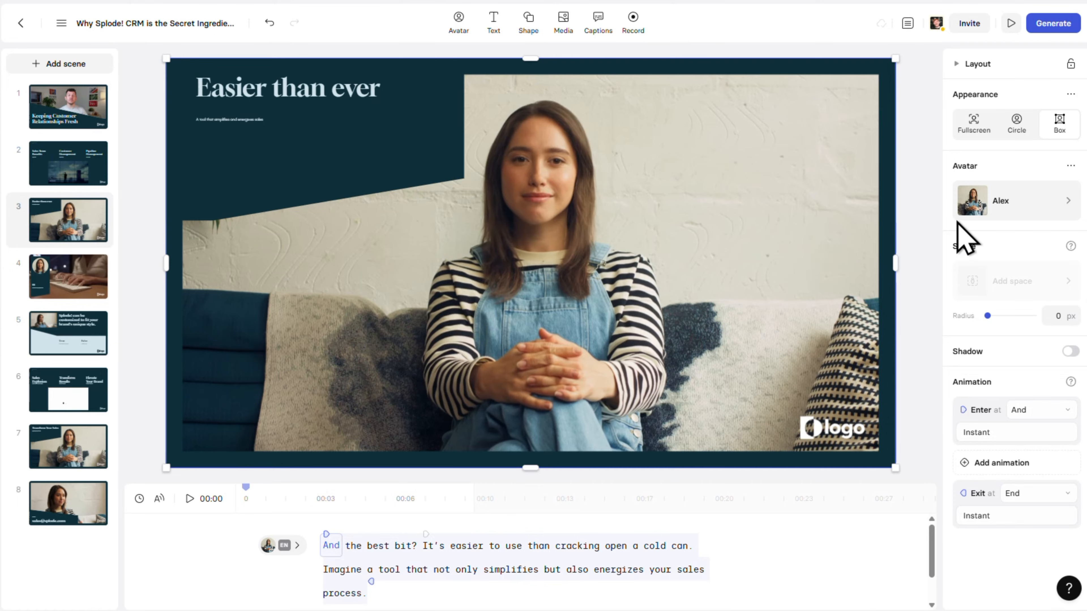
pyautogui.click(1067, 201)
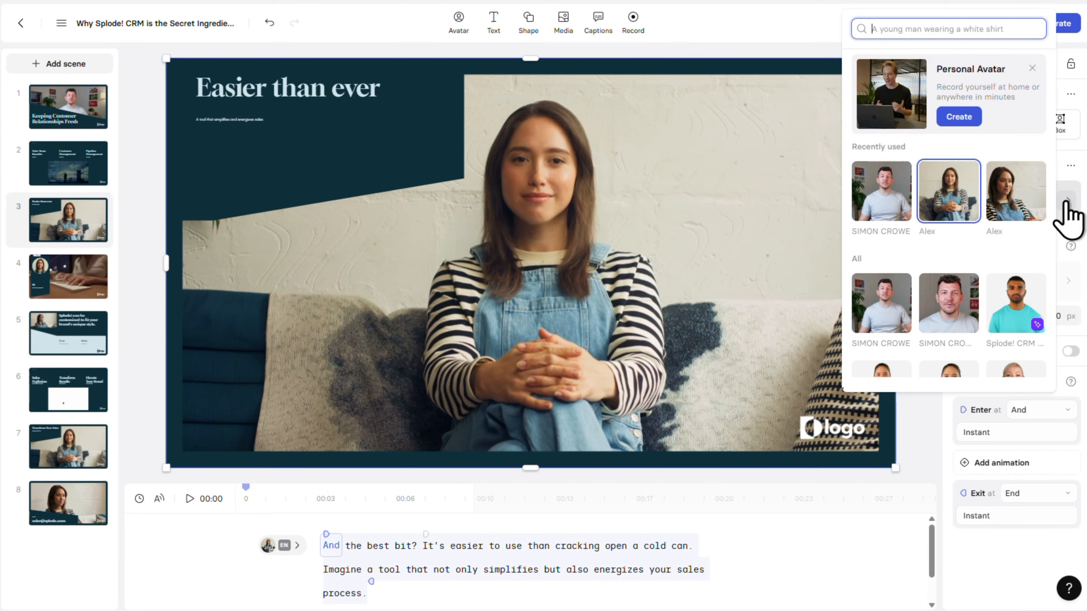
pyautogui.click(1027, 308)
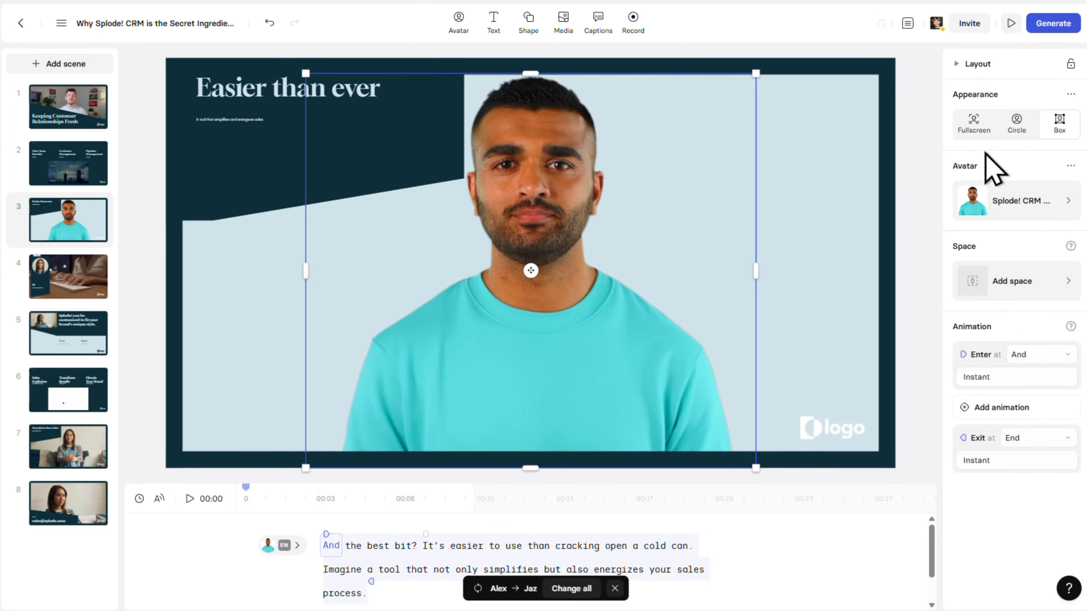
pyautogui.click(983, 136)
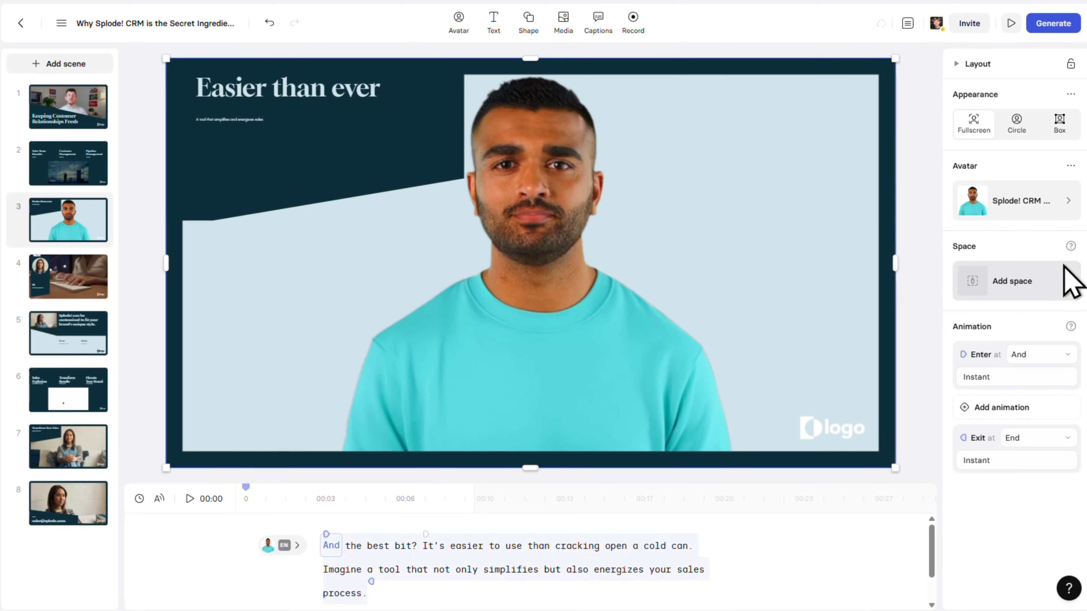
# - Add the Office 5 environment as the space behind the scene 3 avatar
pyautogui.click(1067, 283)
pyautogui.scroll(-3, 1036, 311)
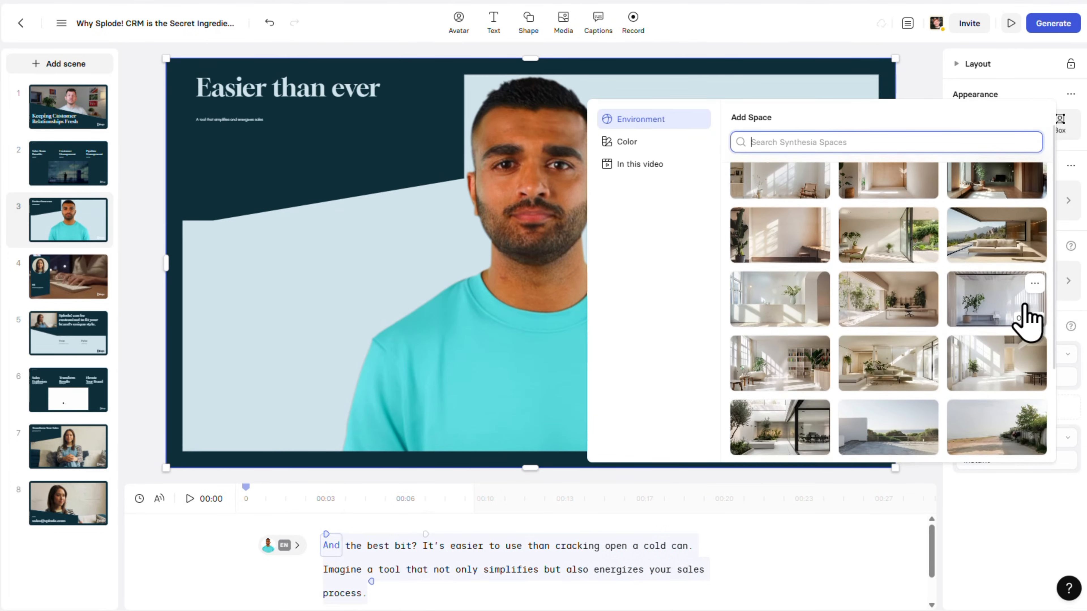
pyautogui.scroll(-2, 1027, 319)
pyautogui.scroll(-2, 1029, 320)
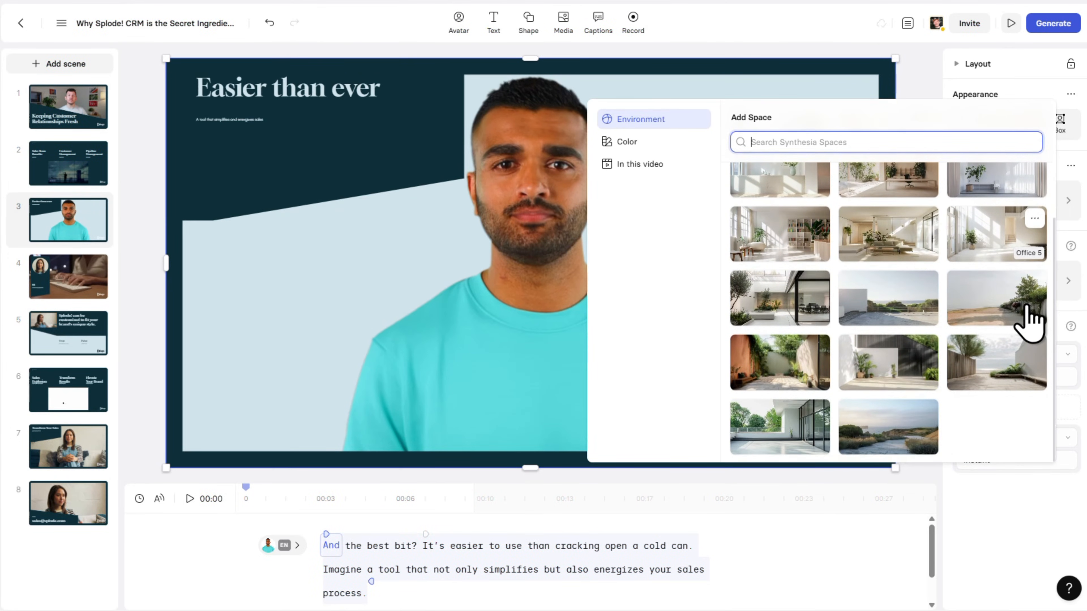
pyautogui.scroll(1, 1030, 319)
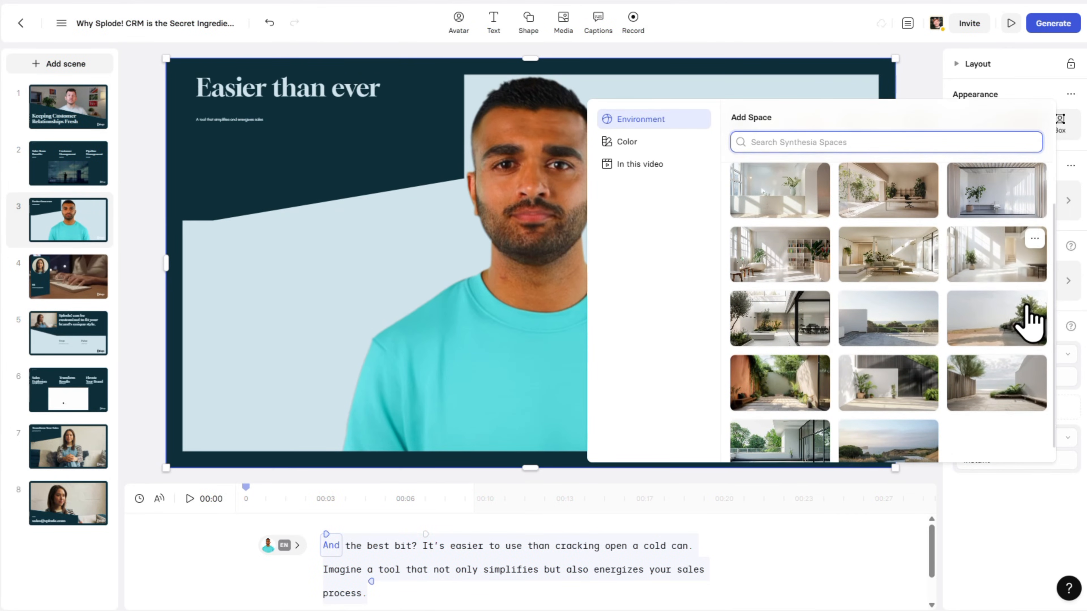
pyautogui.click(997, 266)
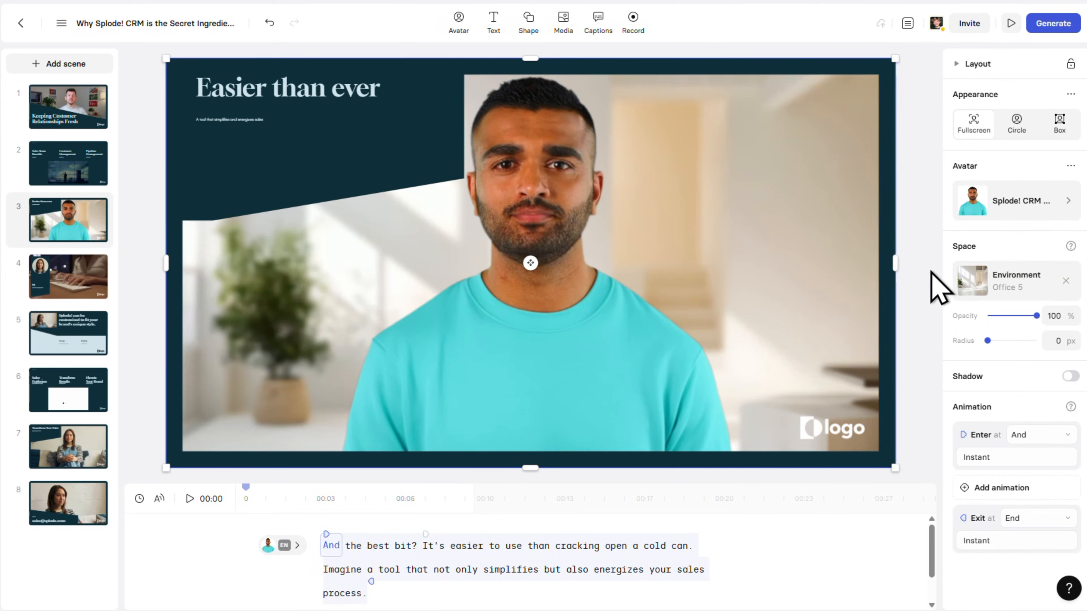
pyautogui.click(920, 428)
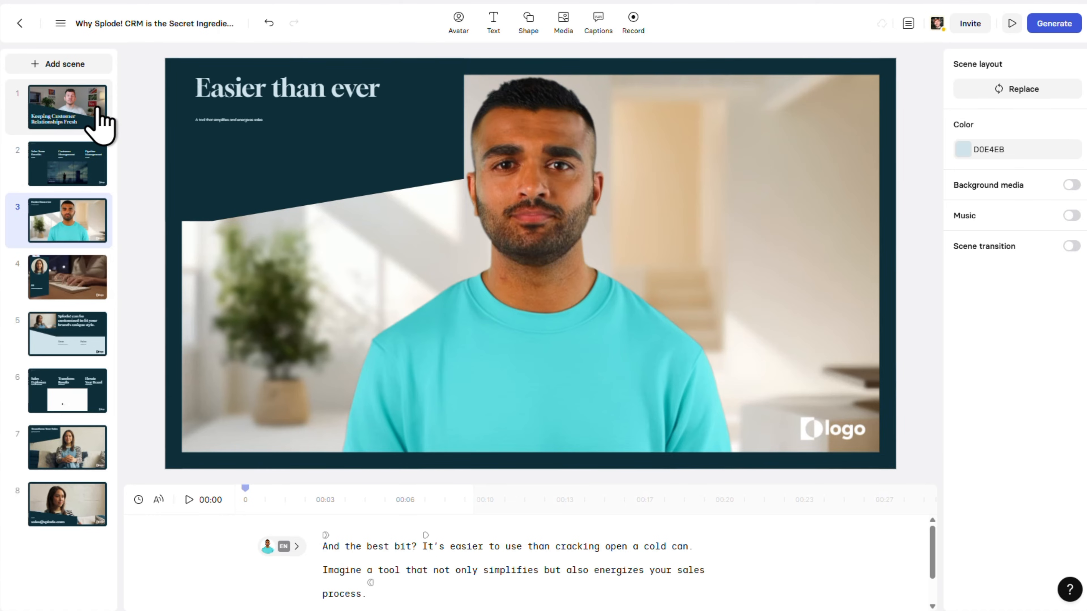
# - Preview the Dramatic and Original English (Australia) voices for scene 1 and apply Original to the avatar
pyautogui.click(101, 116)
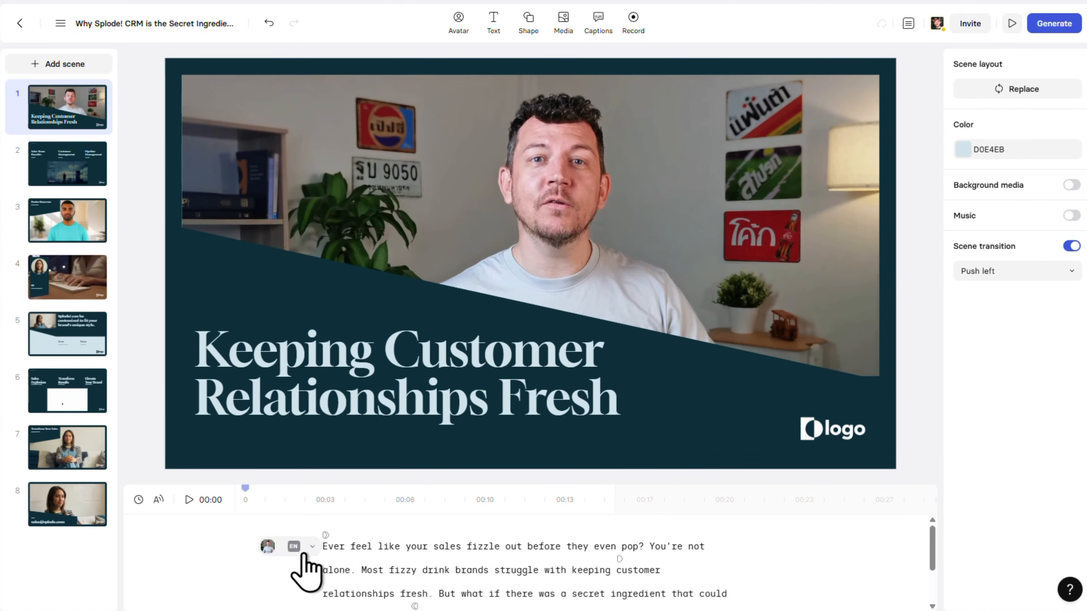
pyautogui.moveTo(303, 557)
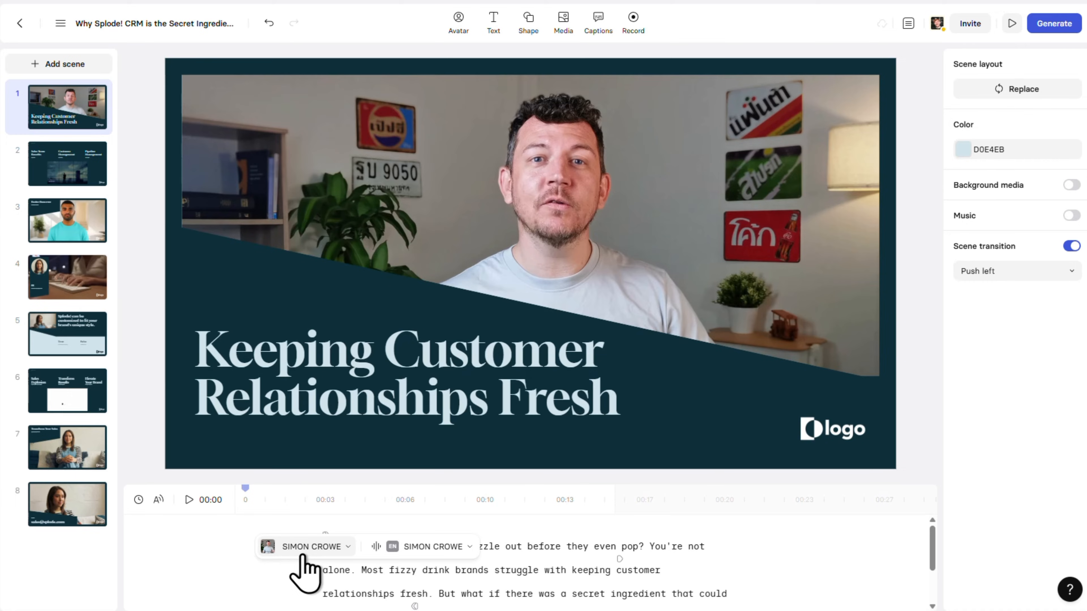
pyautogui.click(462, 551)
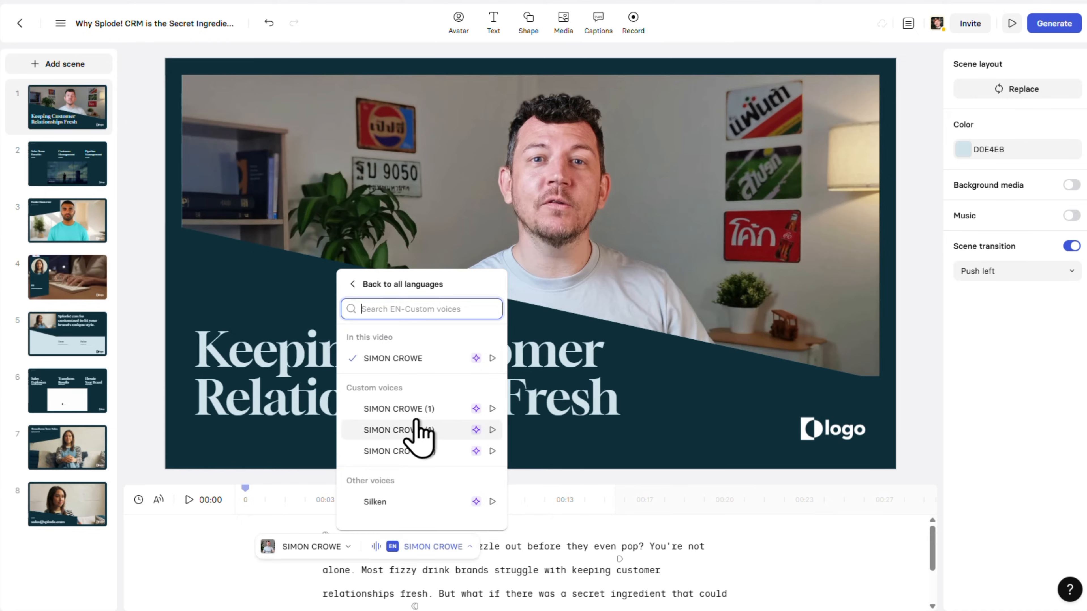
pyautogui.click(351, 291)
pyautogui.scroll(-10, 471, 428)
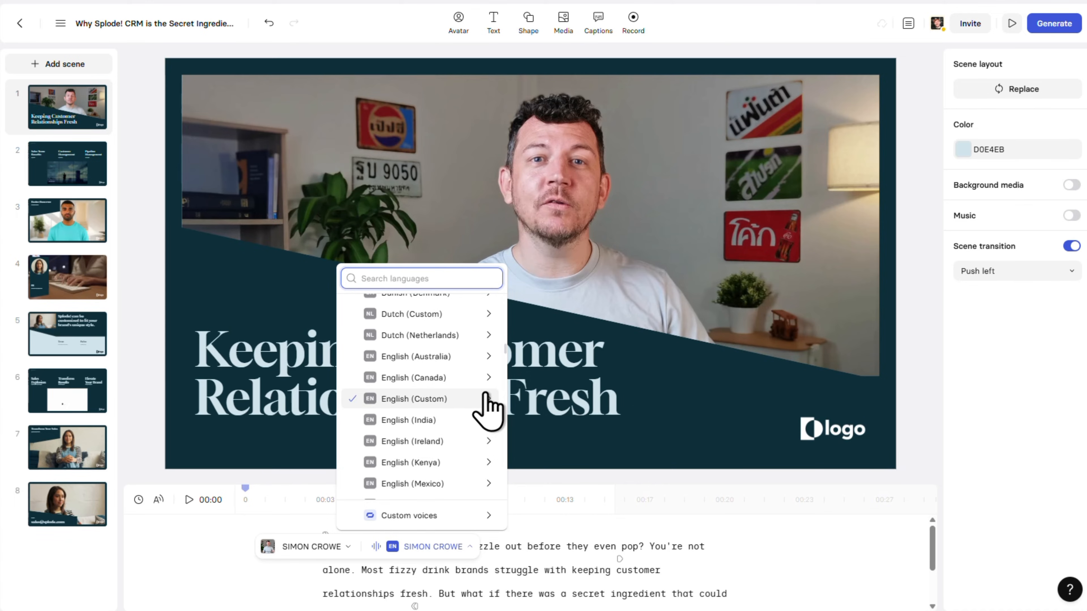
pyautogui.click(488, 357)
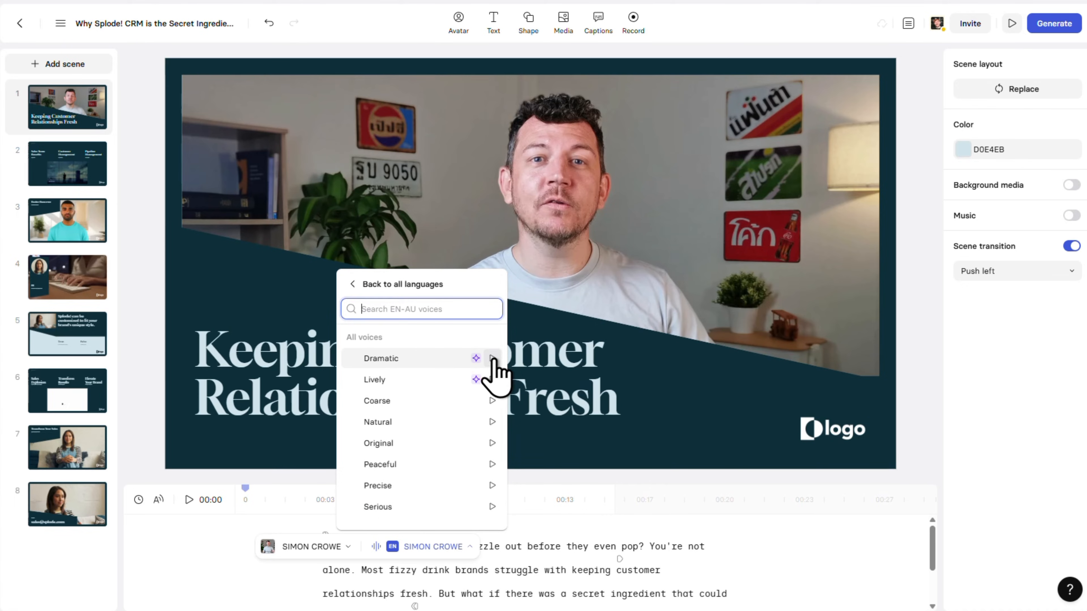
pyautogui.click(492, 359)
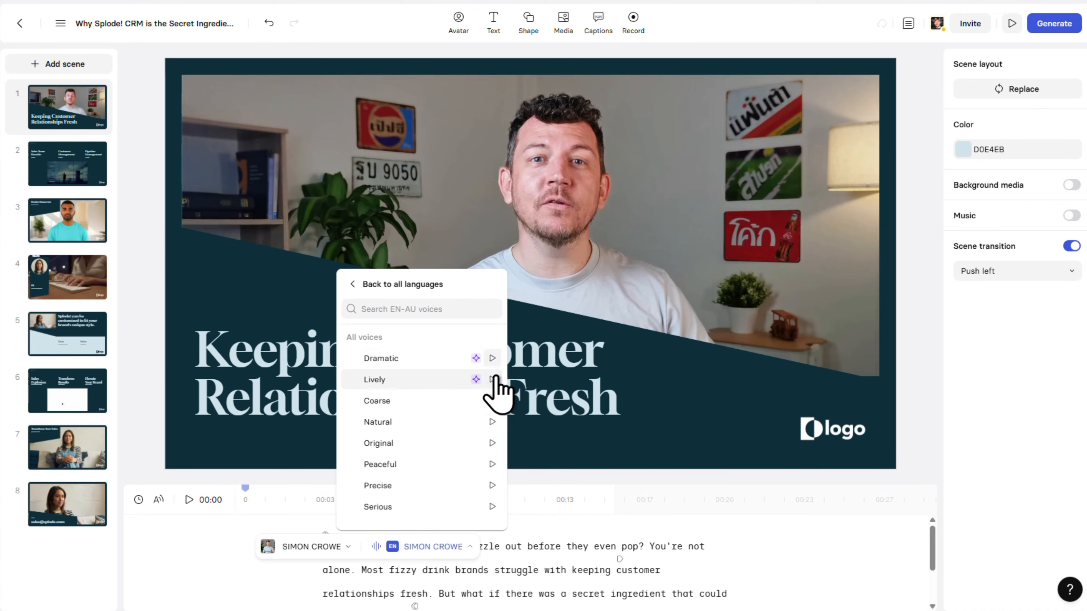
pyautogui.click(493, 443)
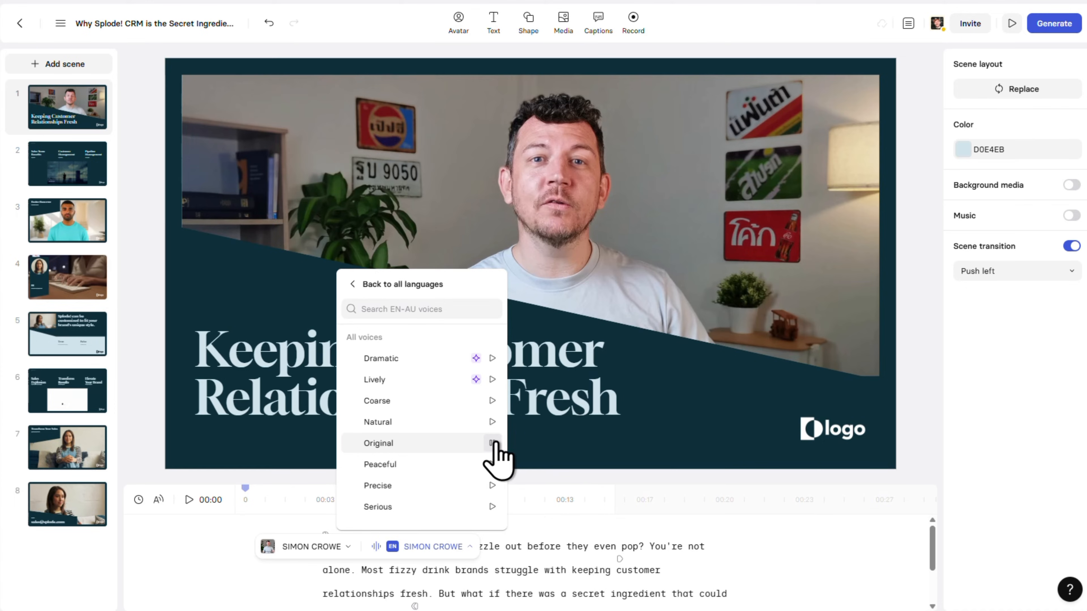
pyautogui.click(463, 444)
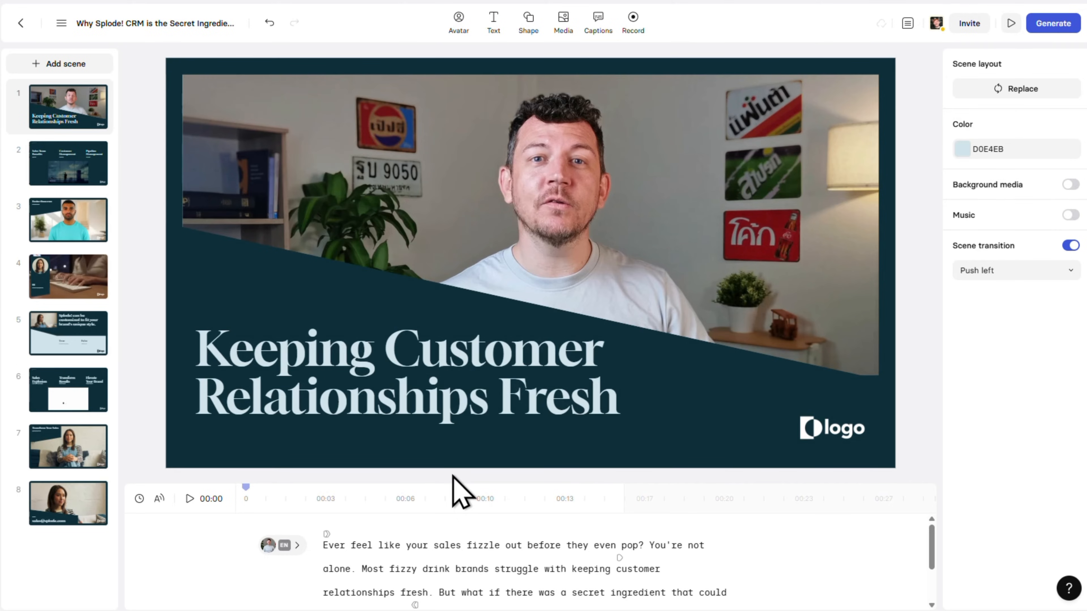
pyautogui.click(461, 450)
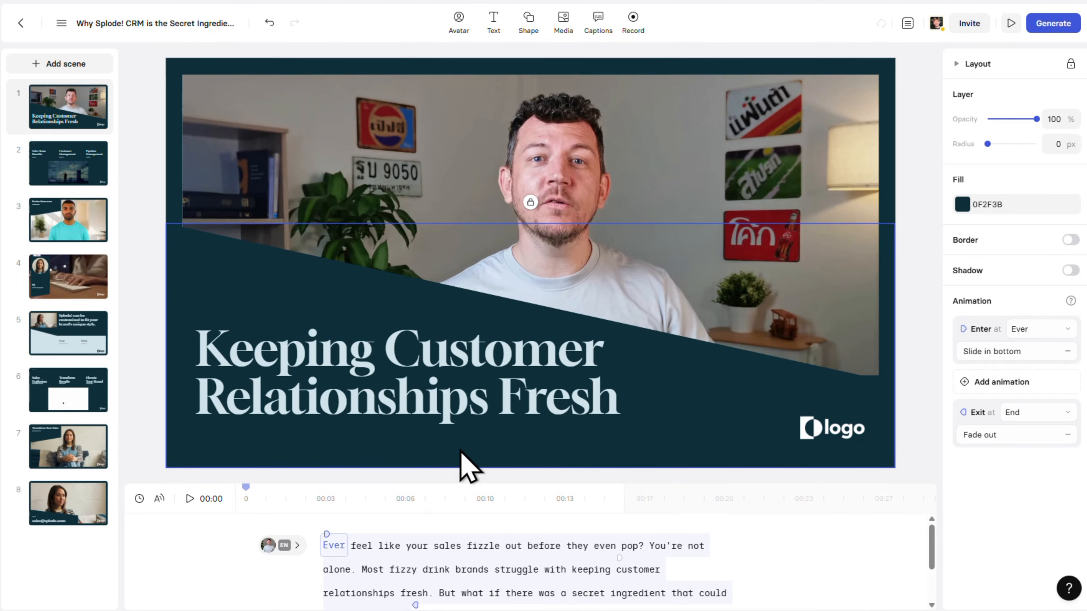
pyautogui.click(526, 35)
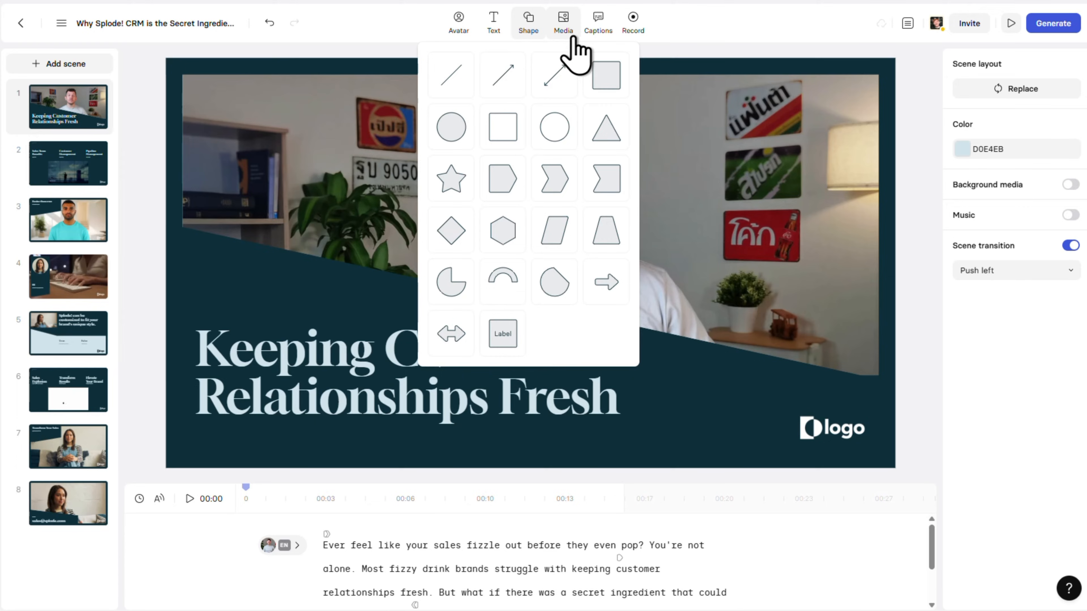
pyautogui.click(539, 31)
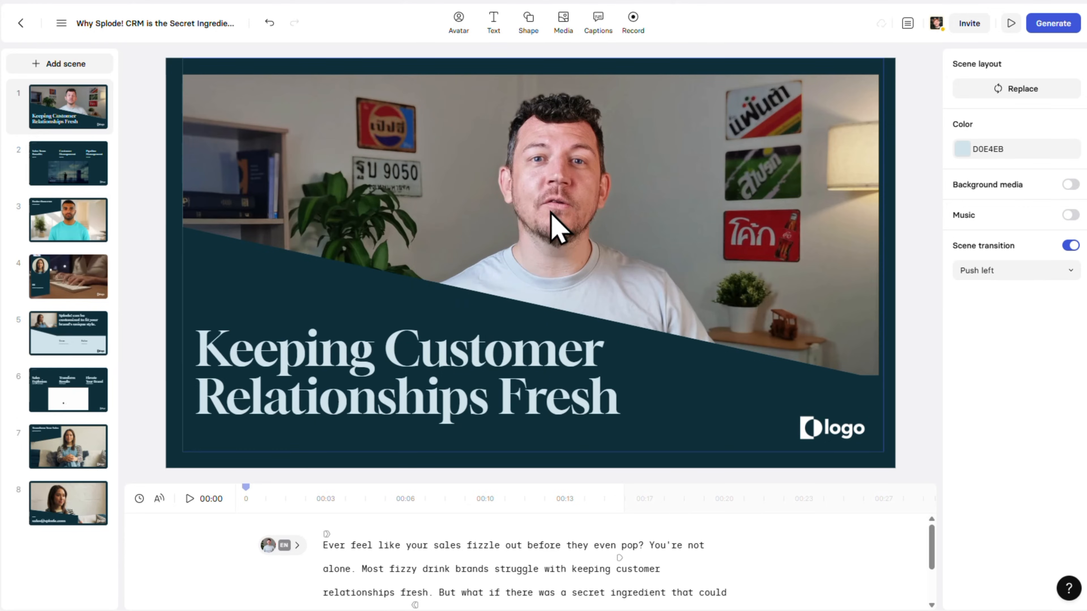
# - Change the dark angled shape's fill in scene 1 to 5CE1E6 and apply that colour change throughout the video
pyautogui.click(512, 443)
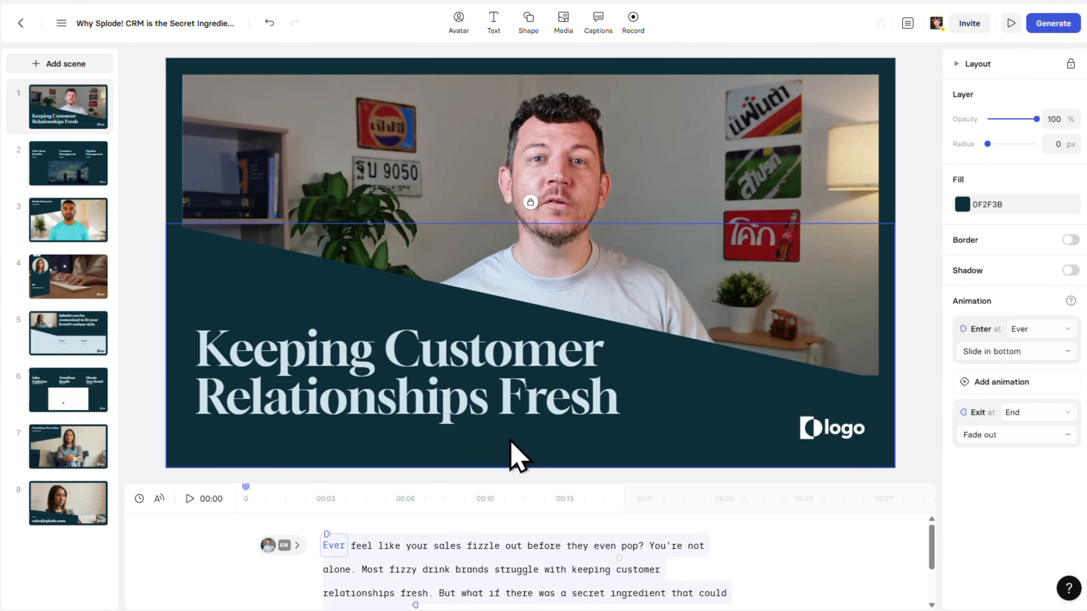
pyautogui.click(962, 206)
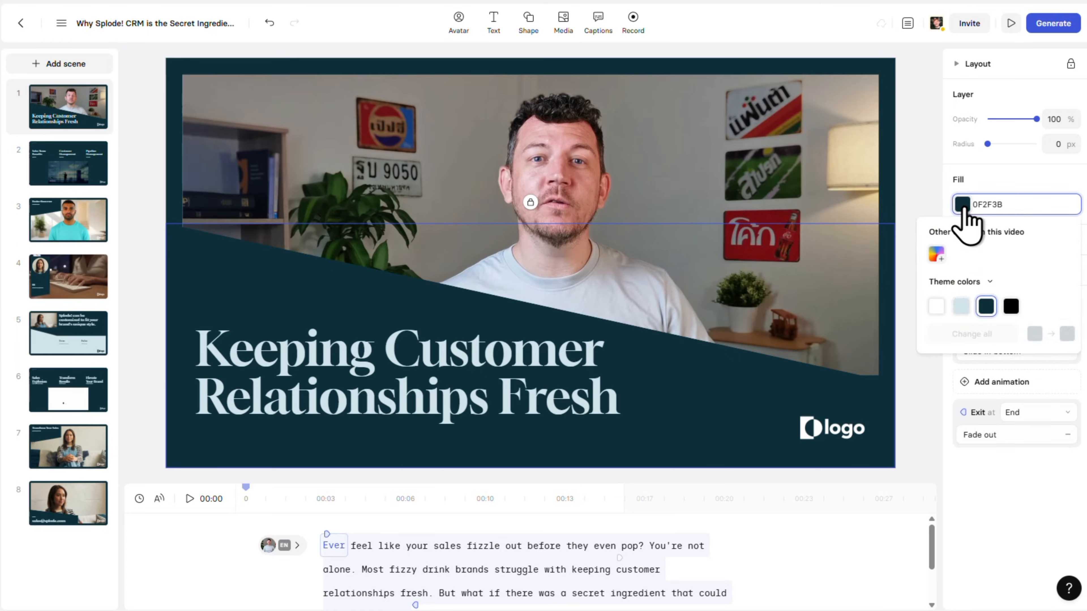
pyautogui.click(966, 308)
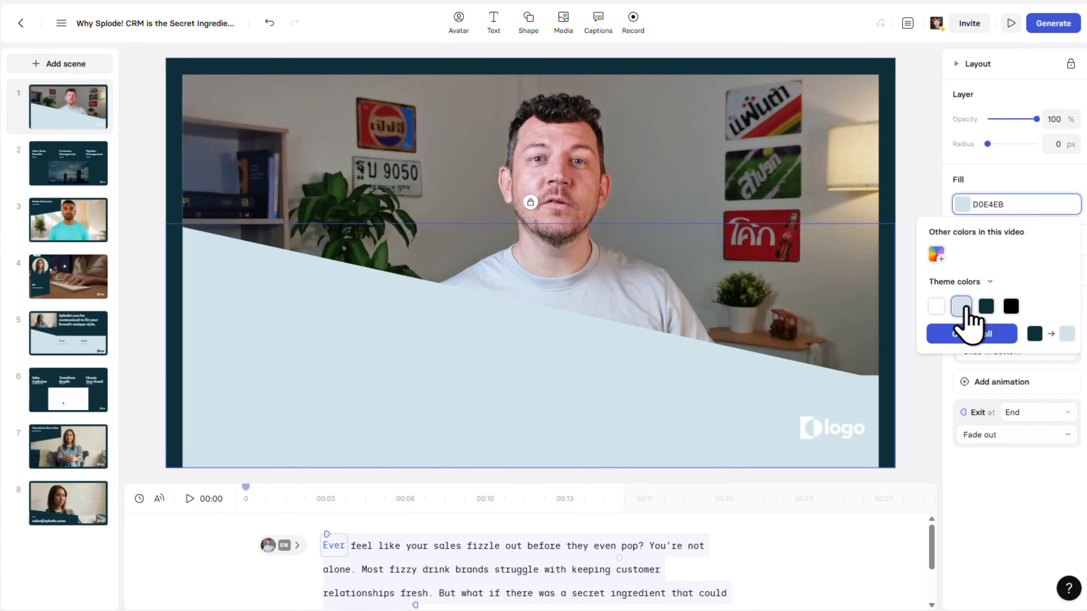
pyautogui.click(937, 255)
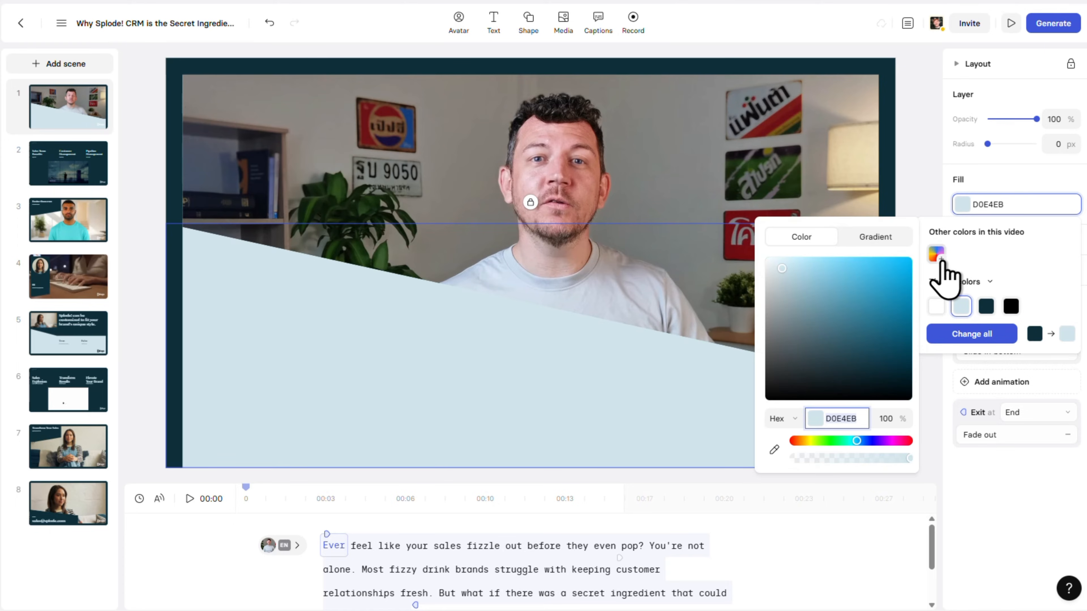
pyautogui.write('5CE1E6')
pyautogui.click(876, 419)
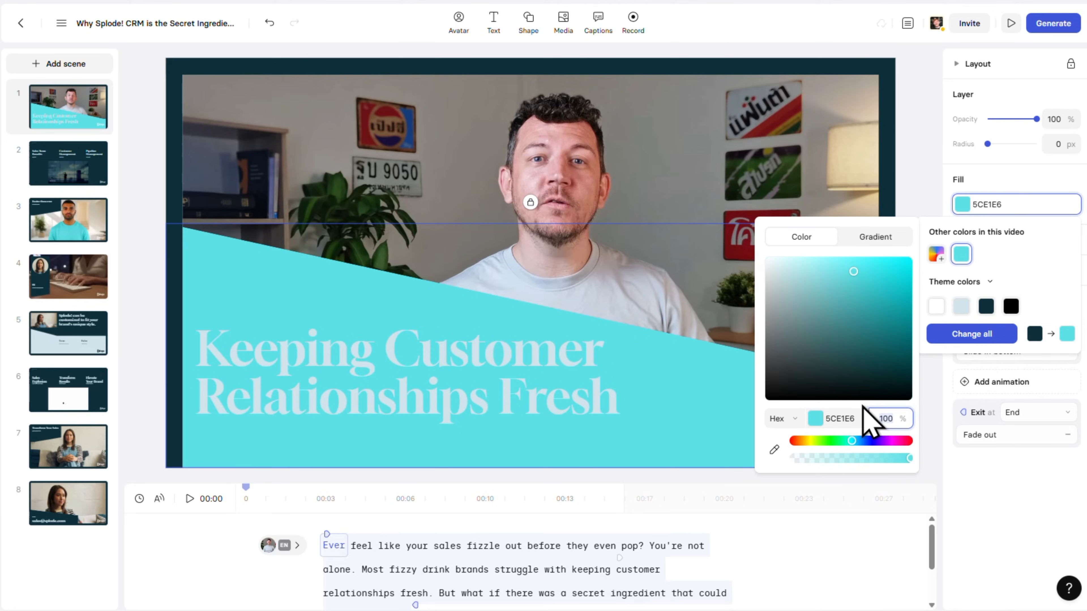
pyautogui.click(1005, 338)
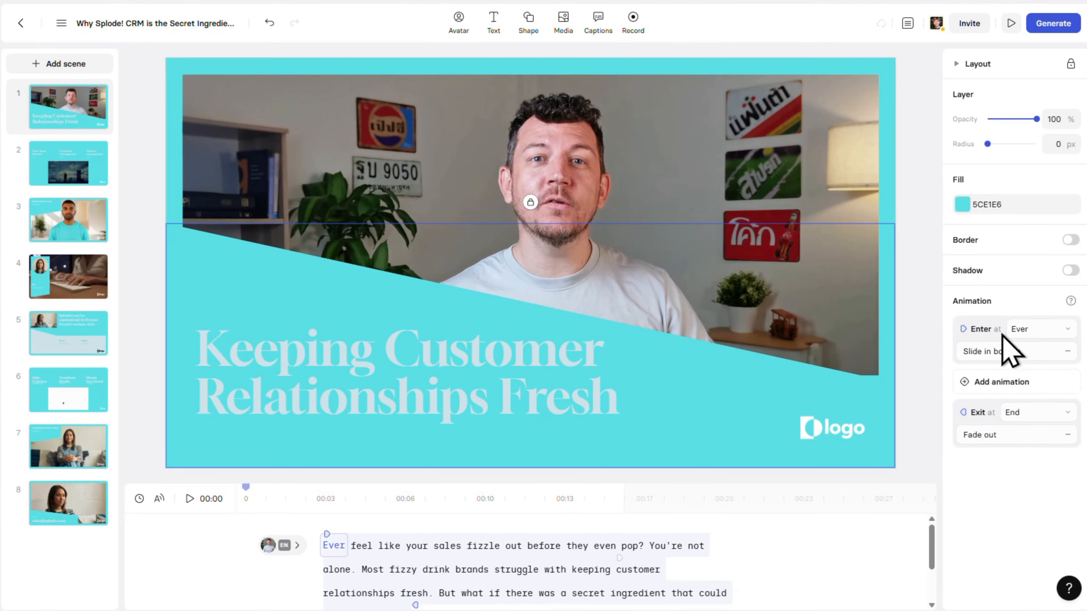
pyautogui.click(911, 326)
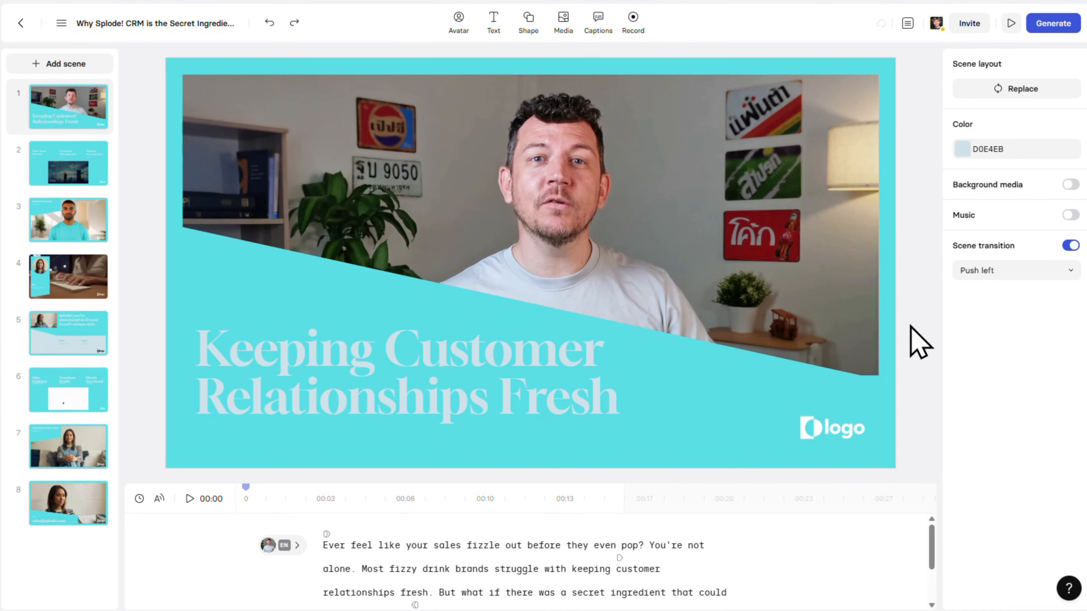
# - Replace the placeholder logo in scene 1 with the uploaded file Splode! Logo (1)
pyautogui.click(861, 430)
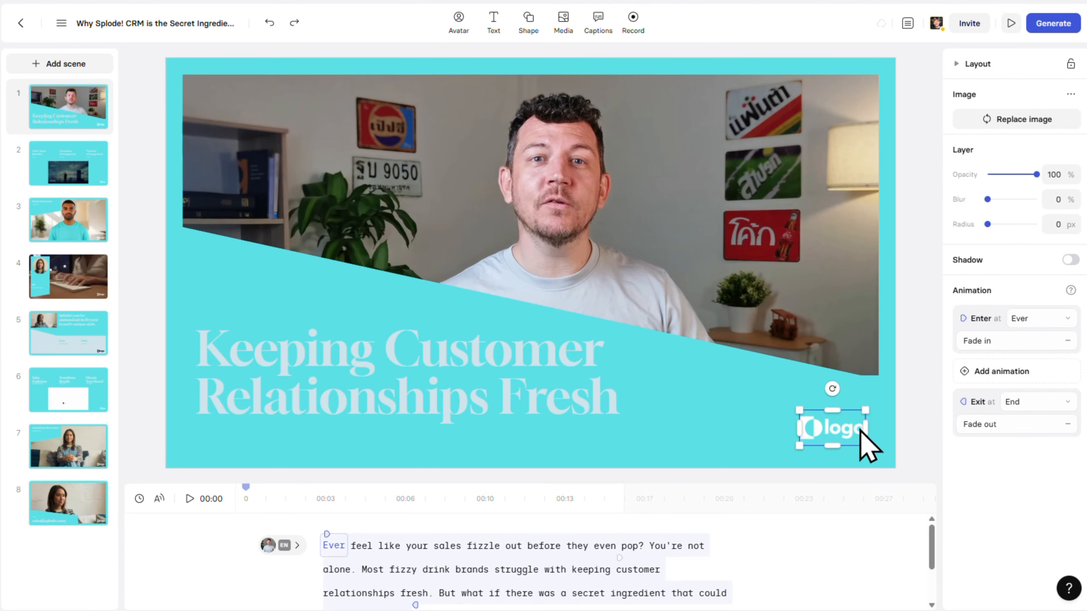
pyautogui.click(966, 125)
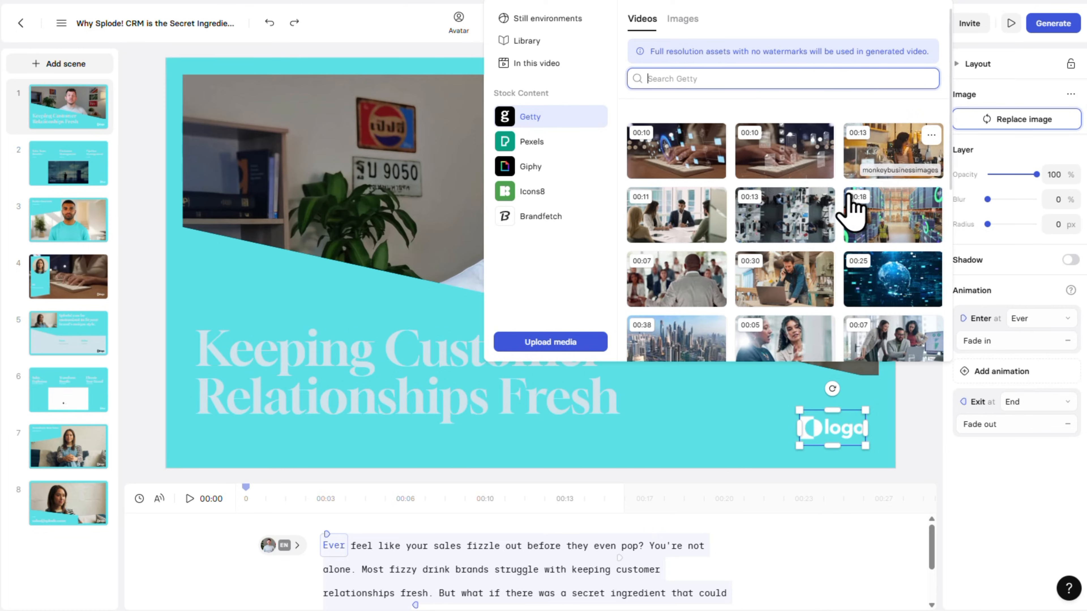
pyautogui.click(594, 340)
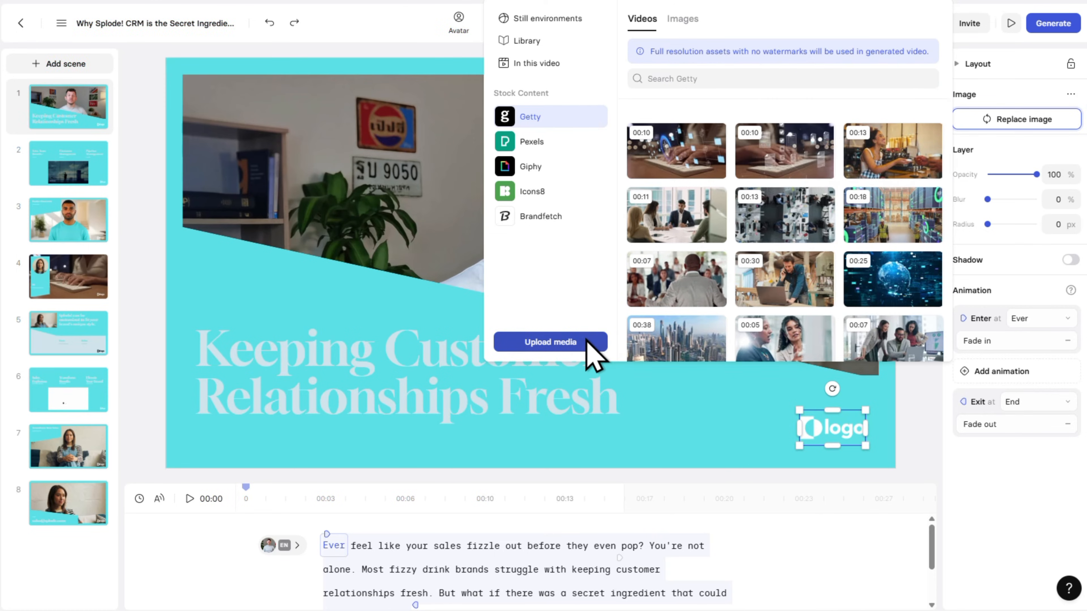
pyautogui.click(167, 103)
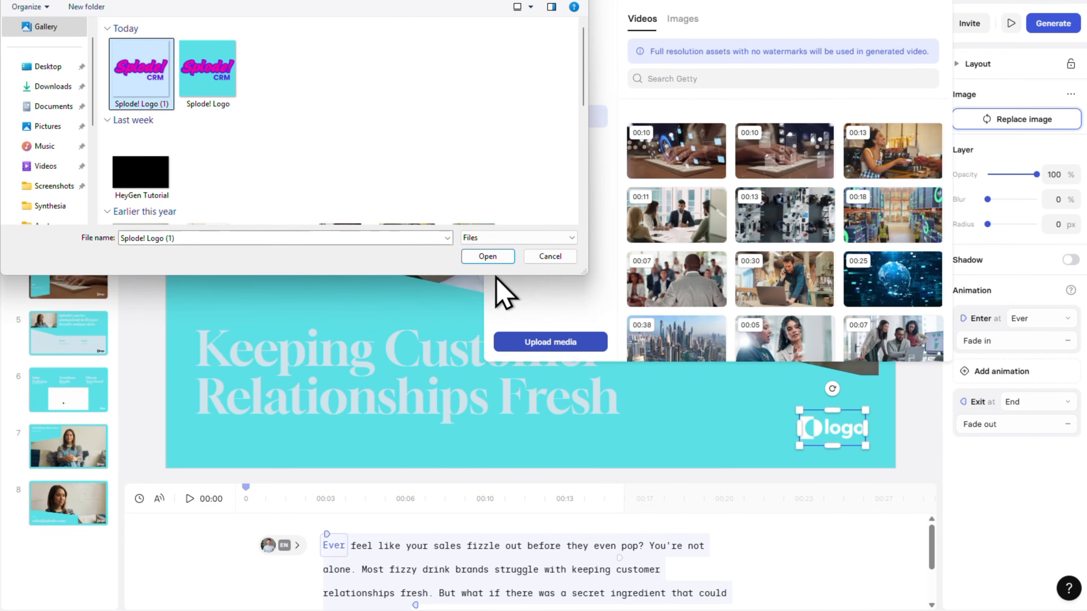
pyautogui.click(510, 259)
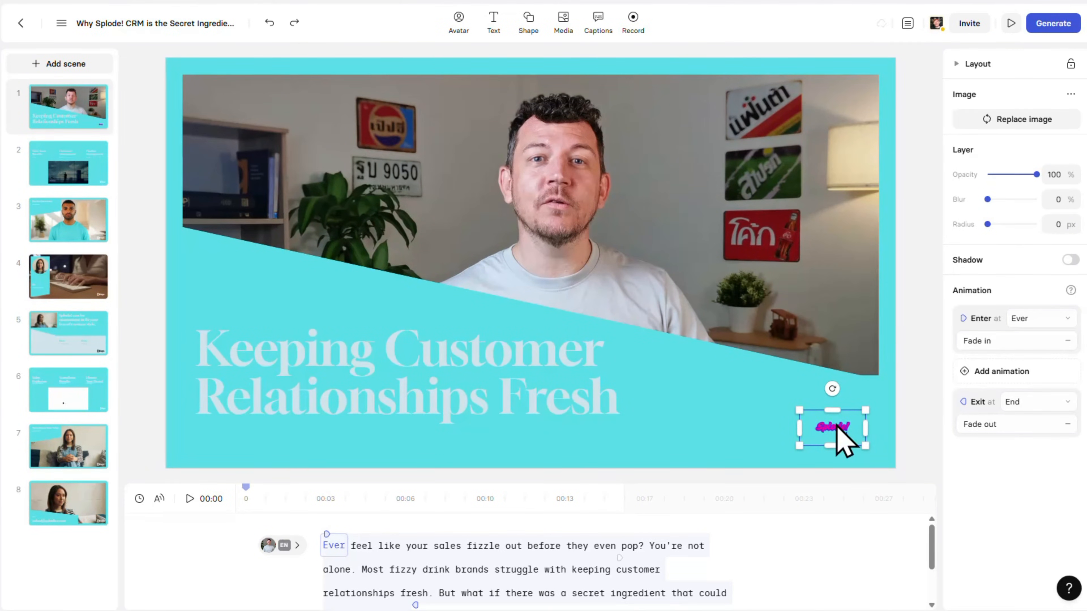
# - Enlarge the Splode! CRM logo and reposition it in the lower-right corner of scene 1
pyautogui.moveTo(837, 437); pyautogui.dragTo(976, 491)
pyautogui.moveTo(869, 434); pyautogui.dragTo(841, 426)
pyautogui.click(932, 395)
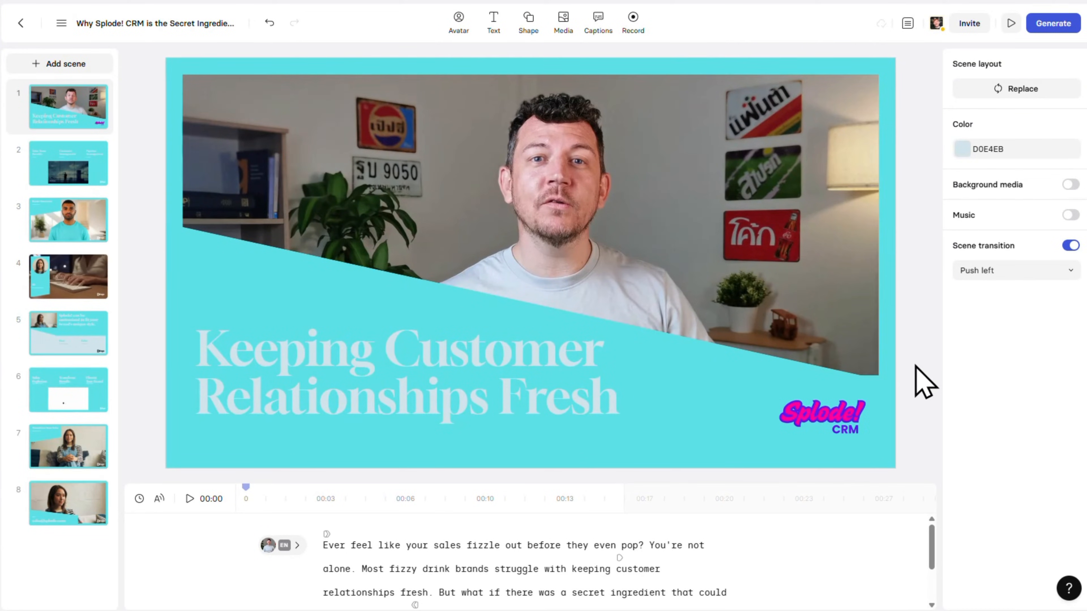
# - Set the scene 1 title's font to Epilogue and its colour to white, replacing the old text colour throughout the video
pyautogui.click(590, 377)
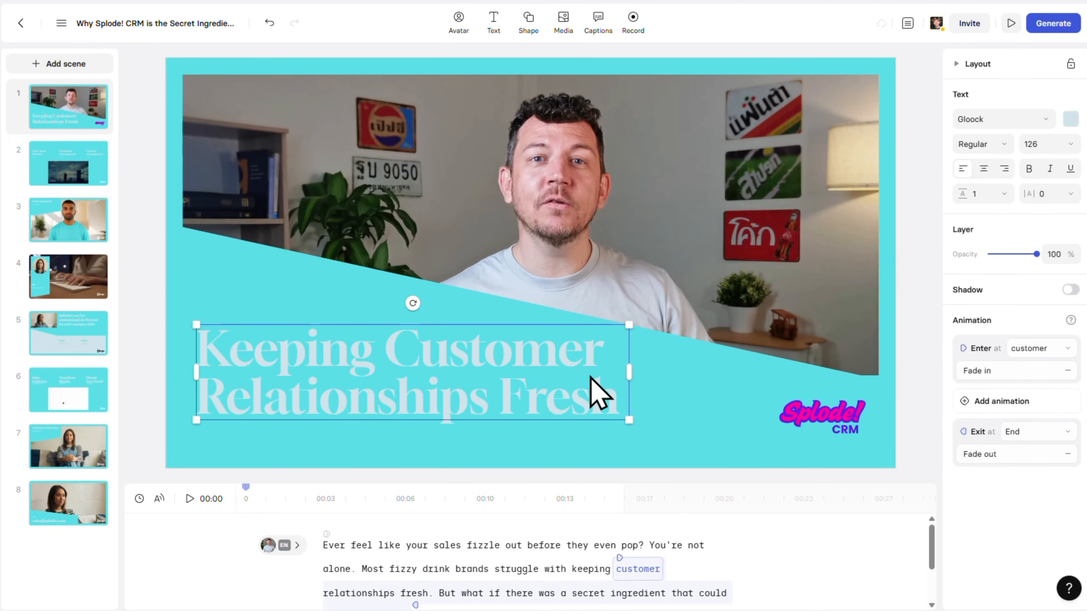
pyautogui.click(1049, 121)
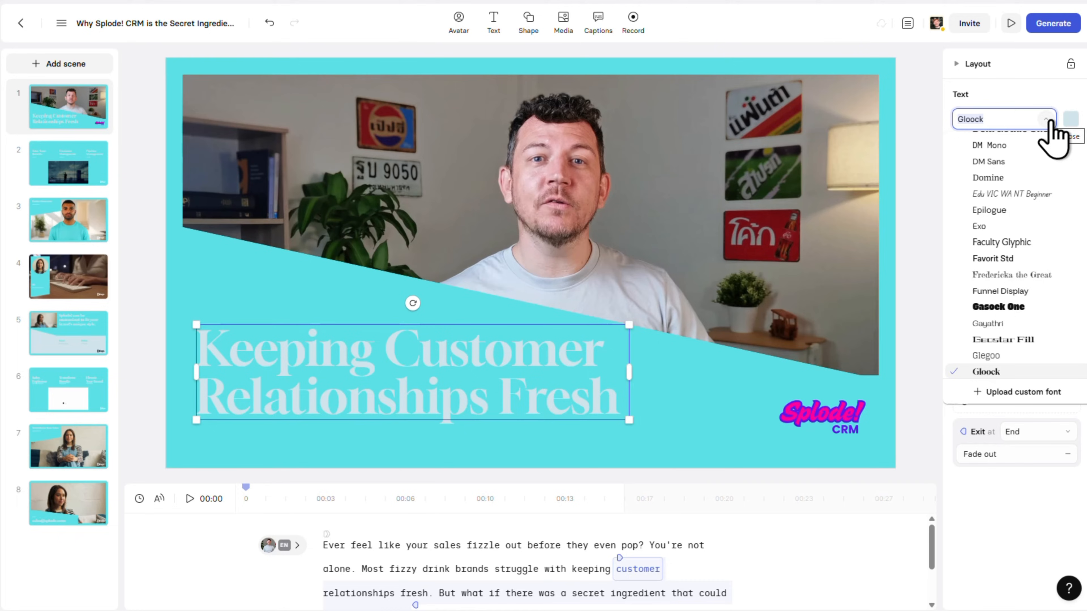
pyautogui.click(1033, 212)
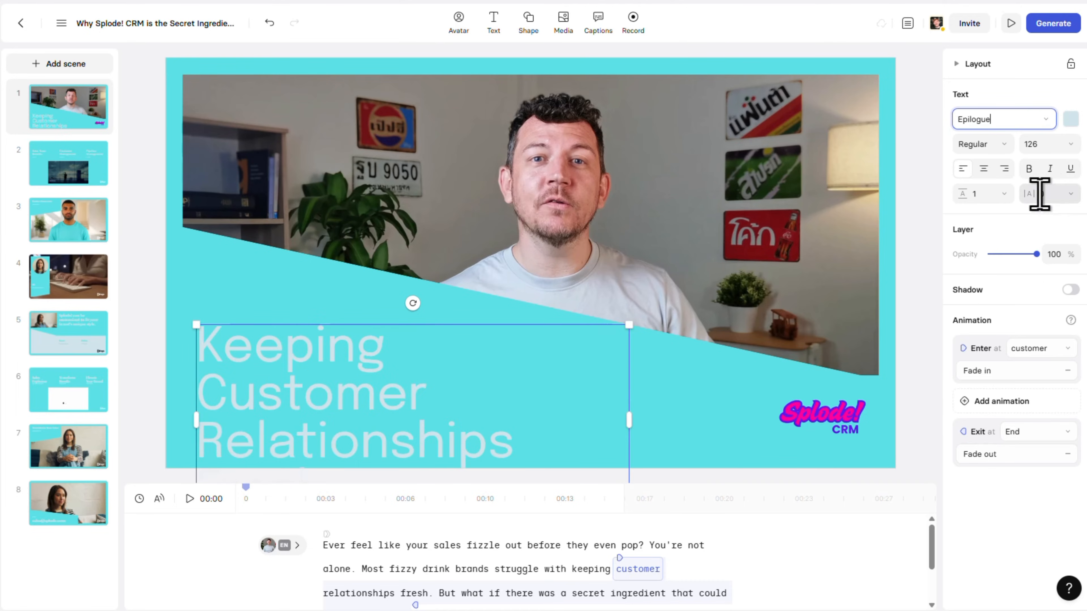
pyautogui.click(1072, 120)
pyautogui.click(944, 218)
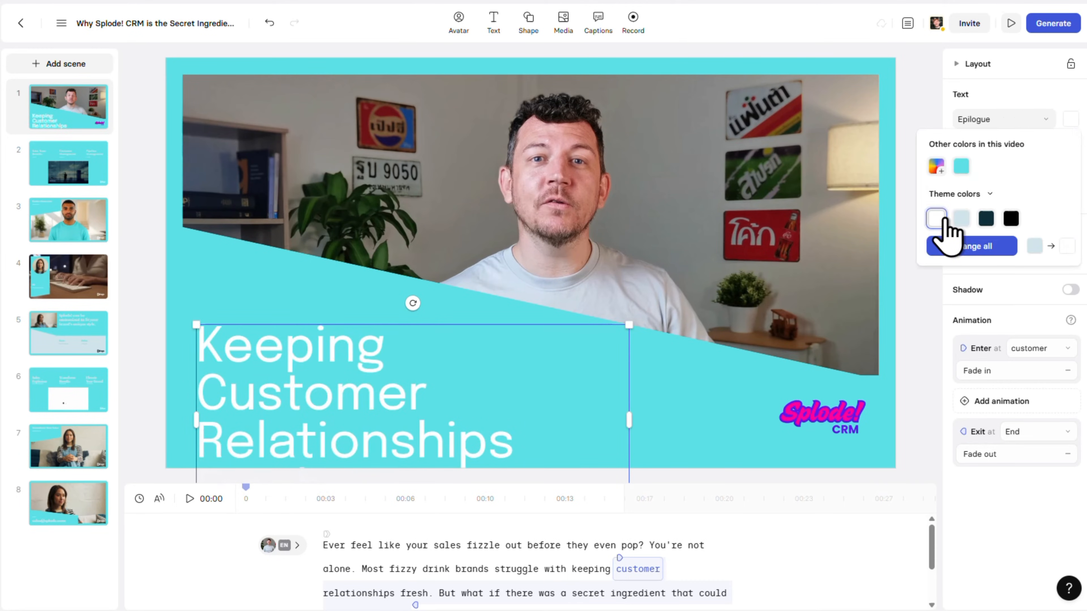
pyautogui.click(1008, 250)
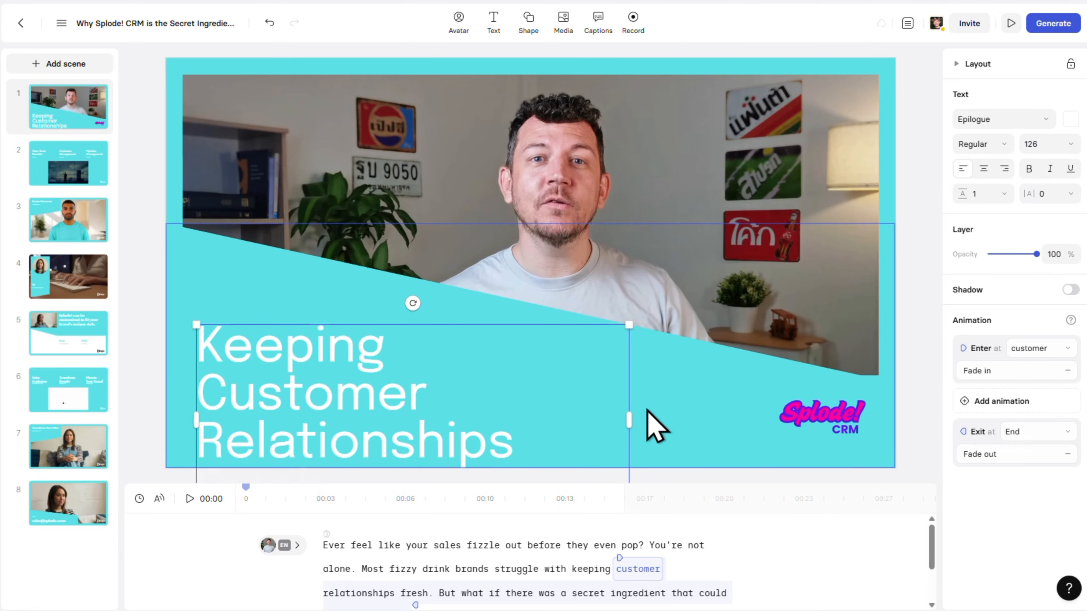
# - Widen the scene 1 title's text box to fit the title on two lines and align it with the picture's left edge
pyautogui.moveTo(628, 419); pyautogui.dragTo(695, 422)
pyautogui.moveTo(547, 377); pyautogui.dragTo(532, 384)
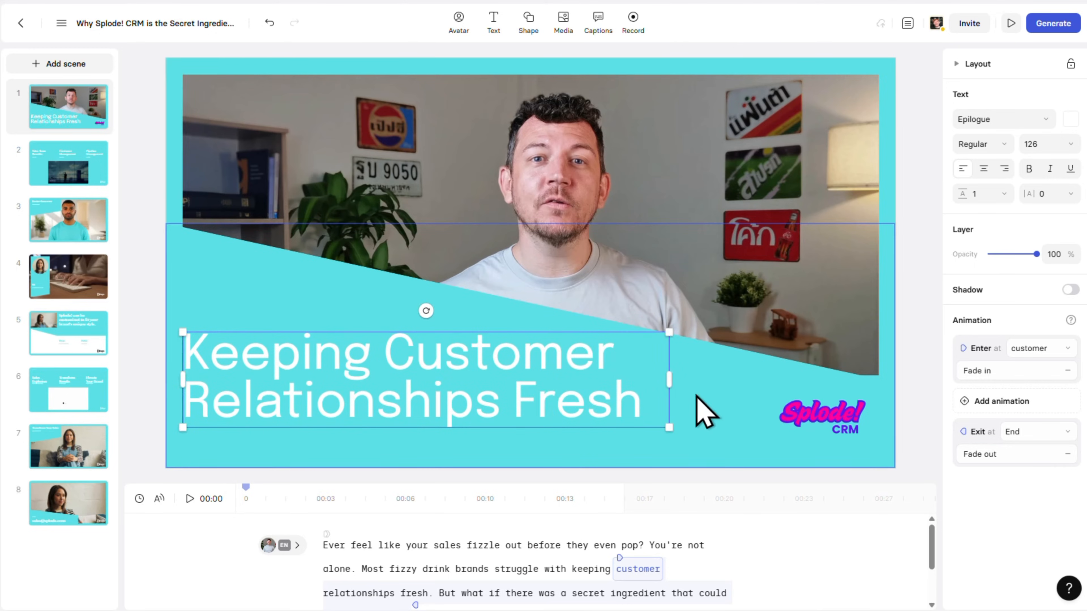
pyautogui.click(505, 36)
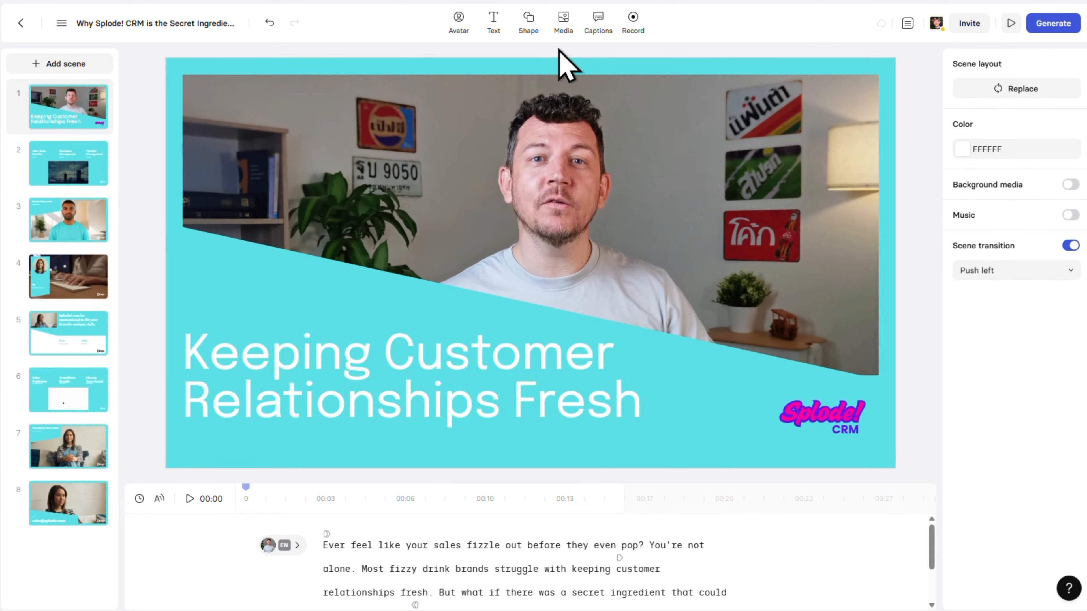
# - Try the word-highlighting caption preset with Color motion on scene 1, and remove the captions from the scene
pyautogui.click(599, 36)
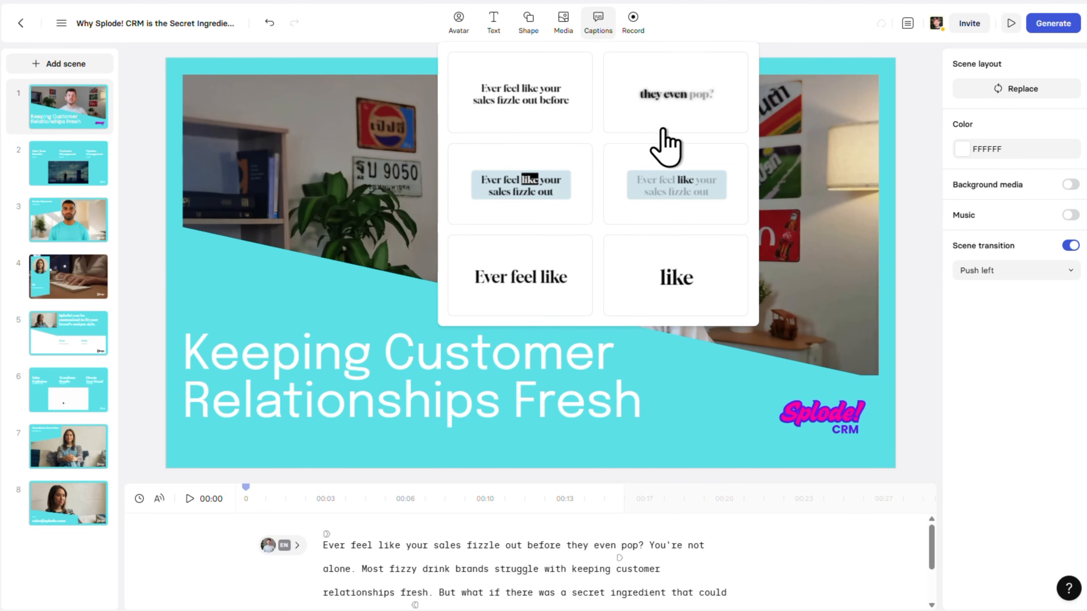
pyautogui.click(575, 222)
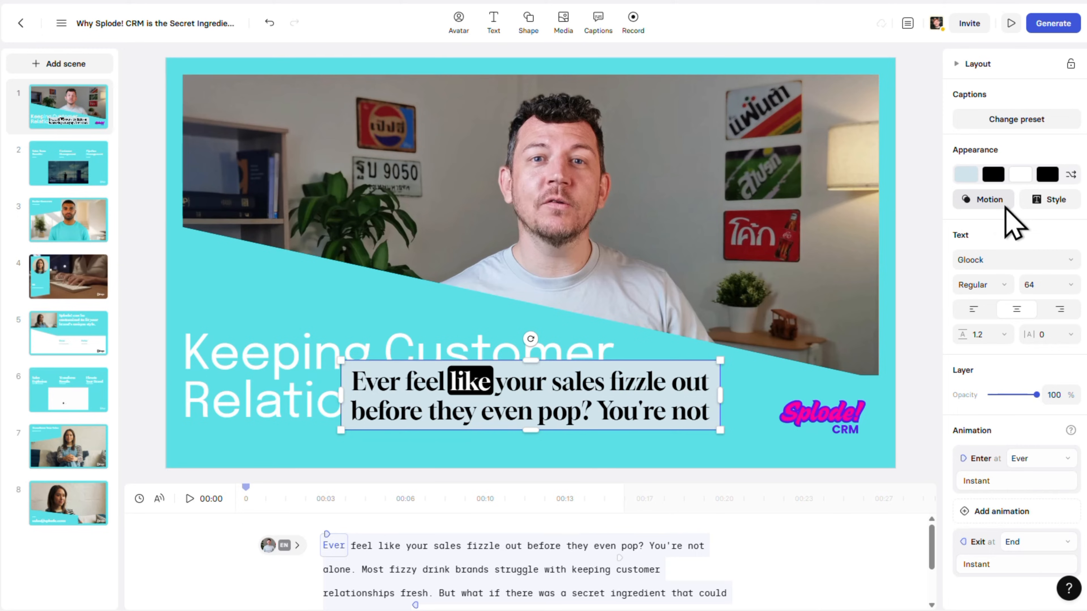
pyautogui.click(988, 200)
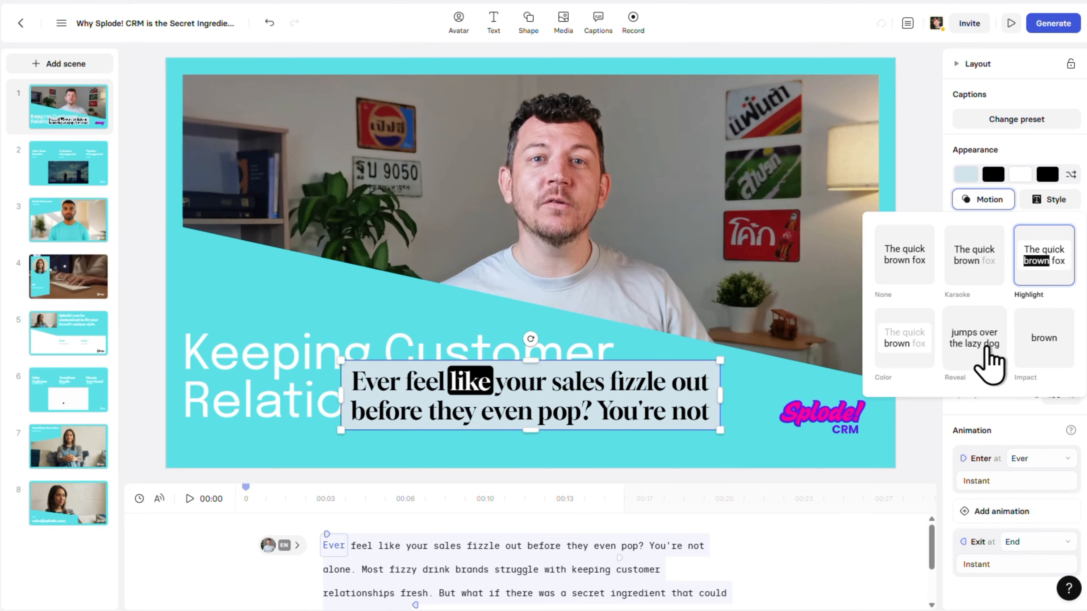
pyautogui.click(922, 353)
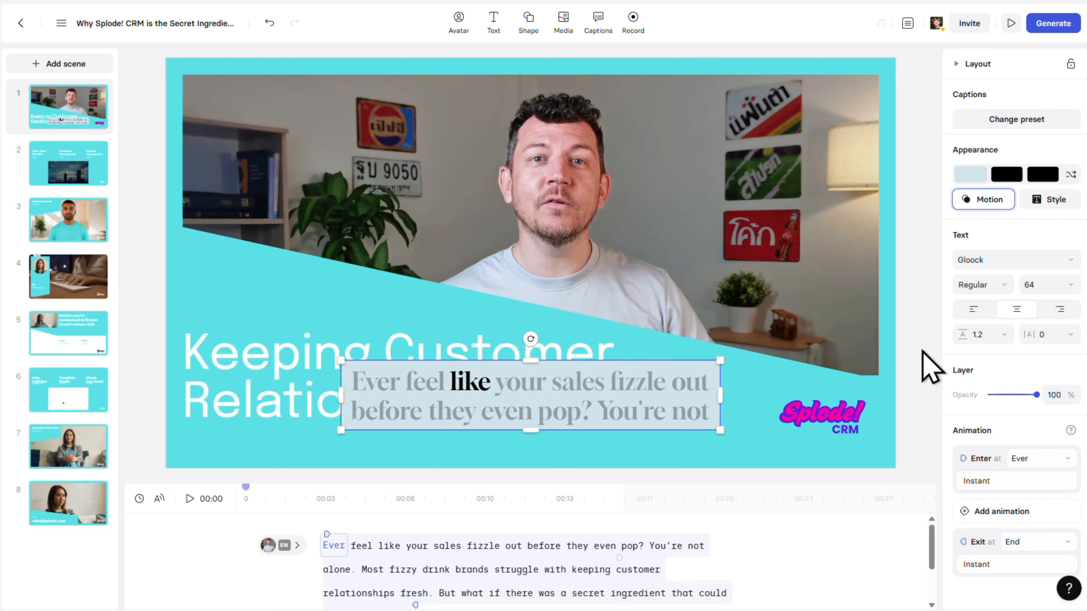
pyautogui.click(693, 384)
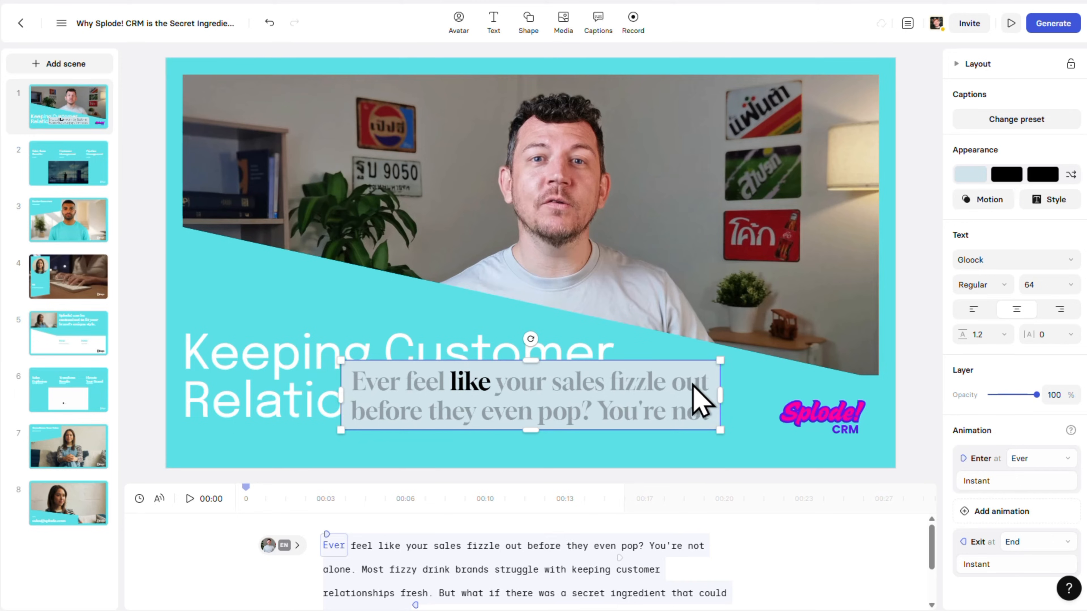
pyautogui.press('Escape')
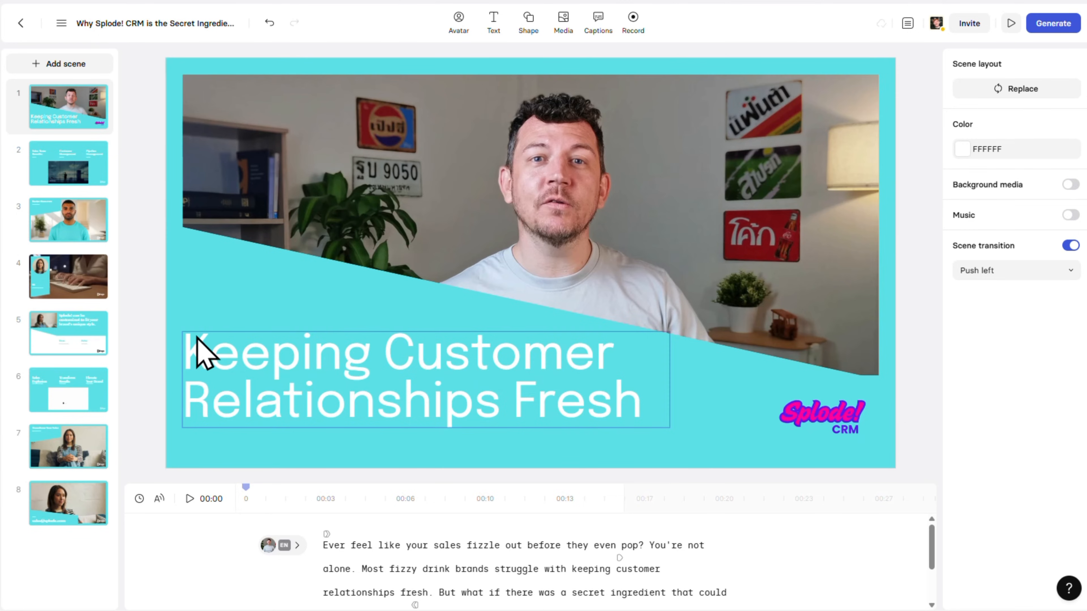
# - Replace scene 4's keyboard-typing video with the 19-second Getty clip of a business meeting and preview the scene
pyautogui.click(98, 292)
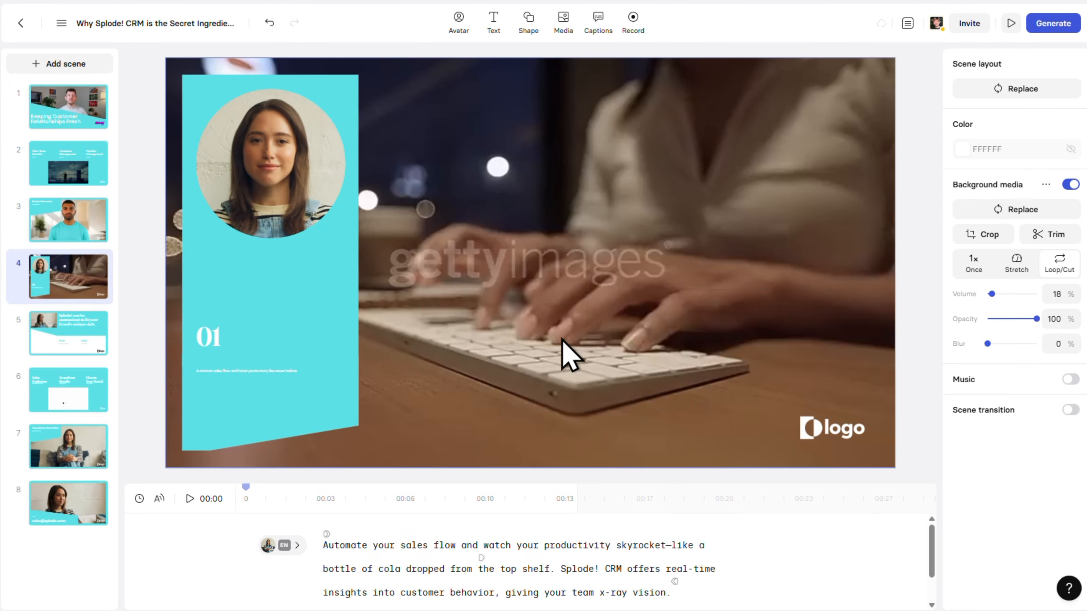
pyautogui.click(724, 359)
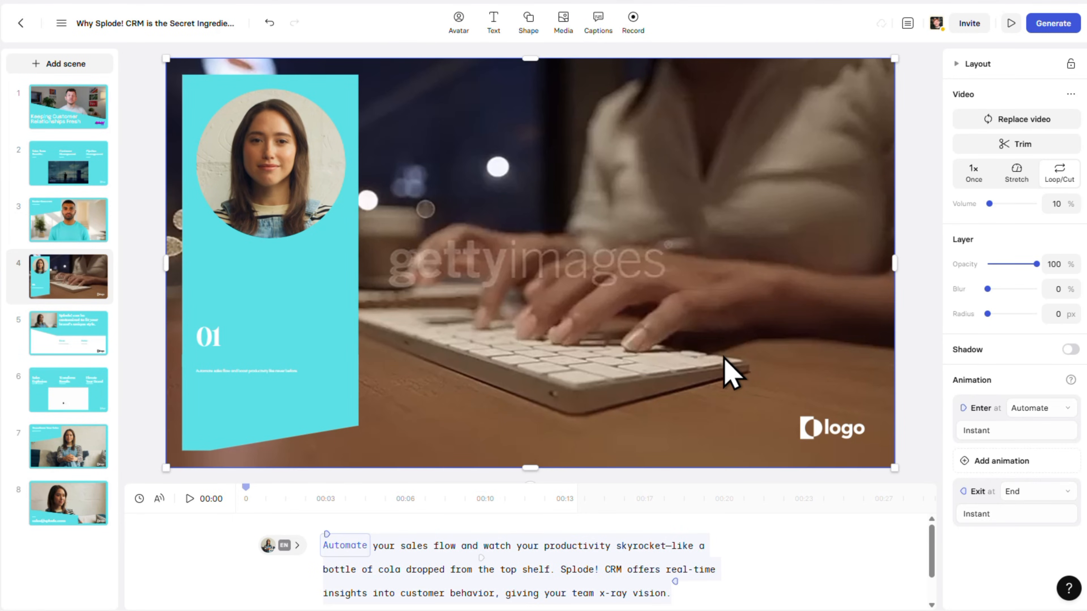
pyautogui.click(965, 124)
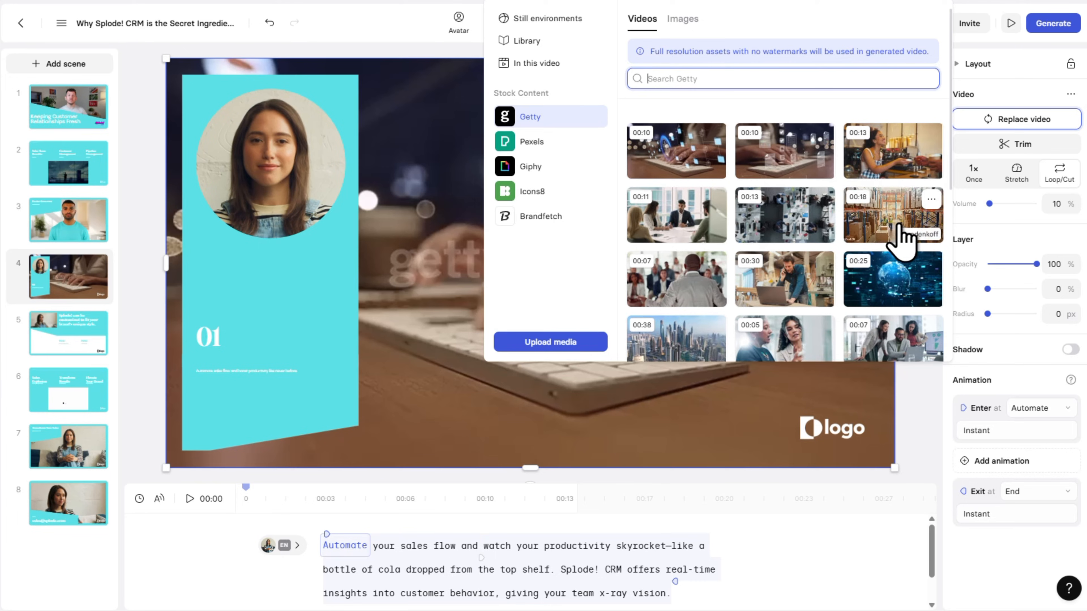
pyautogui.scroll(-3, 903, 238)
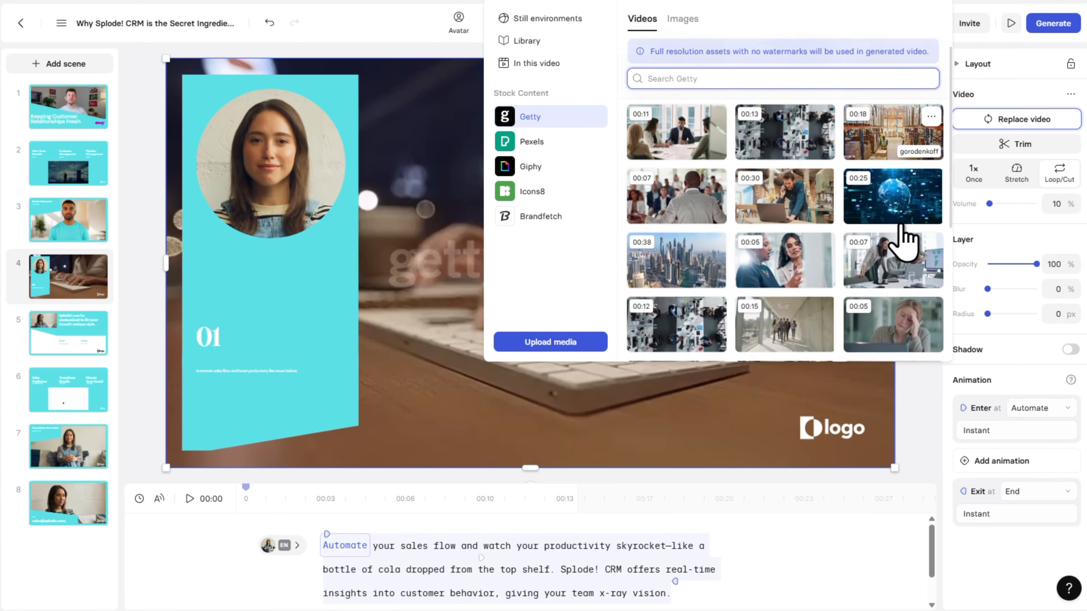
pyautogui.scroll(-2, 903, 237)
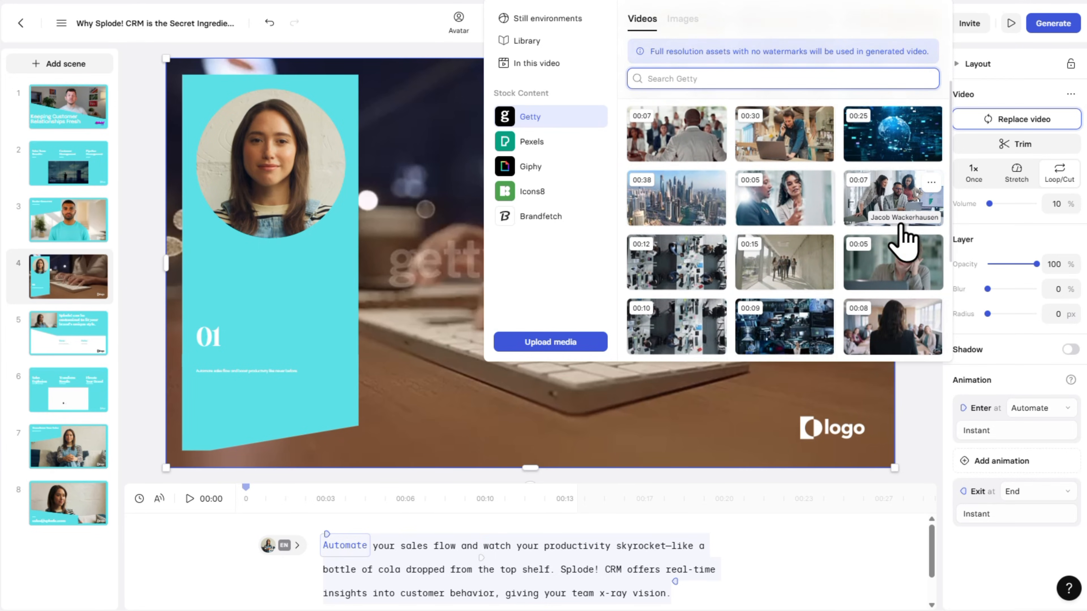
pyautogui.scroll(-2, 903, 238)
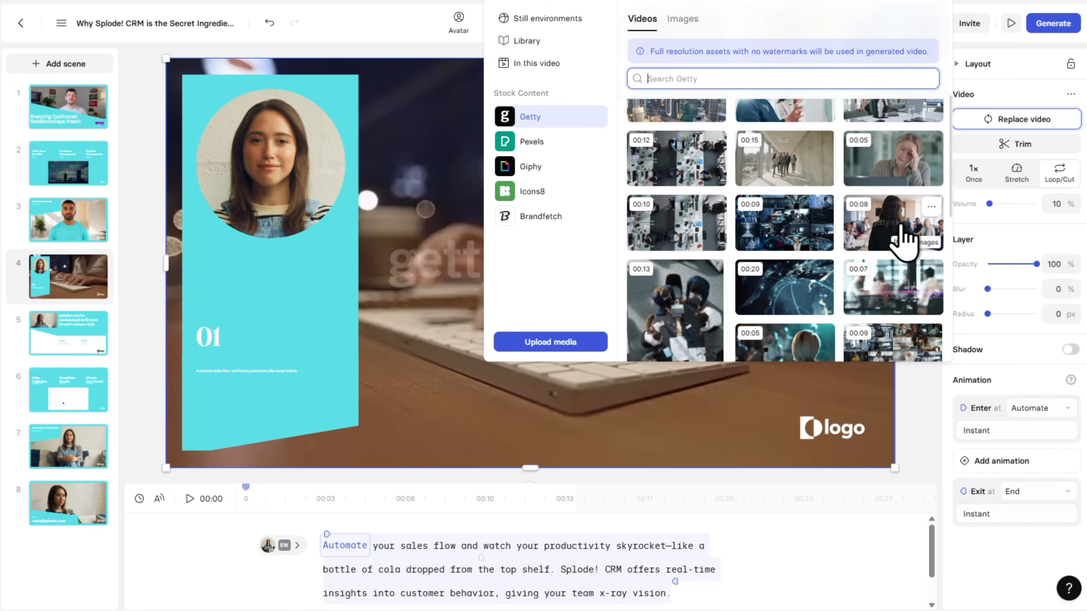
pyautogui.scroll(-3, 903, 237)
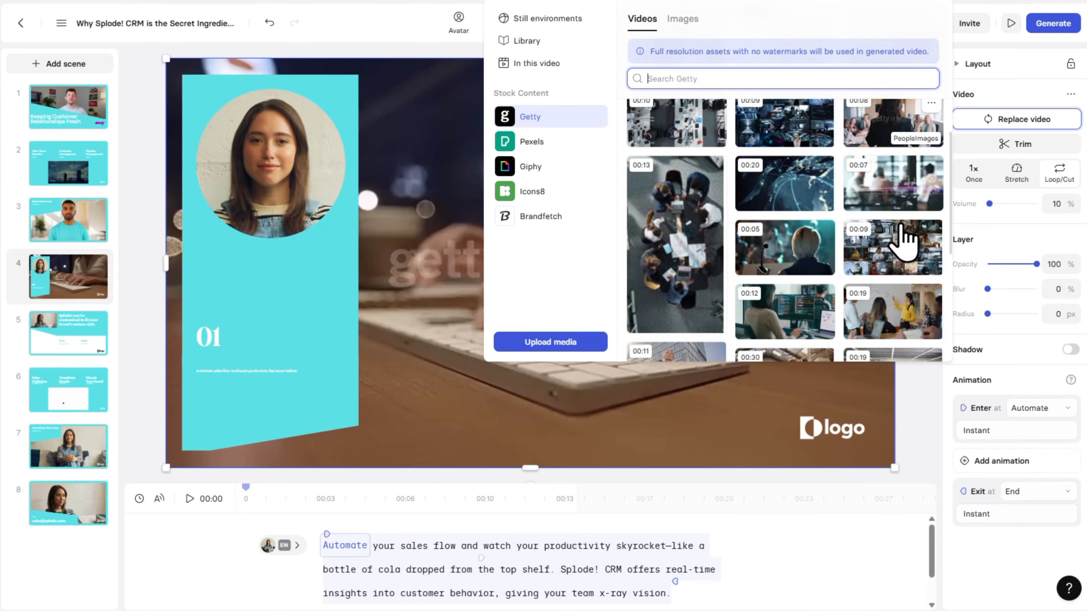
pyautogui.scroll(-2, 903, 238)
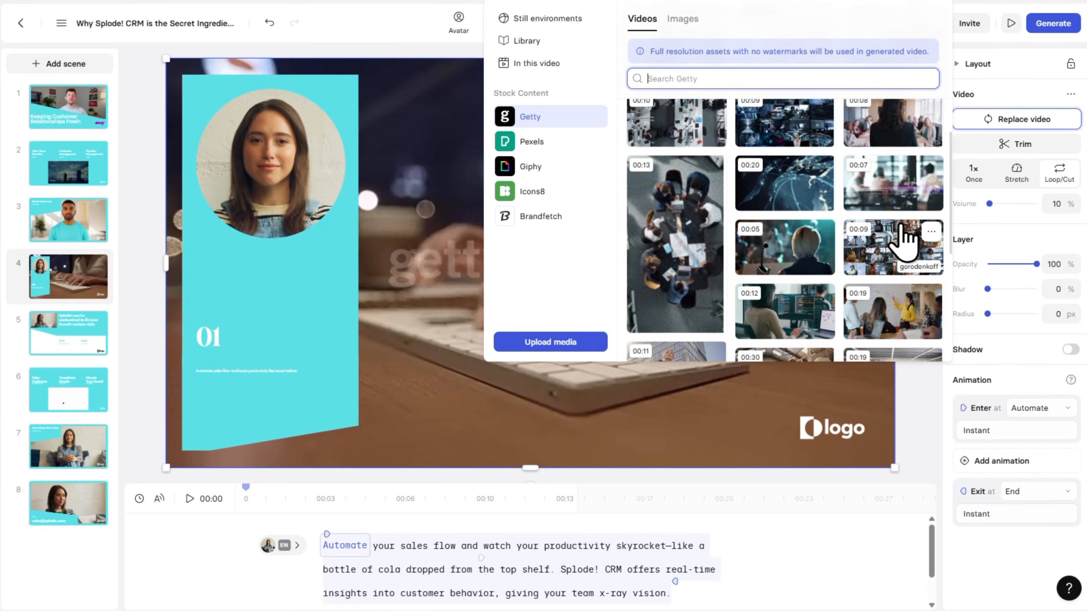
pyautogui.scroll(-2, 903, 238)
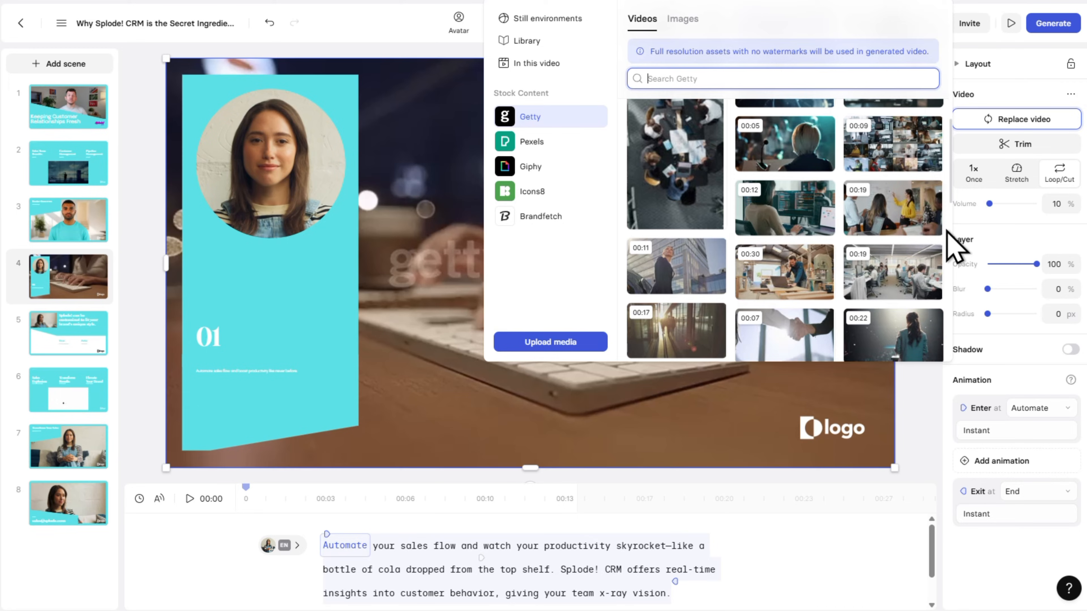
pyautogui.moveTo(929, 236)
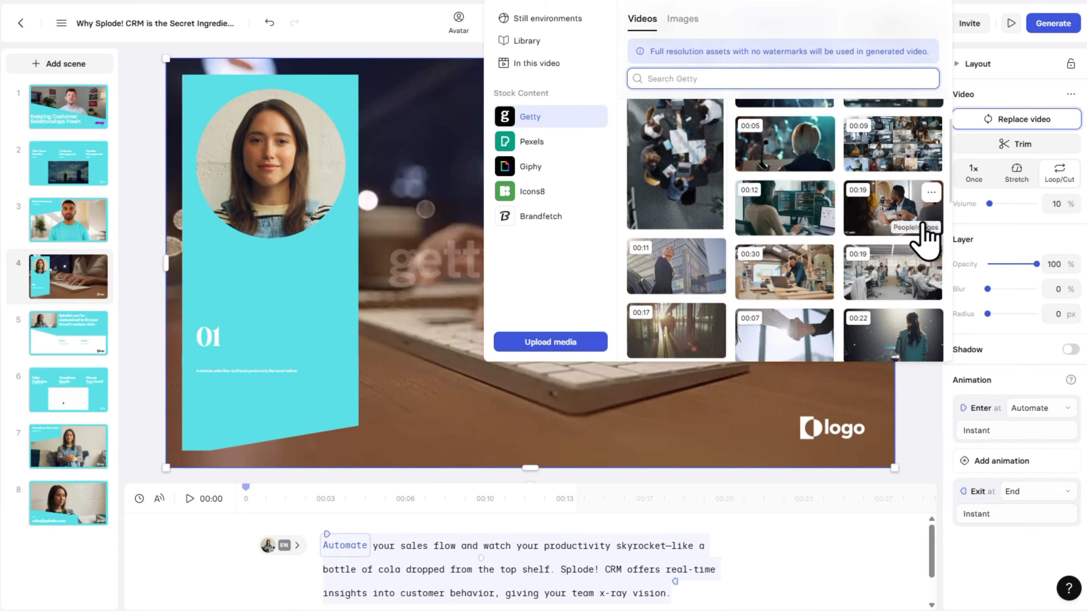
pyautogui.click(895, 216)
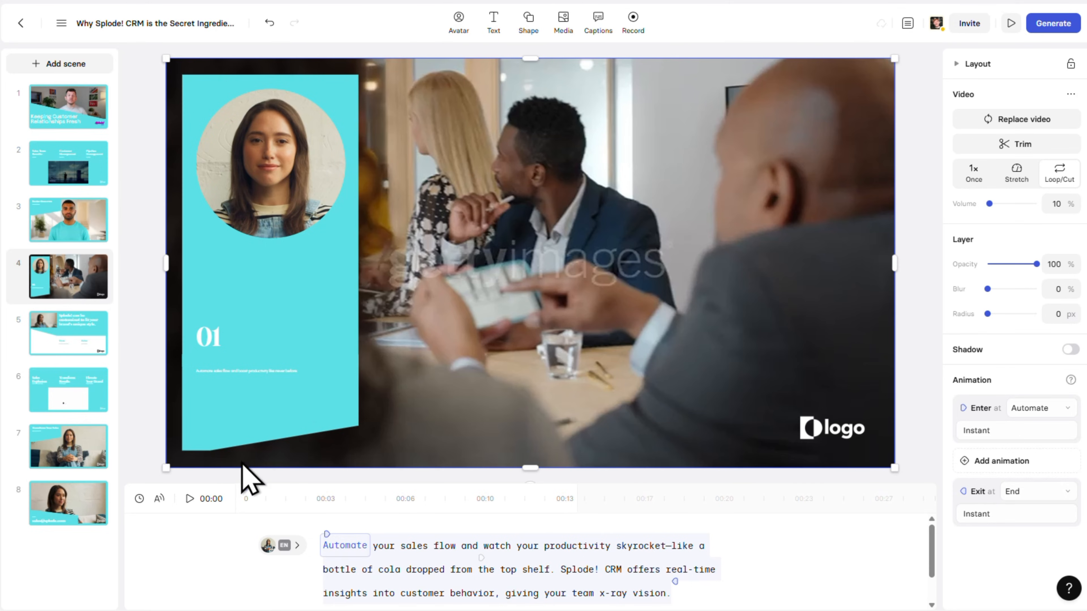
pyautogui.click(190, 500)
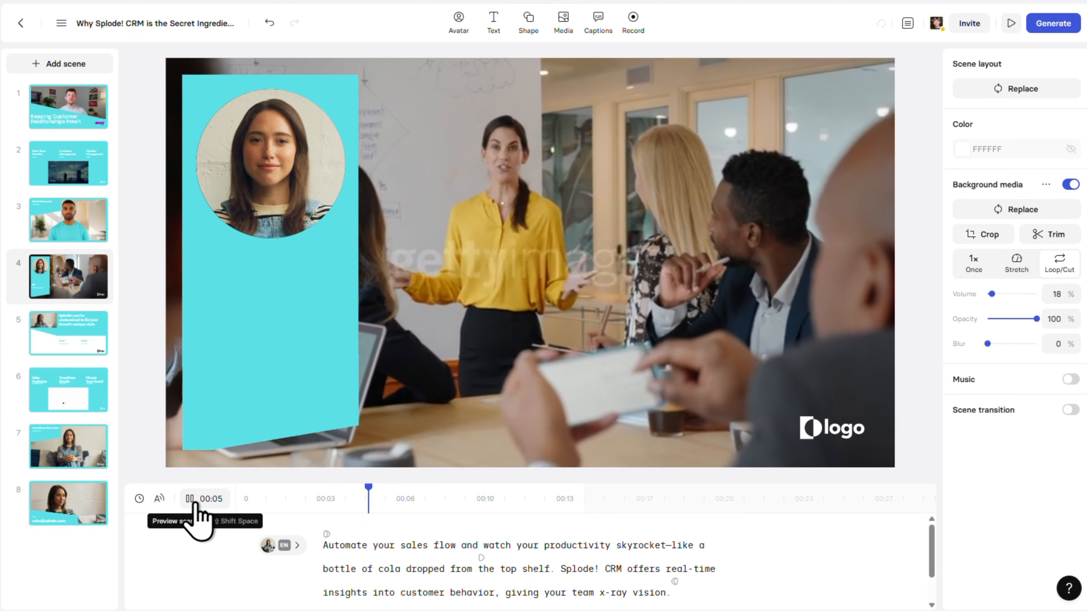
pyautogui.click(193, 502)
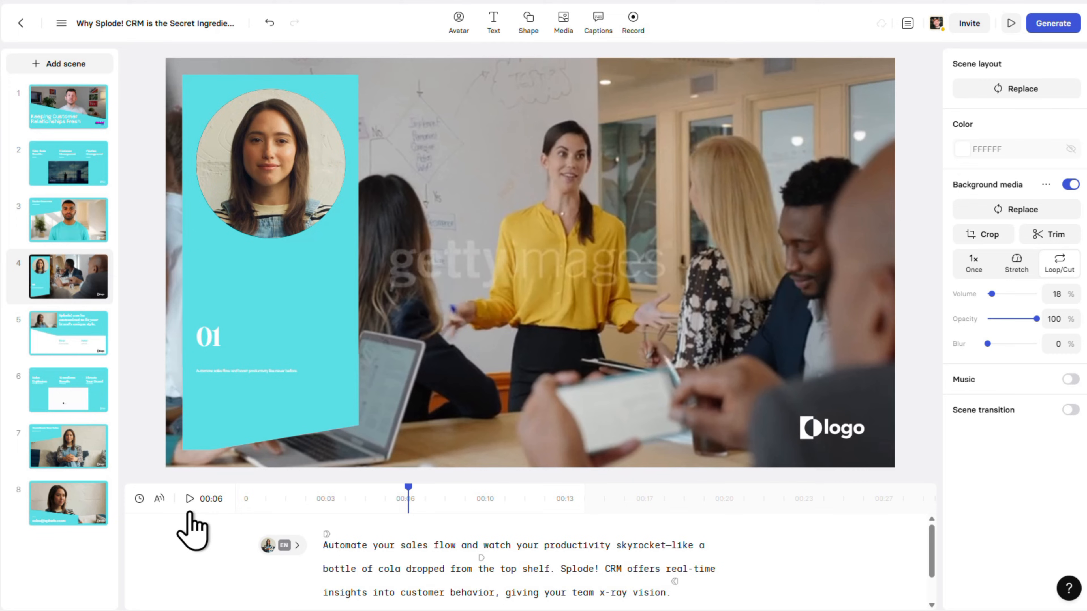
# - Turn on the scene transition for scene 3, choose Wipe left, and apply it to all scenes
pyautogui.click(85, 235)
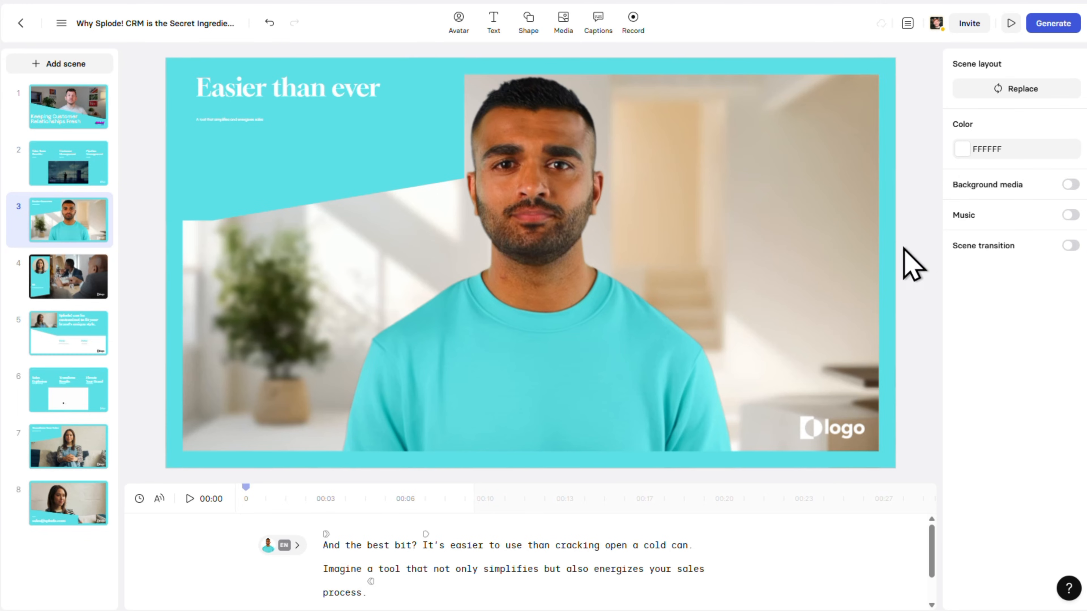
pyautogui.click(1072, 247)
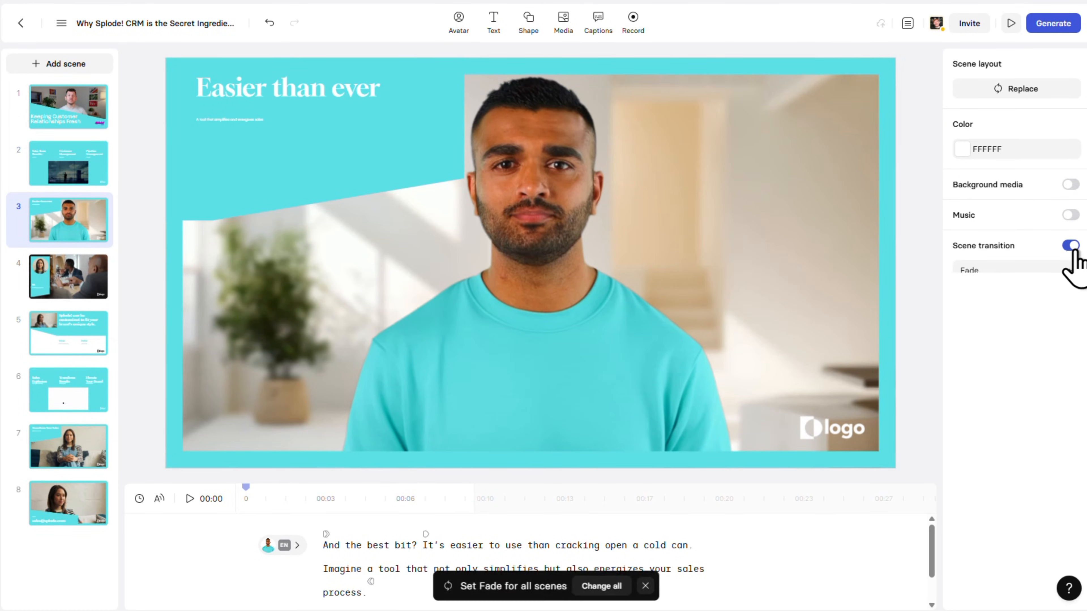
pyautogui.click(1072, 272)
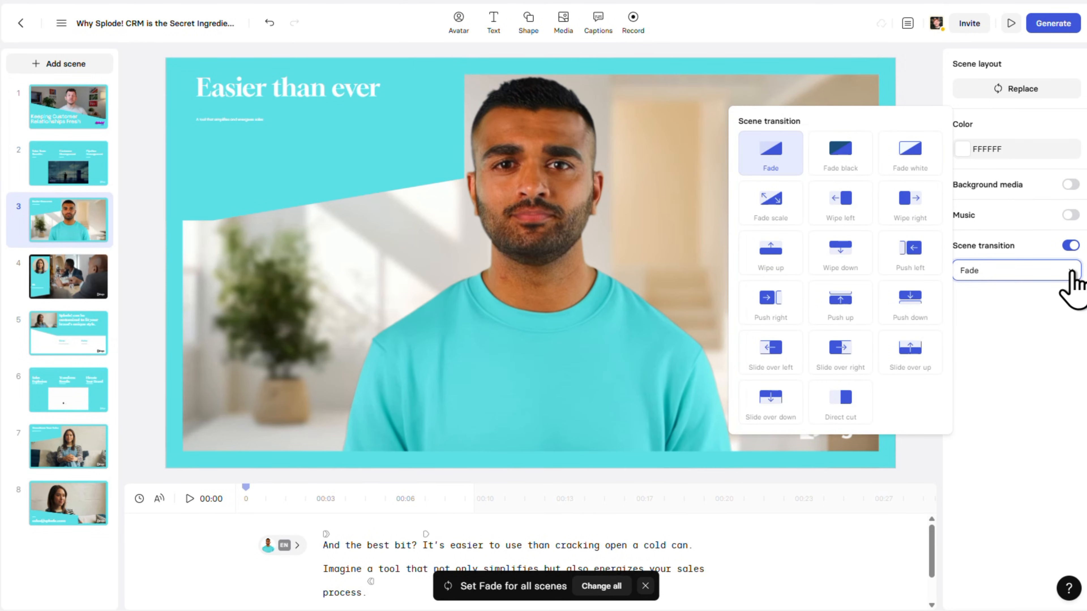
pyautogui.click(830, 214)
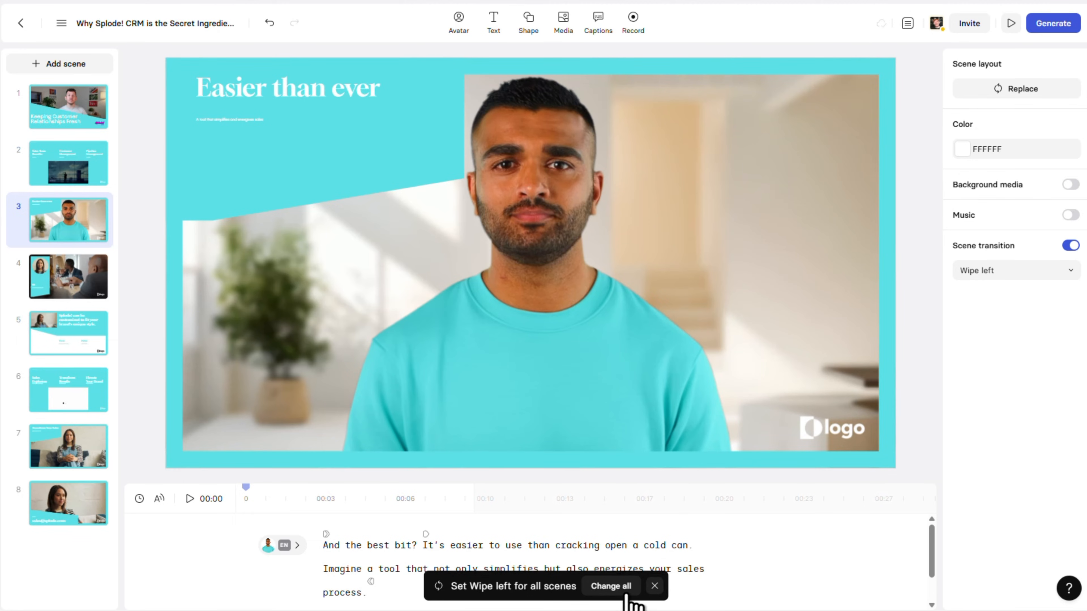
pyautogui.click(626, 591)
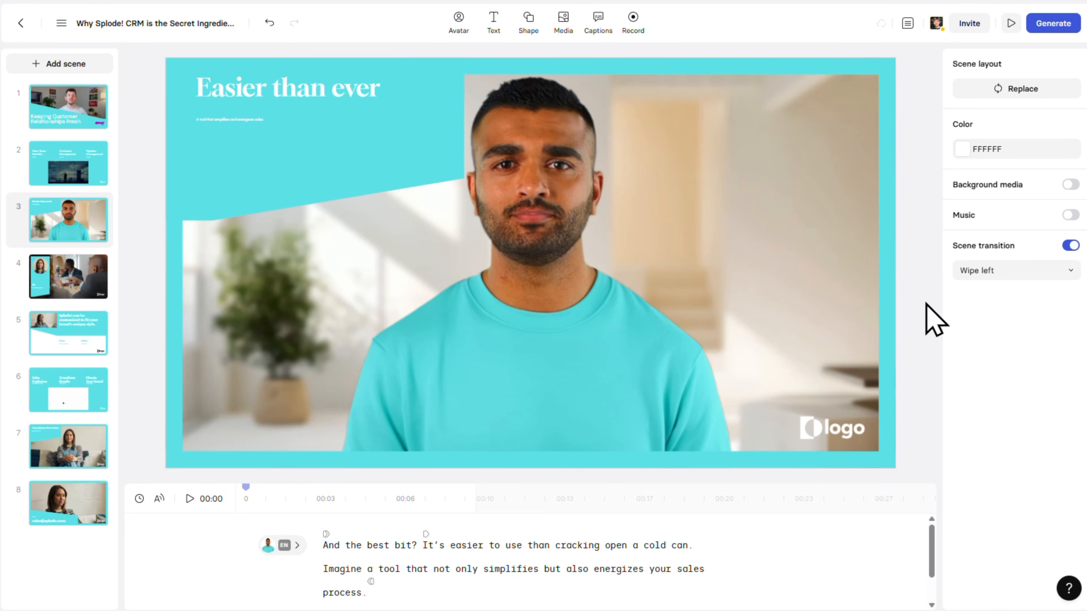
# - Enable music on scene 3 and search the Soundstripe tracks for "upbeat"
pyautogui.click(1071, 216)
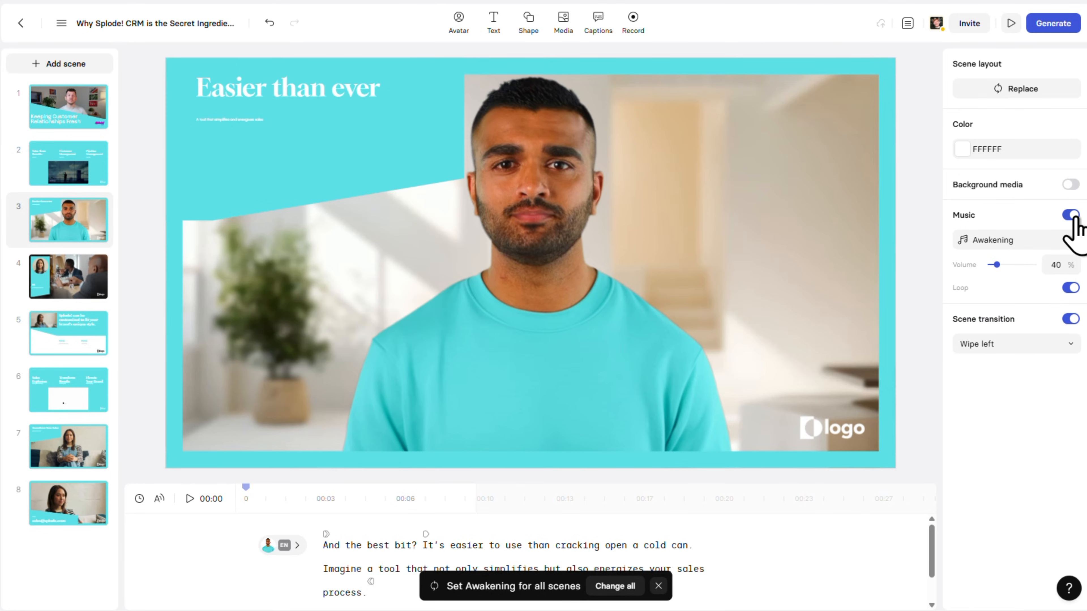
pyautogui.click(1071, 240)
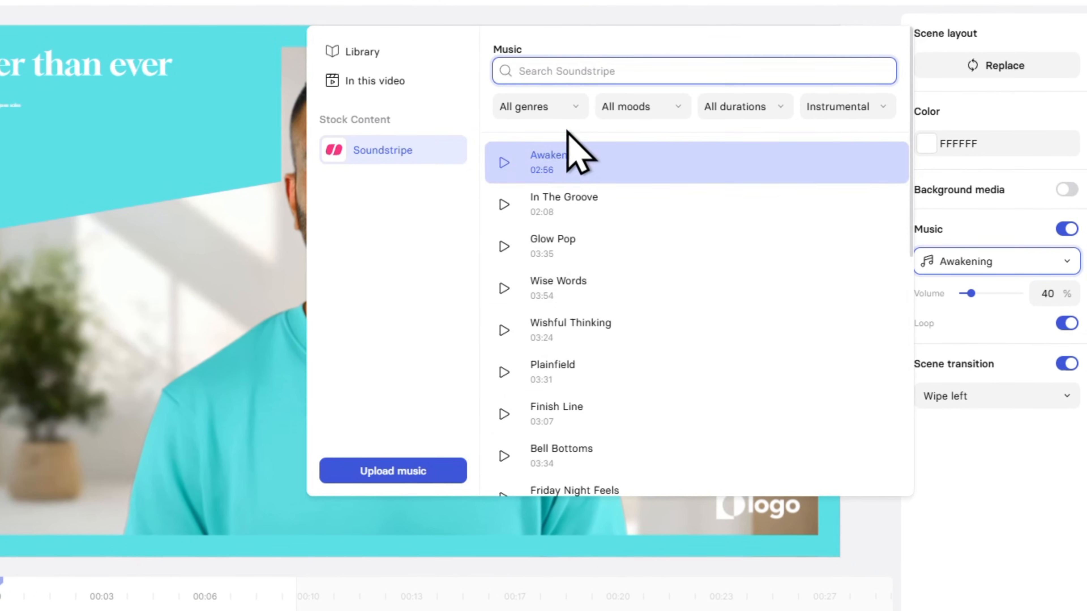
pyautogui.click(573, 107)
pyautogui.click(572, 112)
pyautogui.click(686, 108)
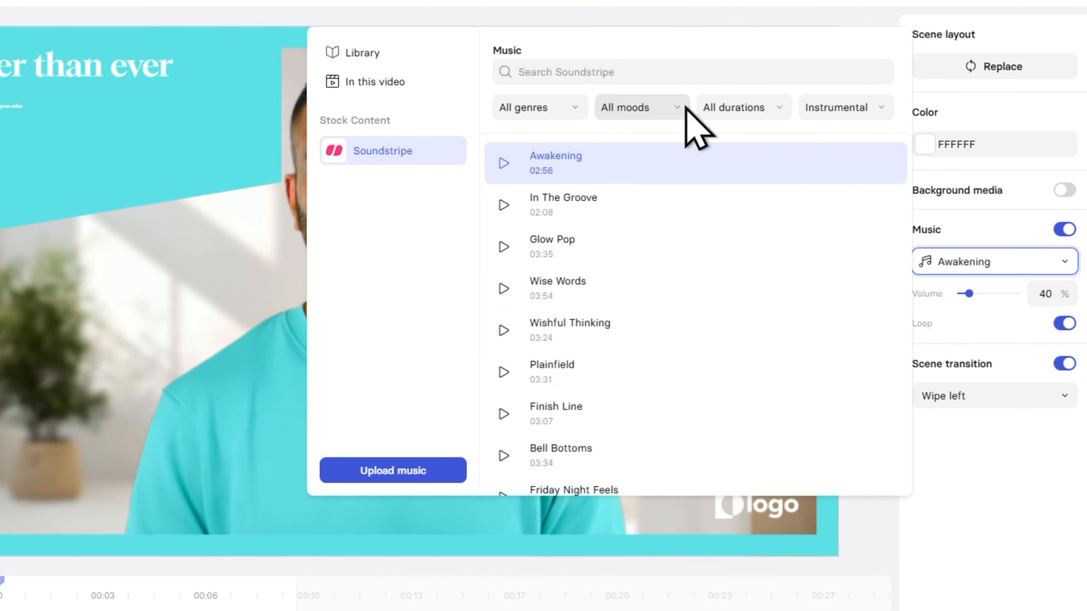
pyautogui.click(686, 108)
pyautogui.click(667, 72)
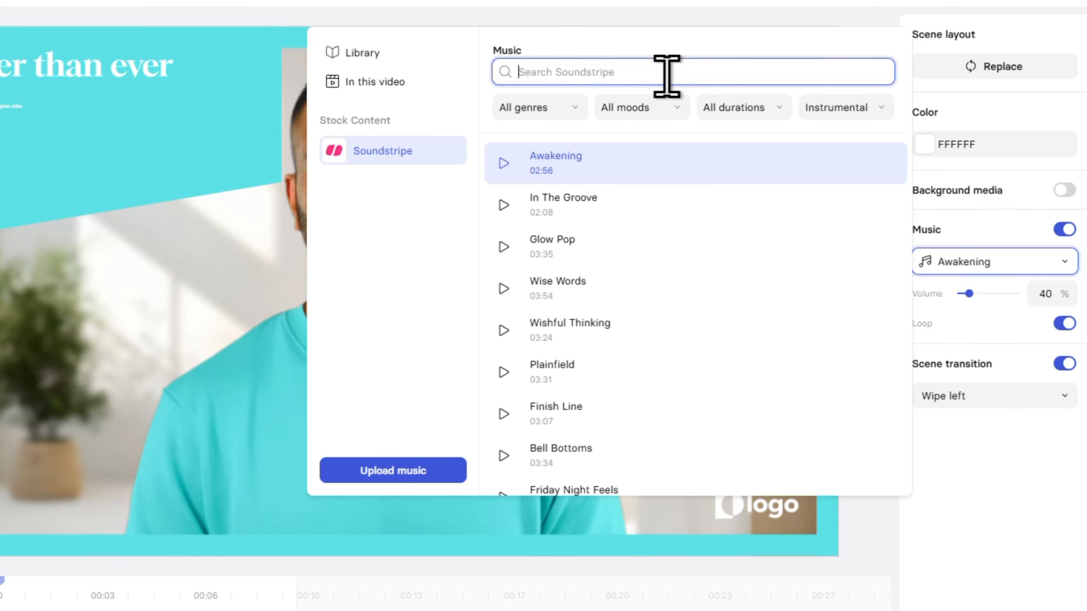
pyautogui.write('upbeat')
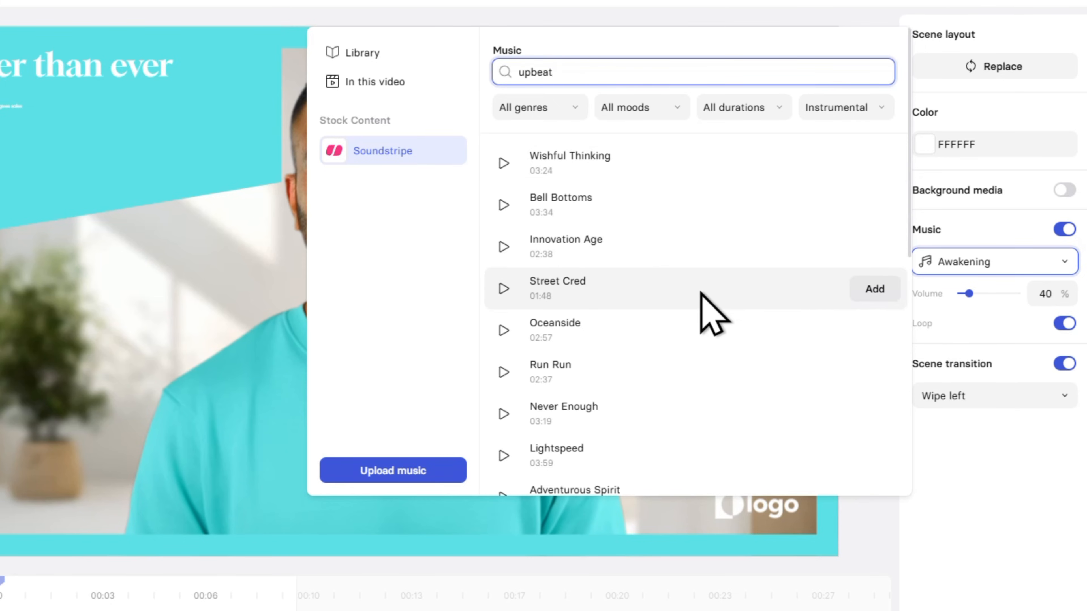
# - Listen to the Horizon and Sunrise tracks, and add Sunrise as scene 3's music
pyautogui.scroll(-5, 699, 311)
pyautogui.scroll(-1, 701, 308)
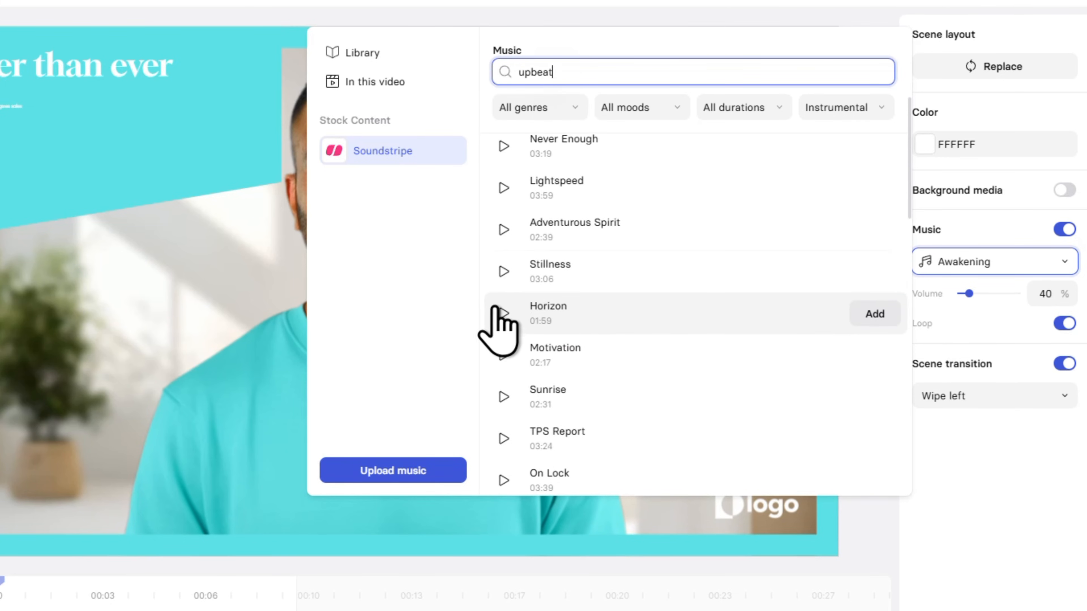
pyautogui.click(504, 314)
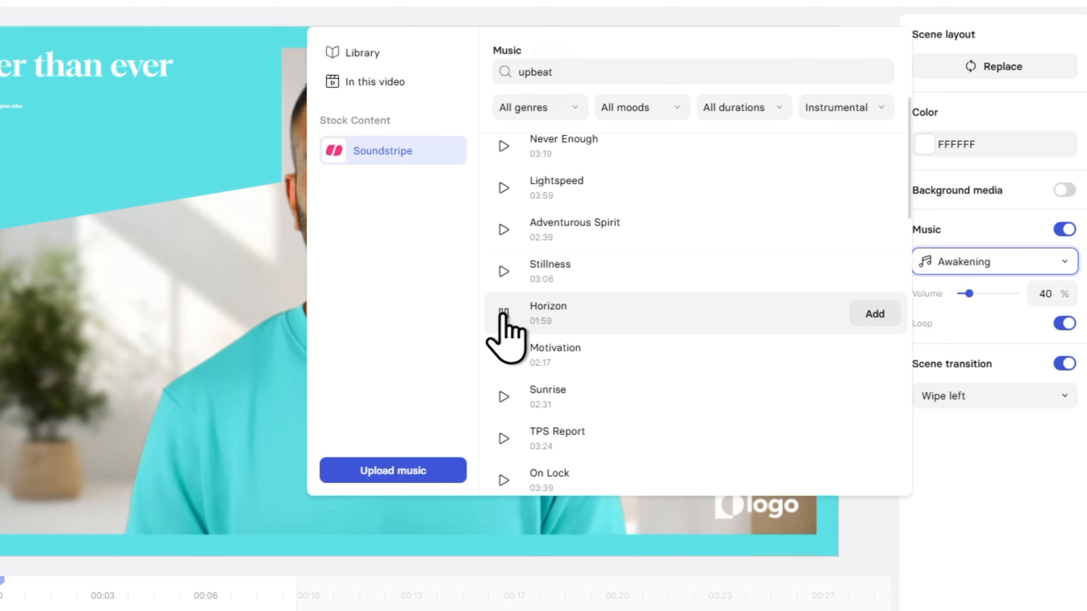
pyautogui.click(503, 314)
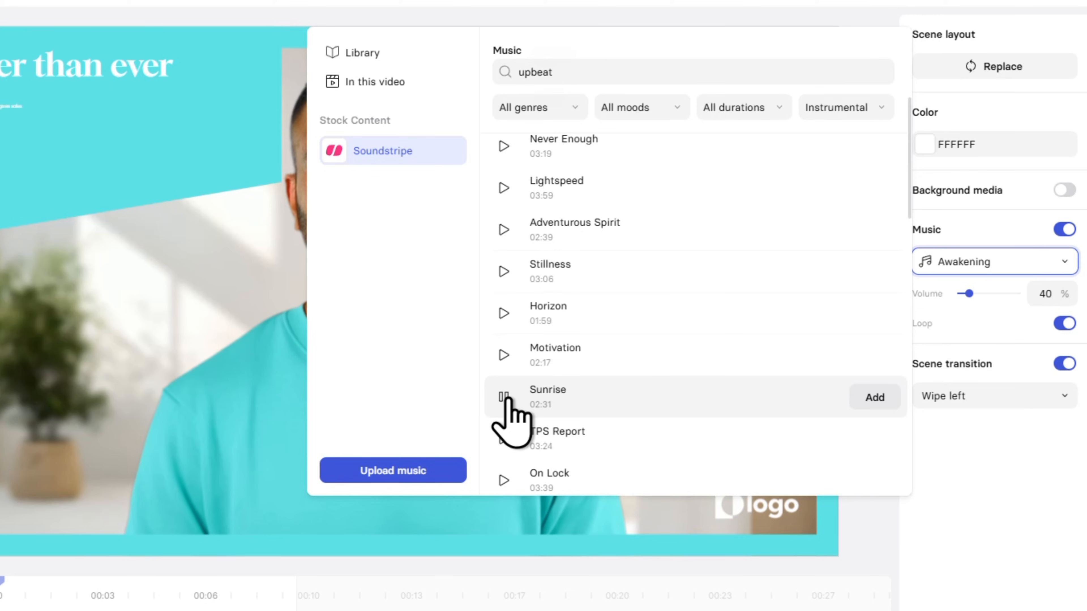
pyautogui.click(507, 399)
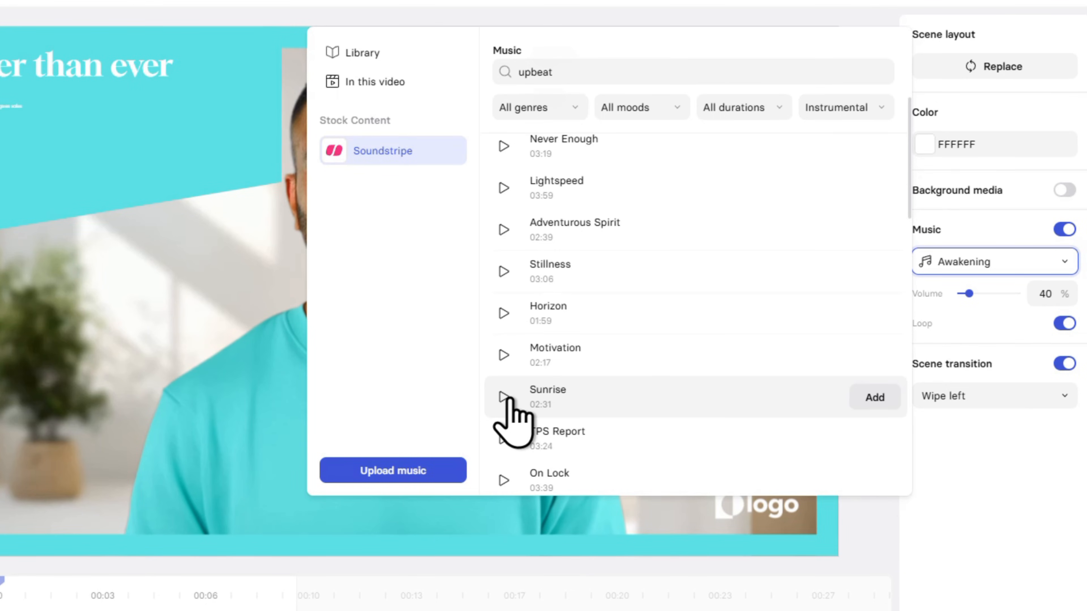
pyautogui.click(875, 400)
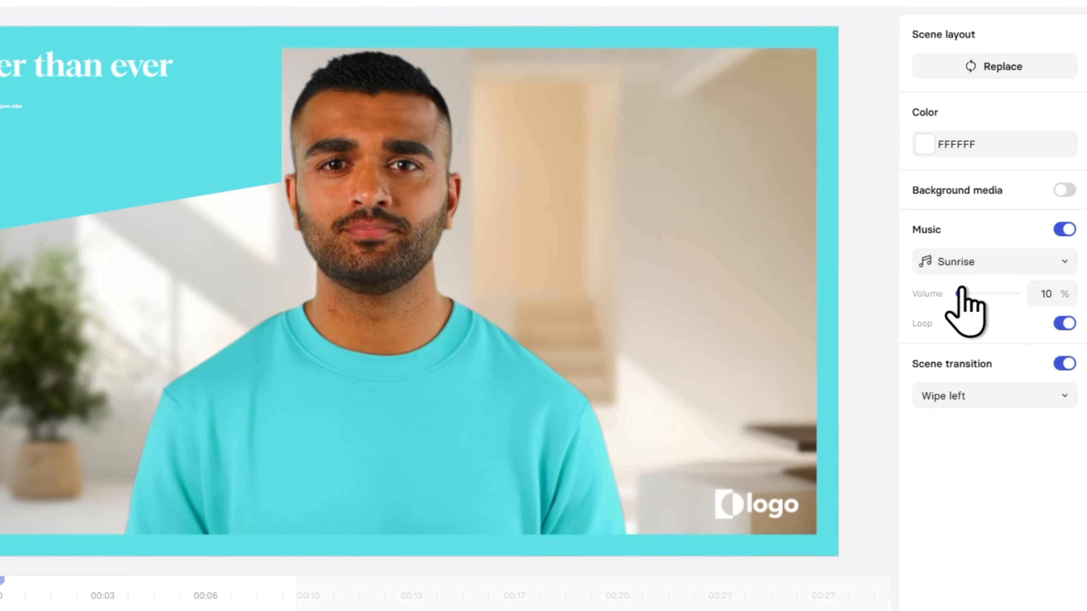
# - Try scene 3's music volume at 200% and preview how it sounds
pyautogui.moveTo(962, 291); pyautogui.dragTo(1039, 296)
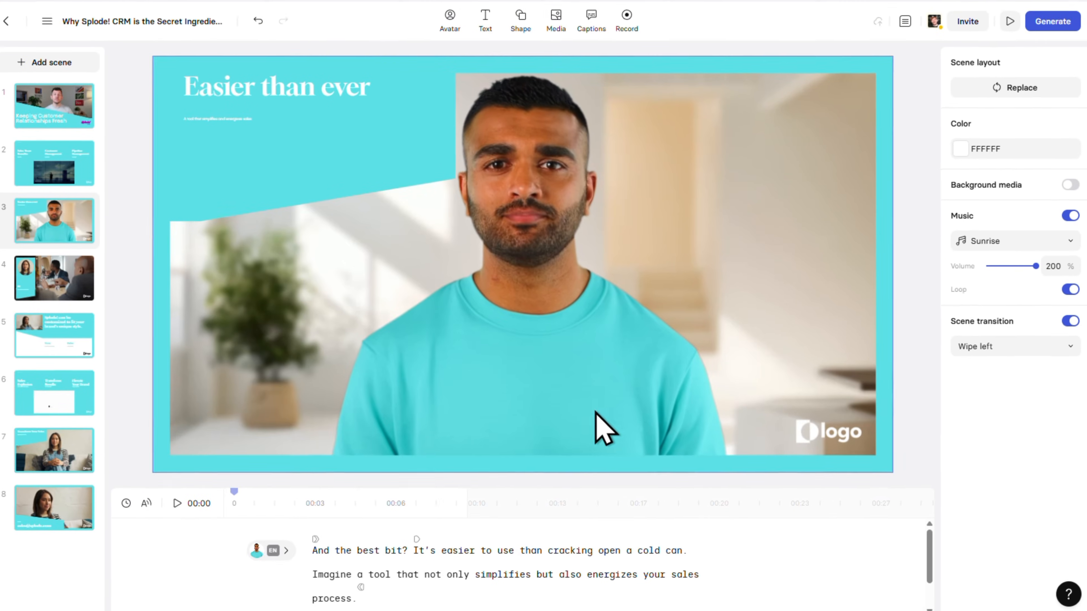
pyautogui.click(177, 503)
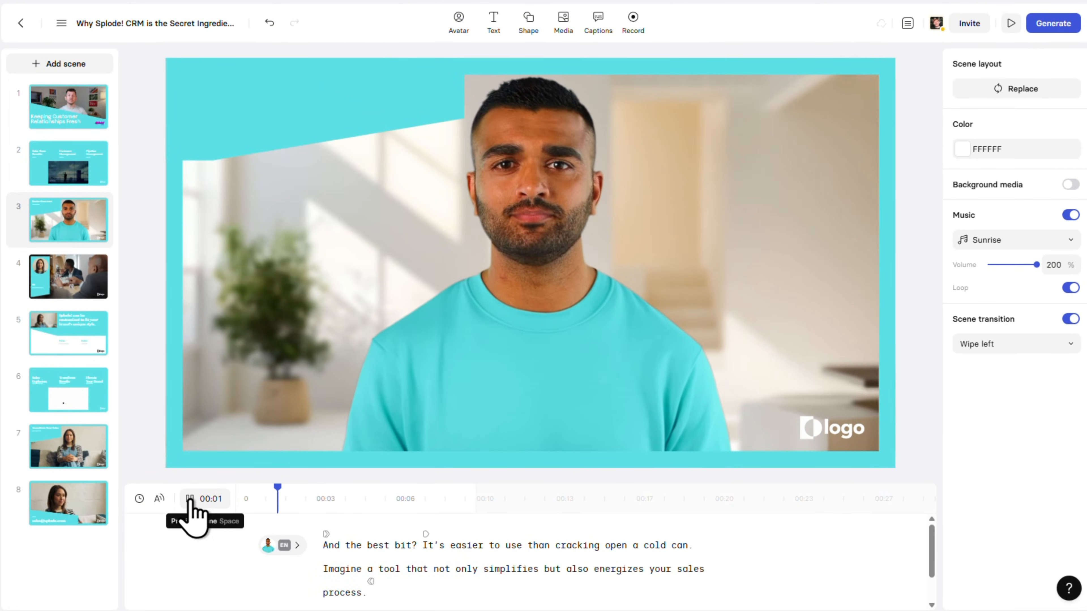
pyautogui.click(191, 500)
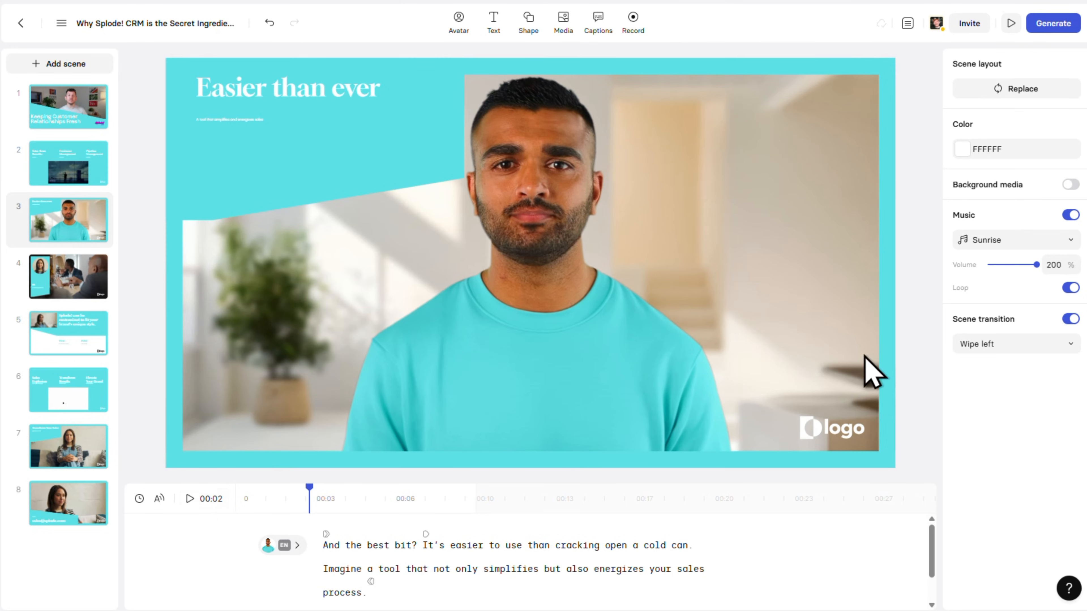
# - Set scene 3's music volume to 40% and preview the scene
pyautogui.doubleClick(1055, 265)
pyautogui.write('40')
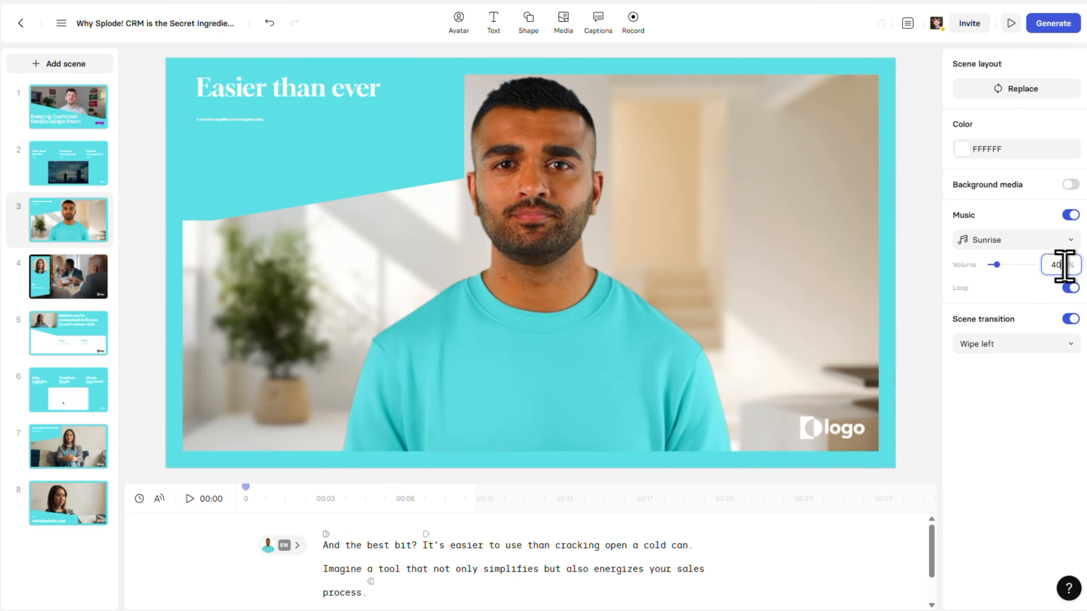
pyautogui.click(1047, 284)
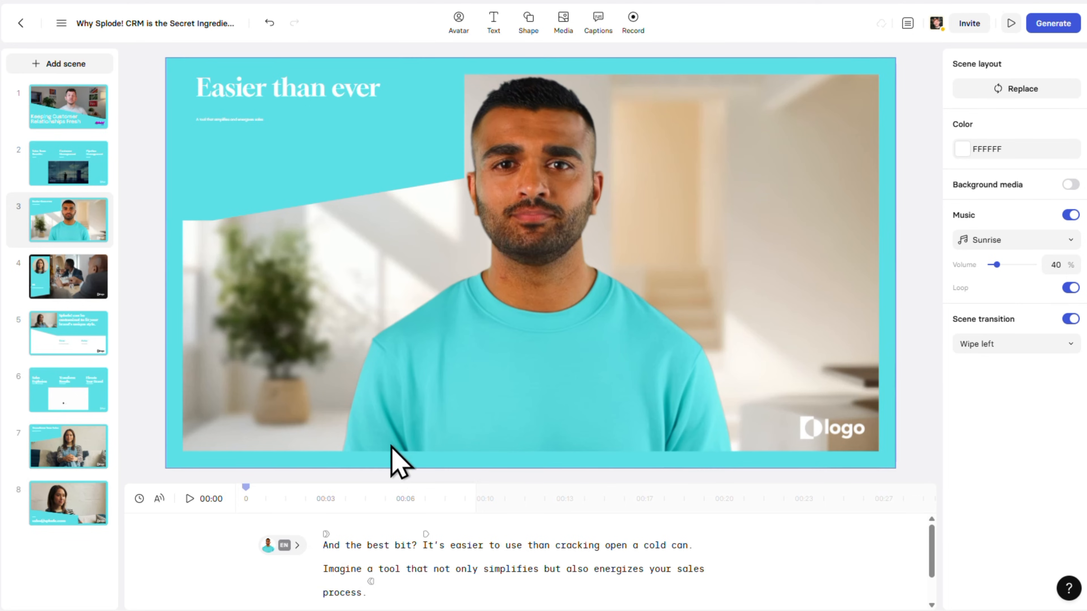
pyautogui.click(194, 502)
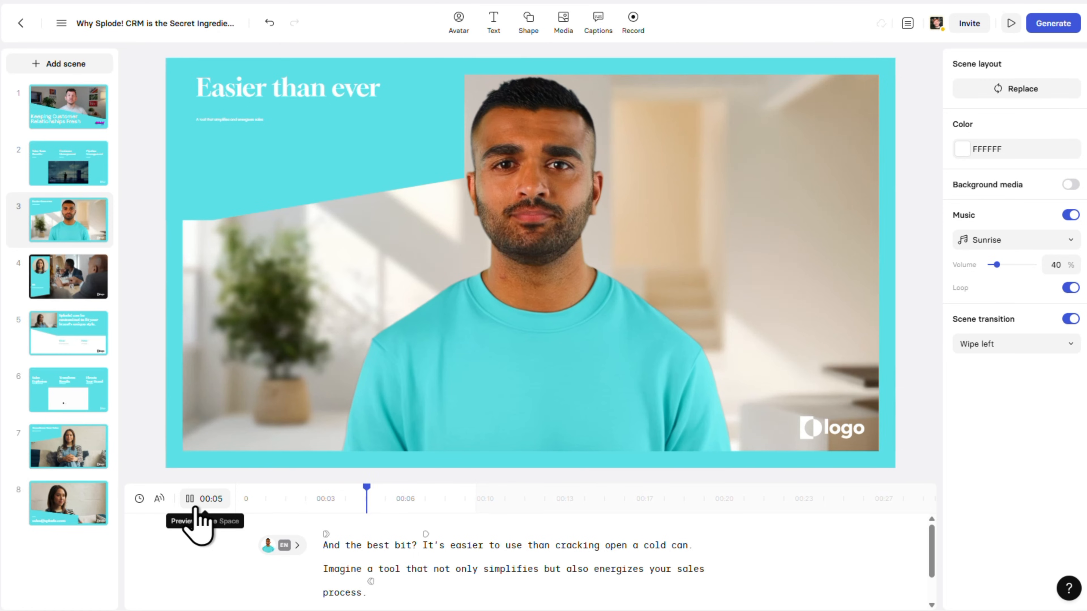
pyautogui.click(195, 506)
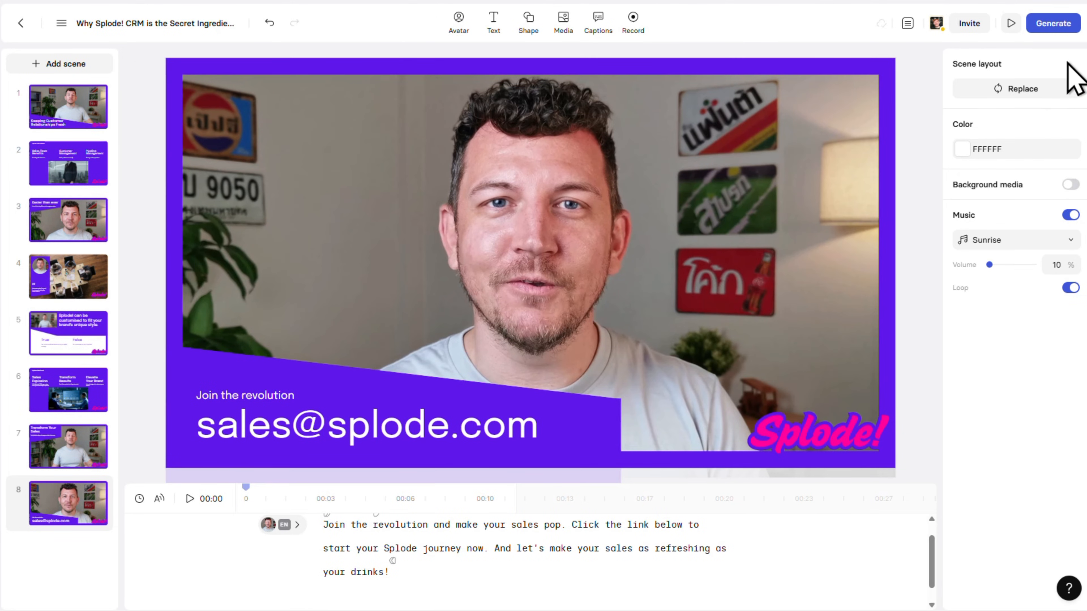
# - Generate the finished explainer video with its existing title, description and chapters
pyautogui.click(1070, 26)
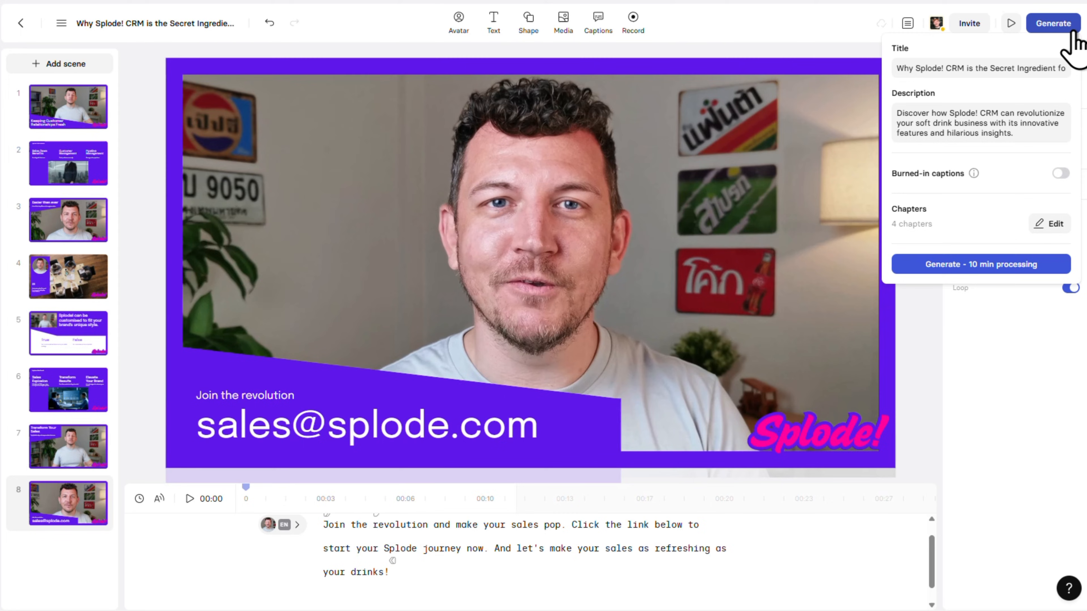
pyautogui.click(1045, 264)
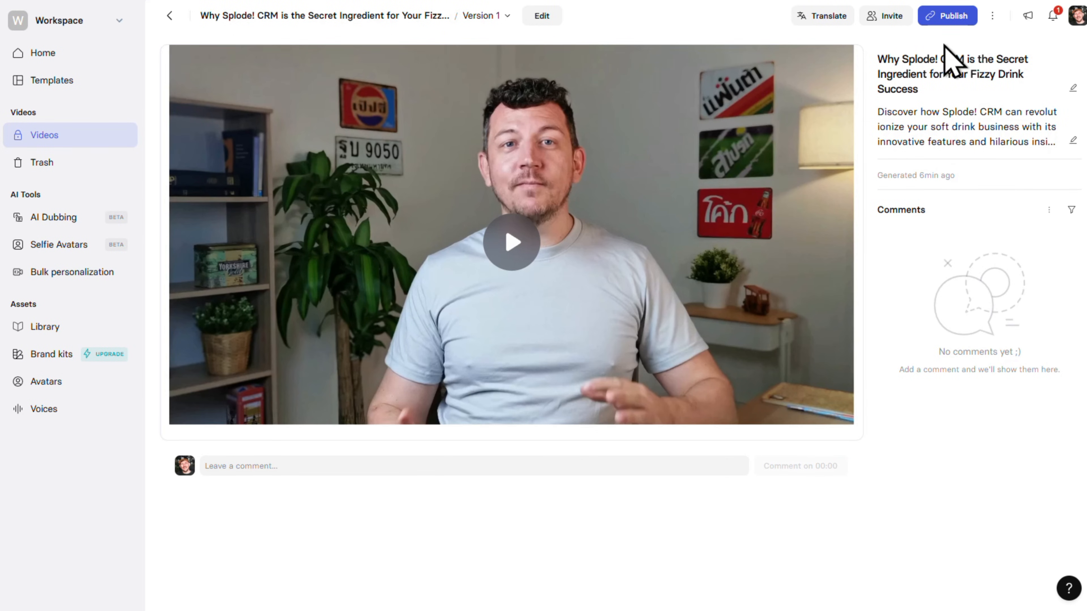
# - View the publishing options for sharing the generated video, and download Version 1 as an .mp4 video
pyautogui.click(947, 24)
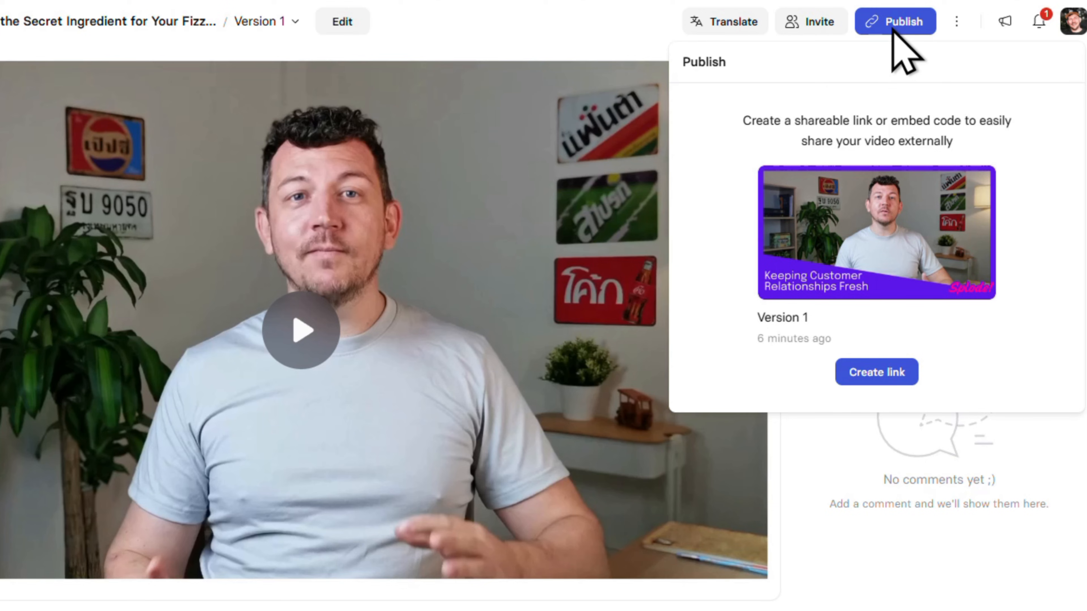
pyautogui.click(958, 27)
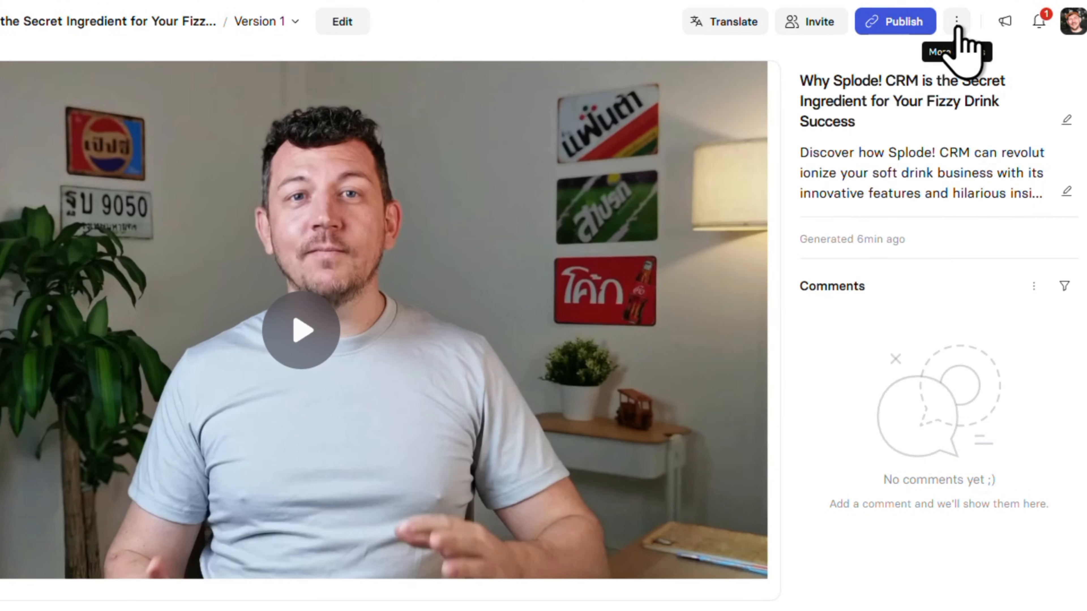
pyautogui.click(957, 27)
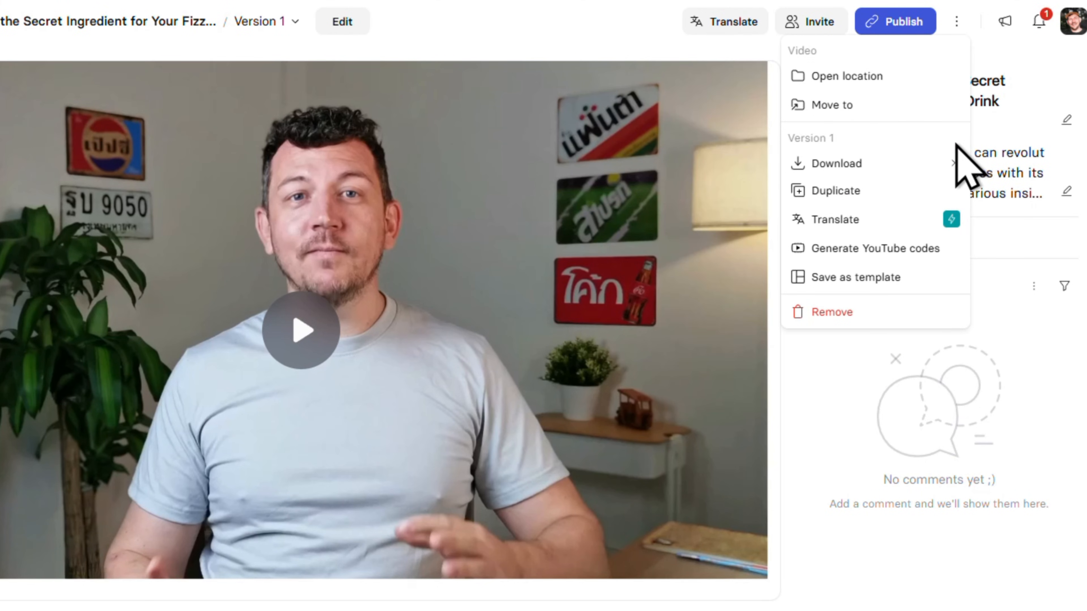
pyautogui.moveTo(965, 164)
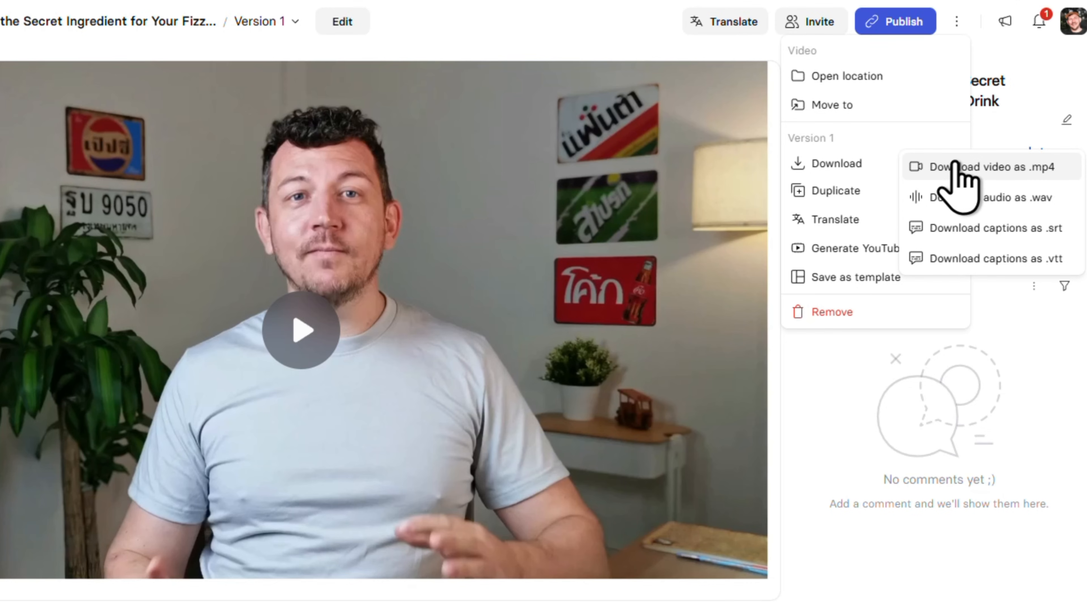
pyautogui.click(955, 165)
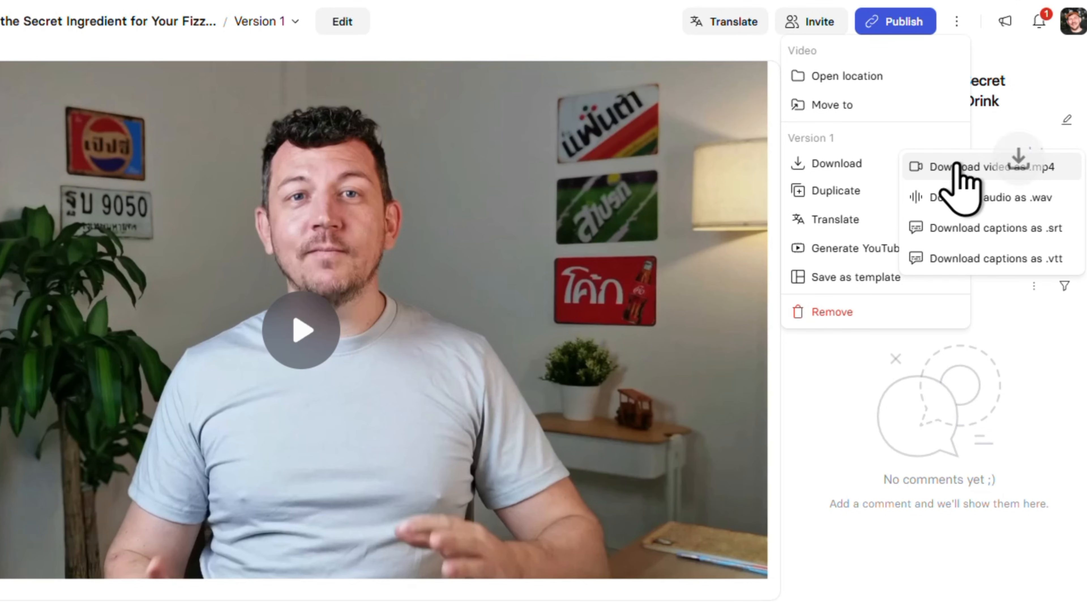